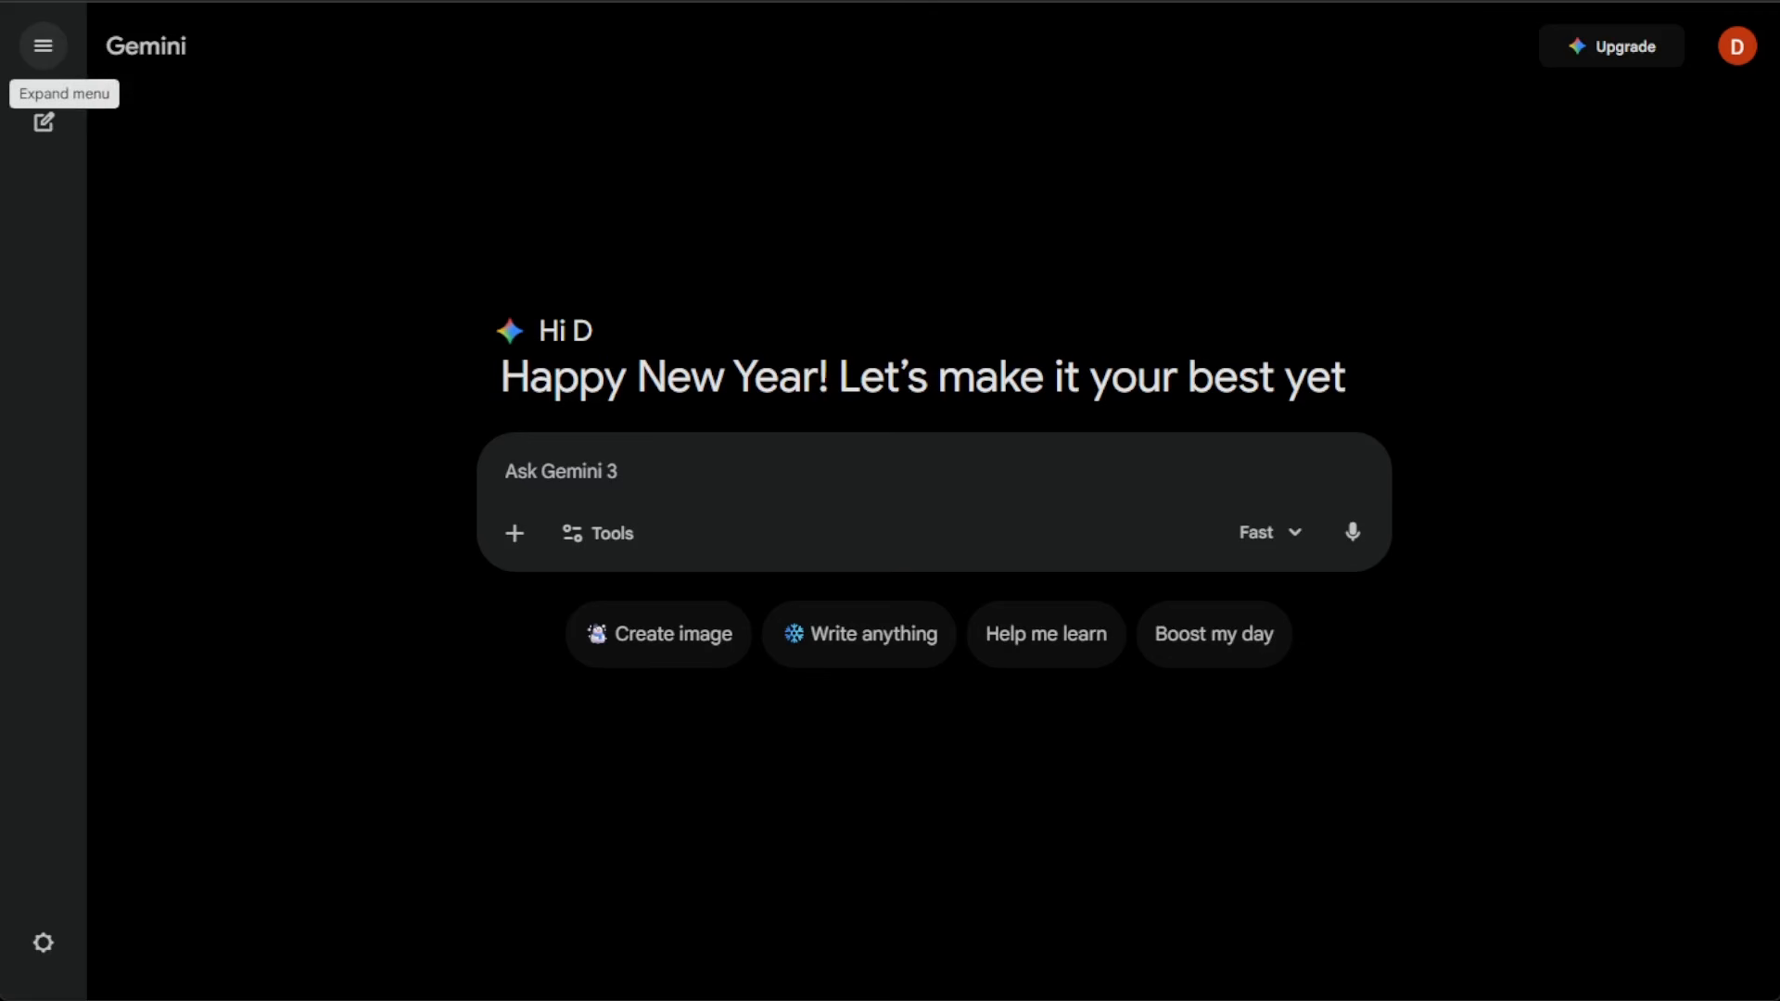
# - Open the Gems page and browse the premade Labs Gems and the personal Gems from Labs
pyautogui.click(43, 46)
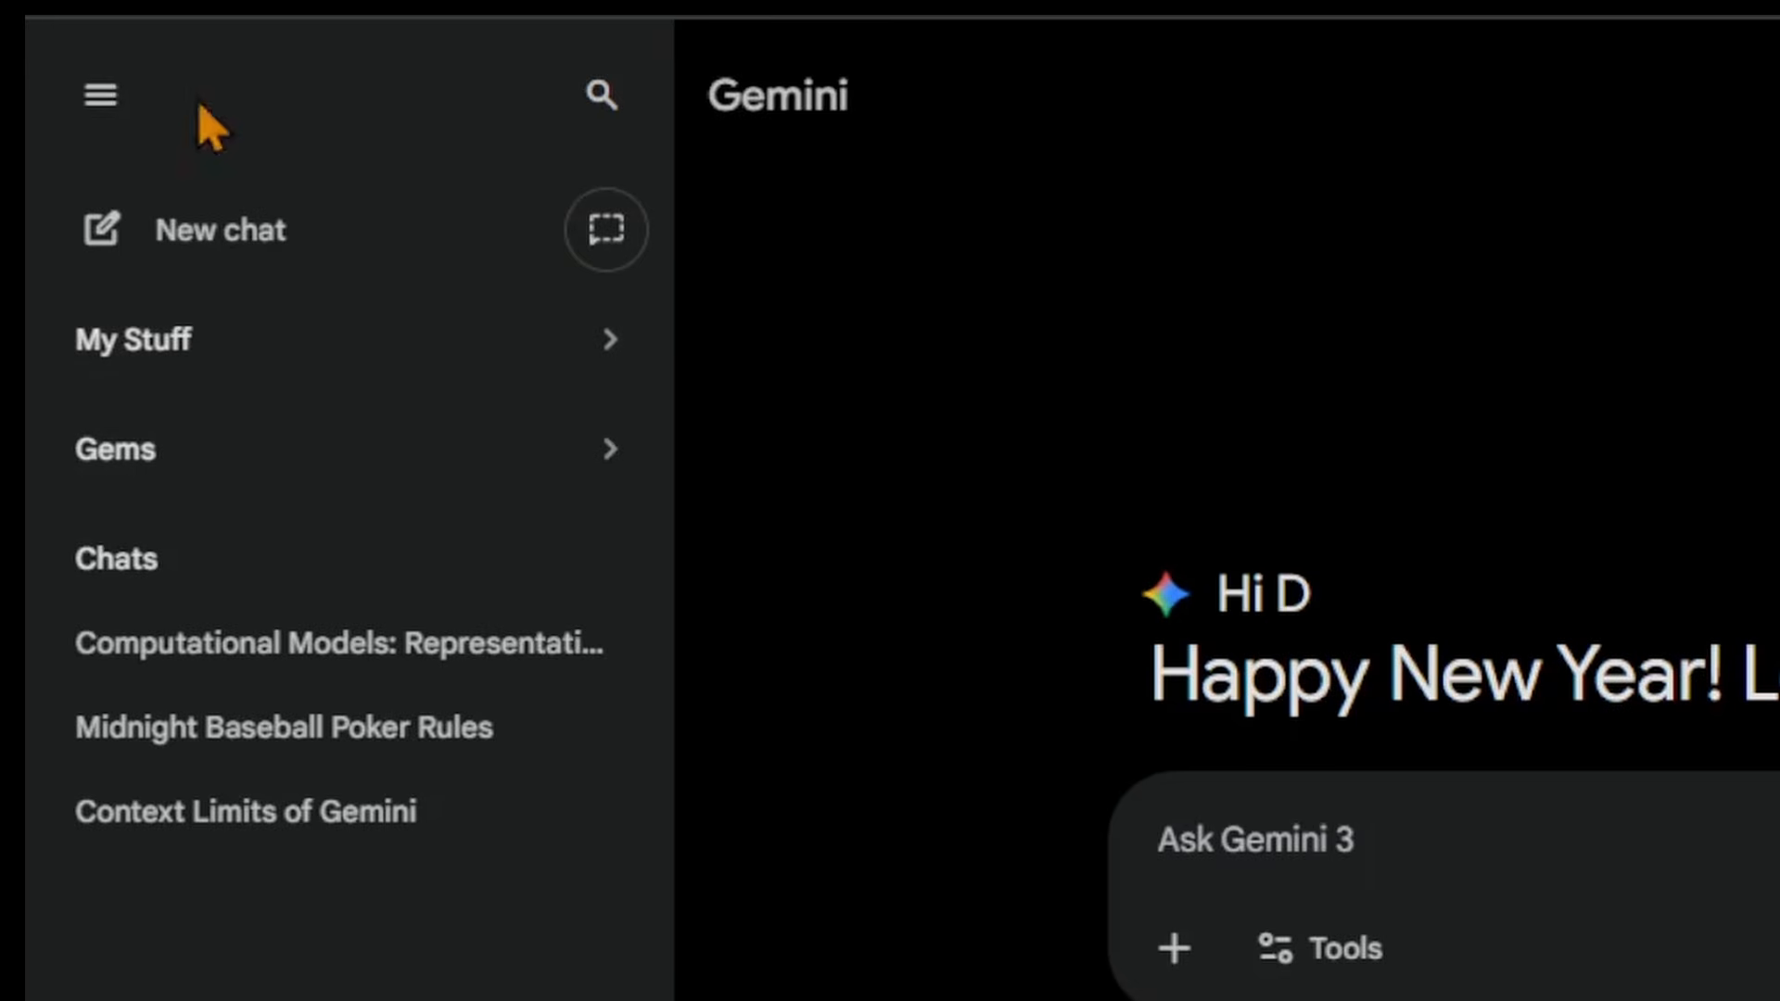
pyautogui.click(265, 473)
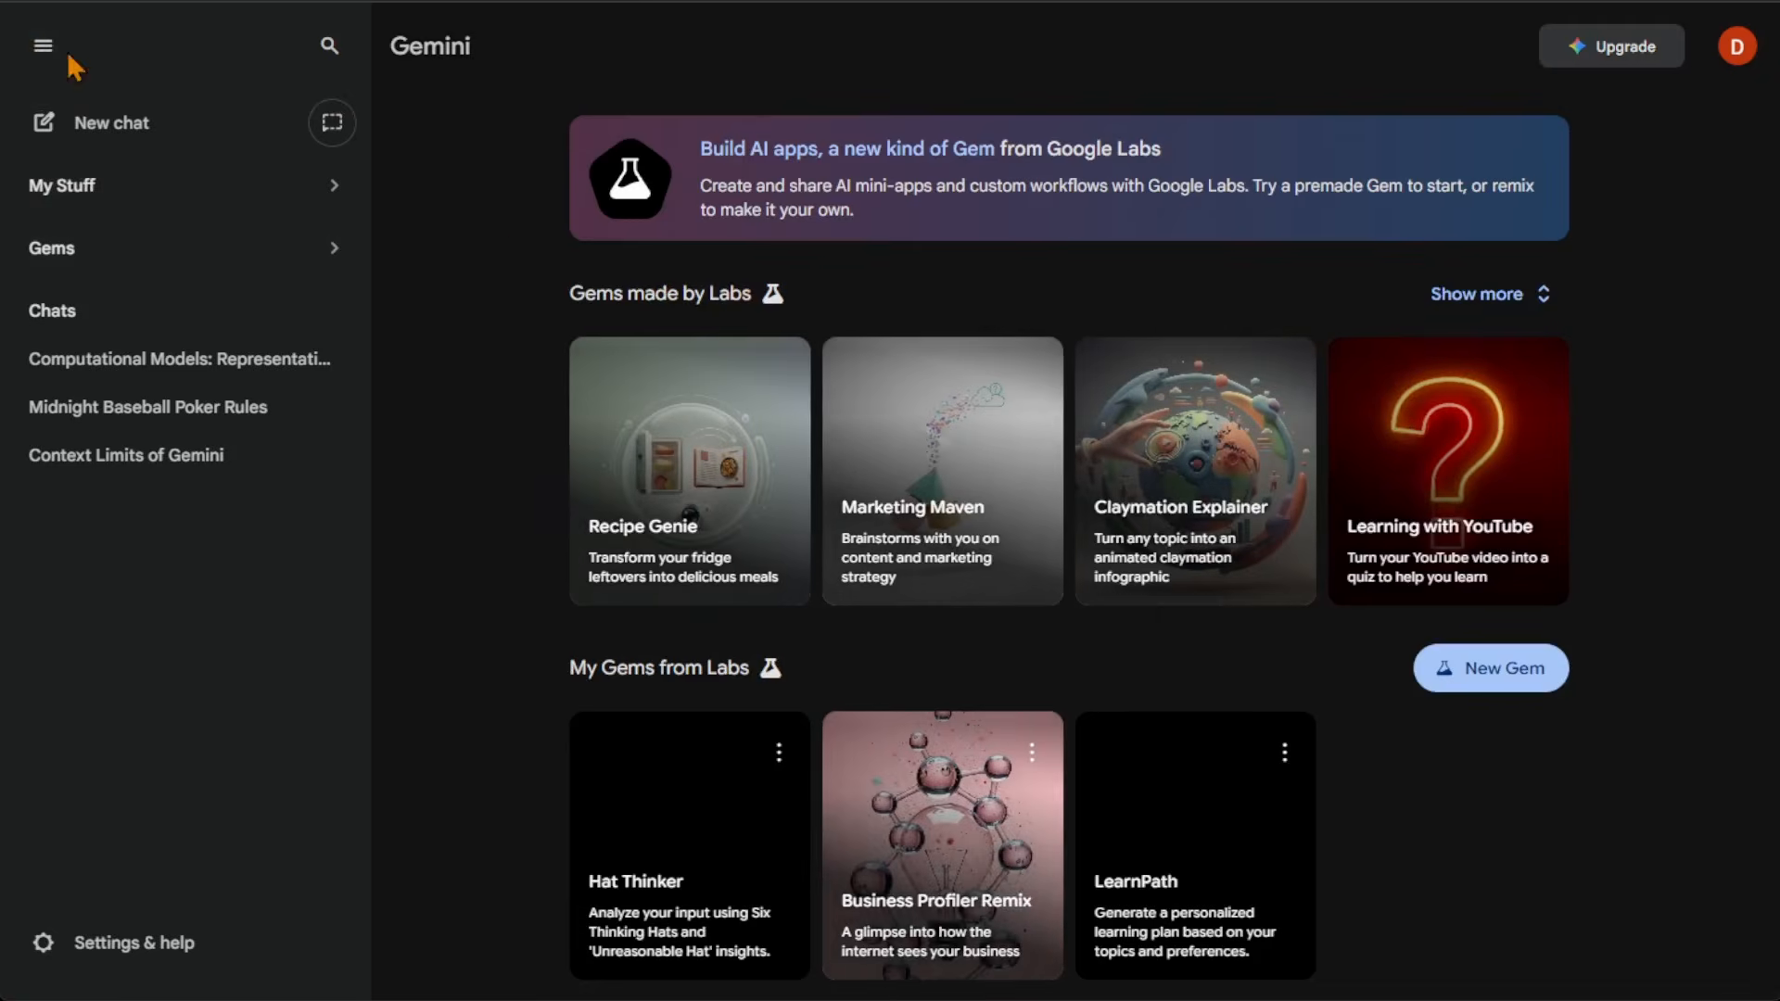
pyautogui.click(43, 46)
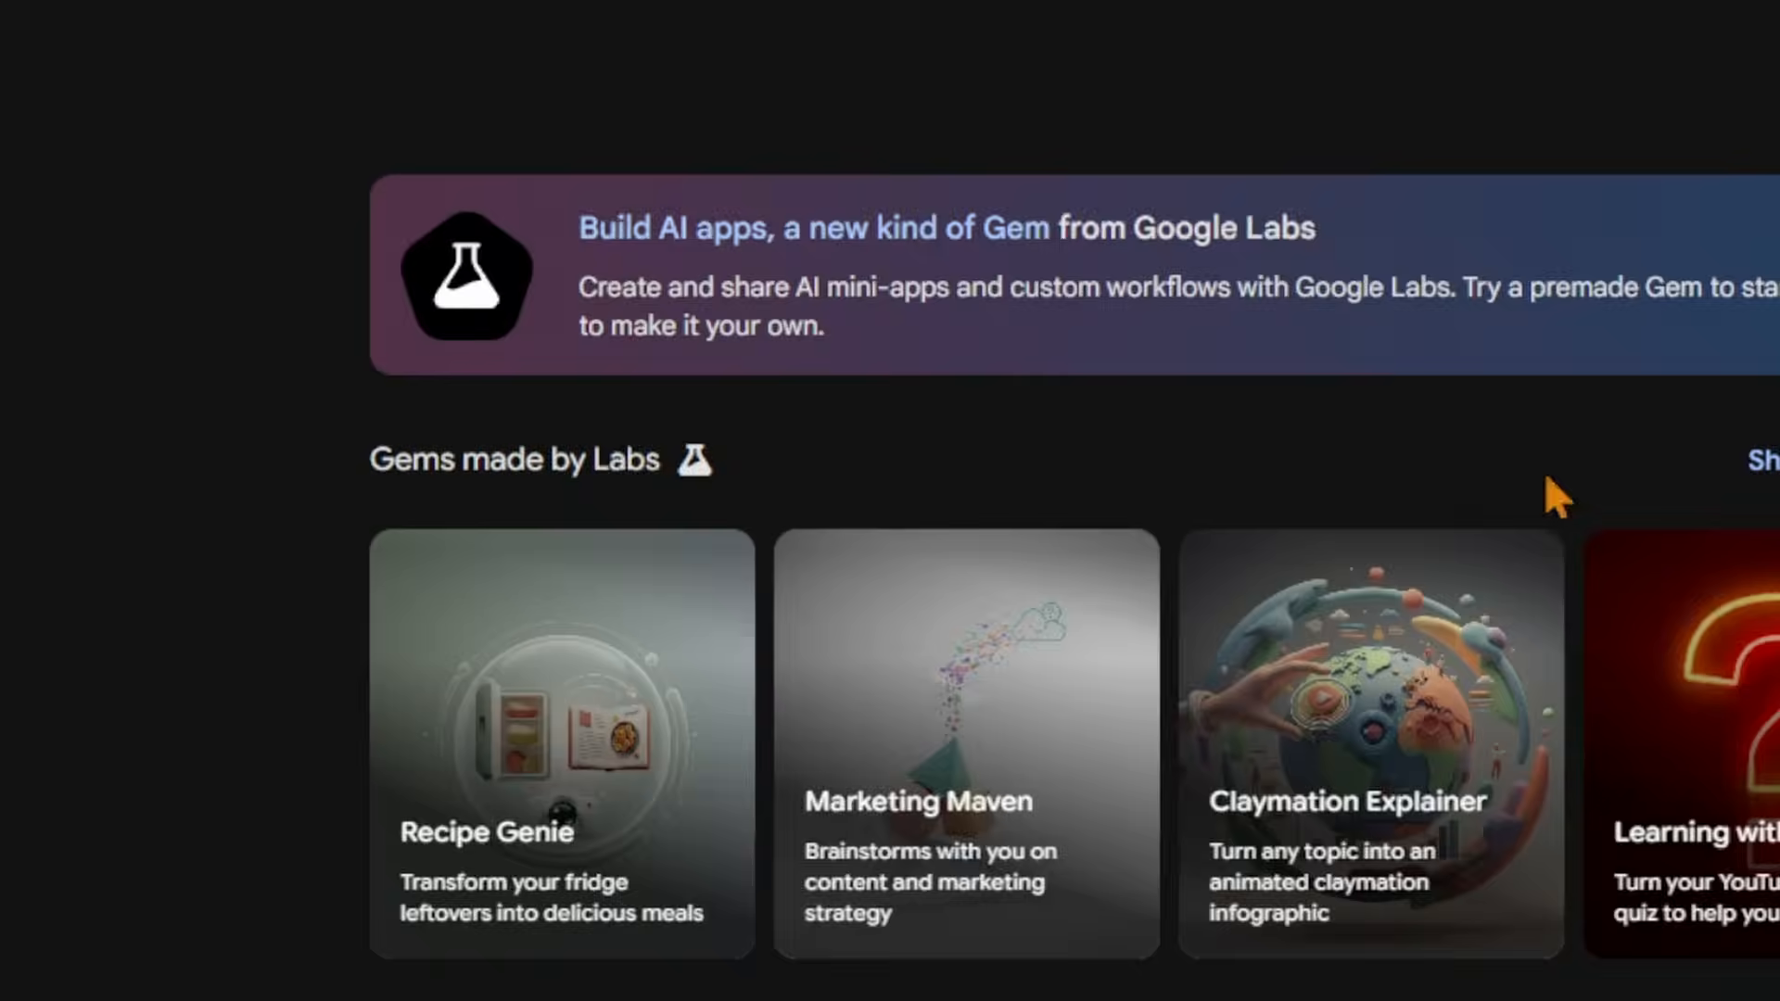
pyautogui.scroll(-10, 1545, 471)
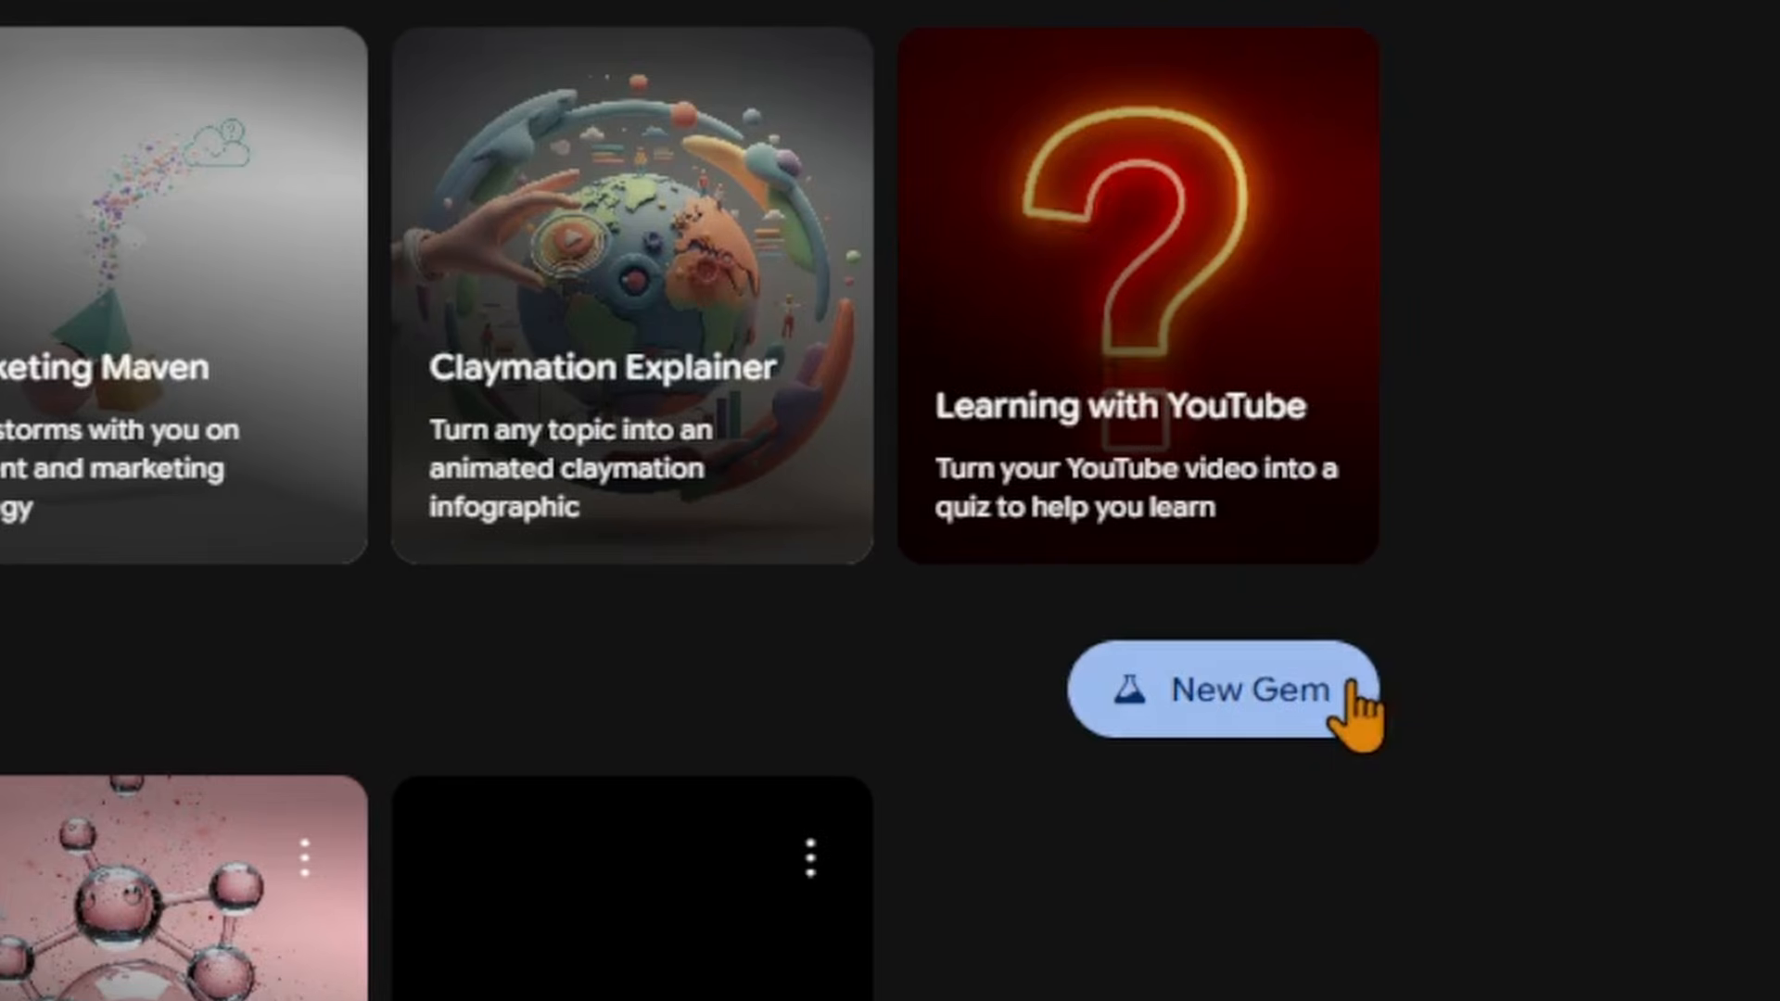
# - Create a new Labs Gem from the suggested prompt that turns a photo of fridge leftovers into different recipes with photos of the final dish
pyautogui.click(1349, 691)
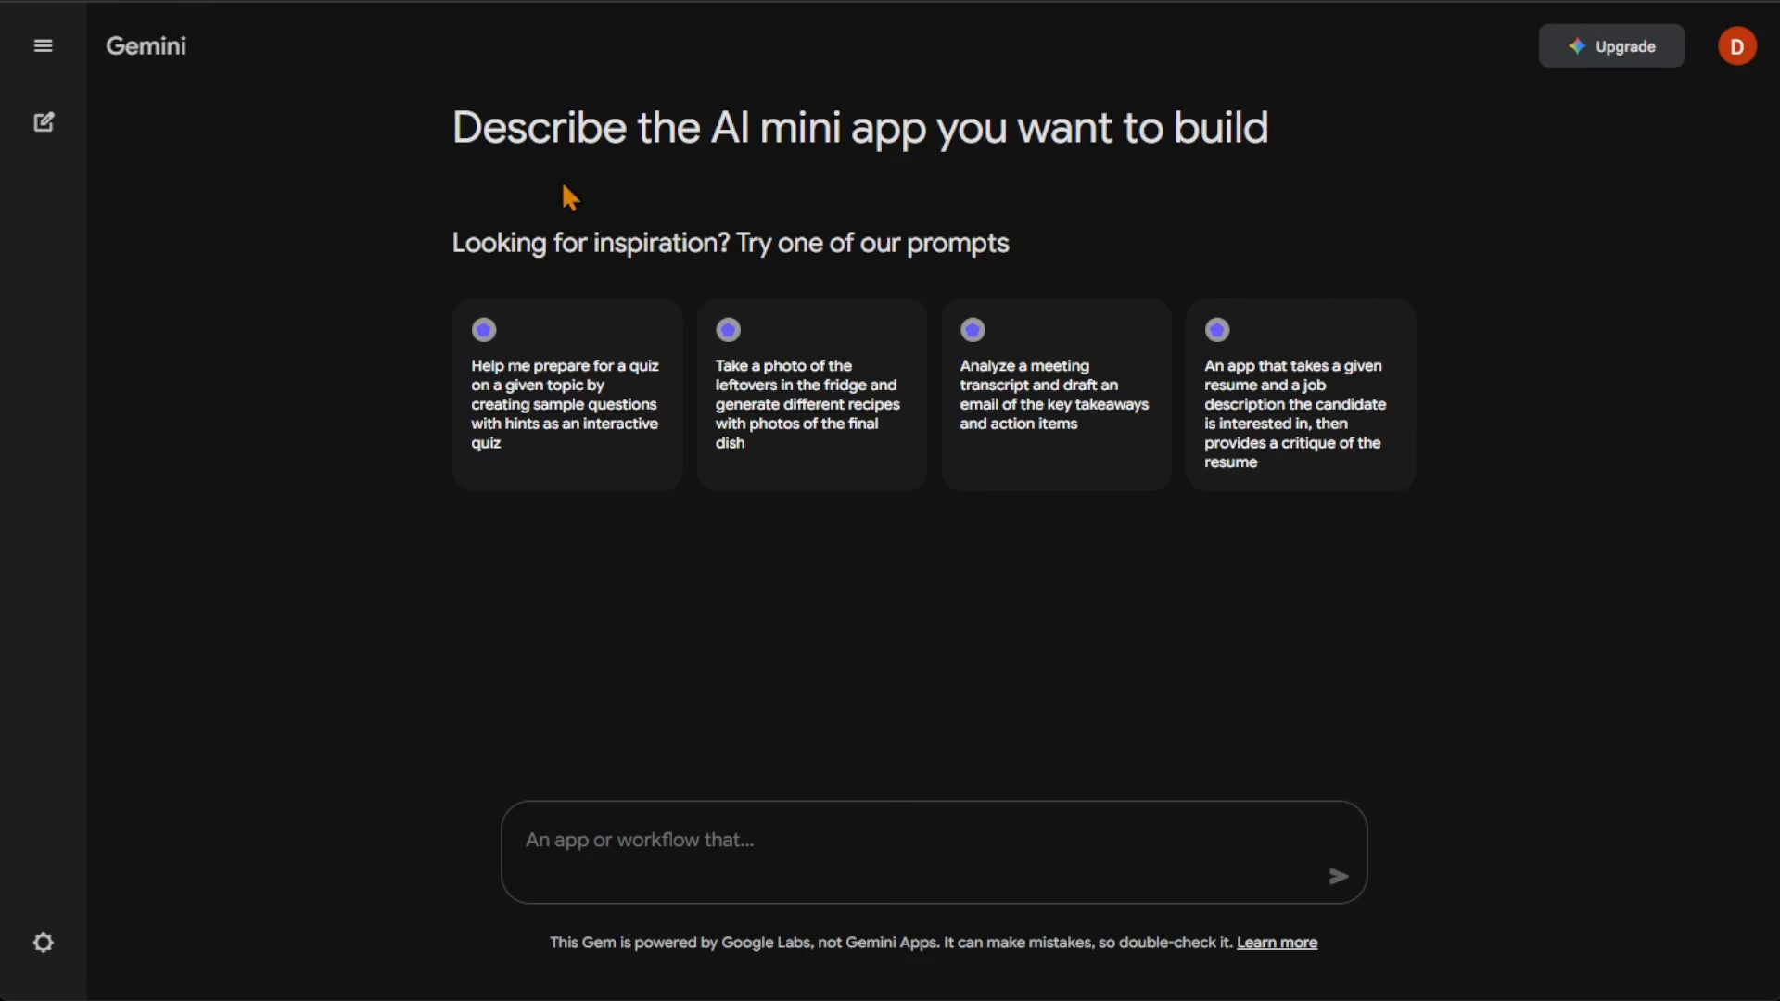
pyautogui.moveTo(712, 127); pyautogui.dragTo(927, 127)
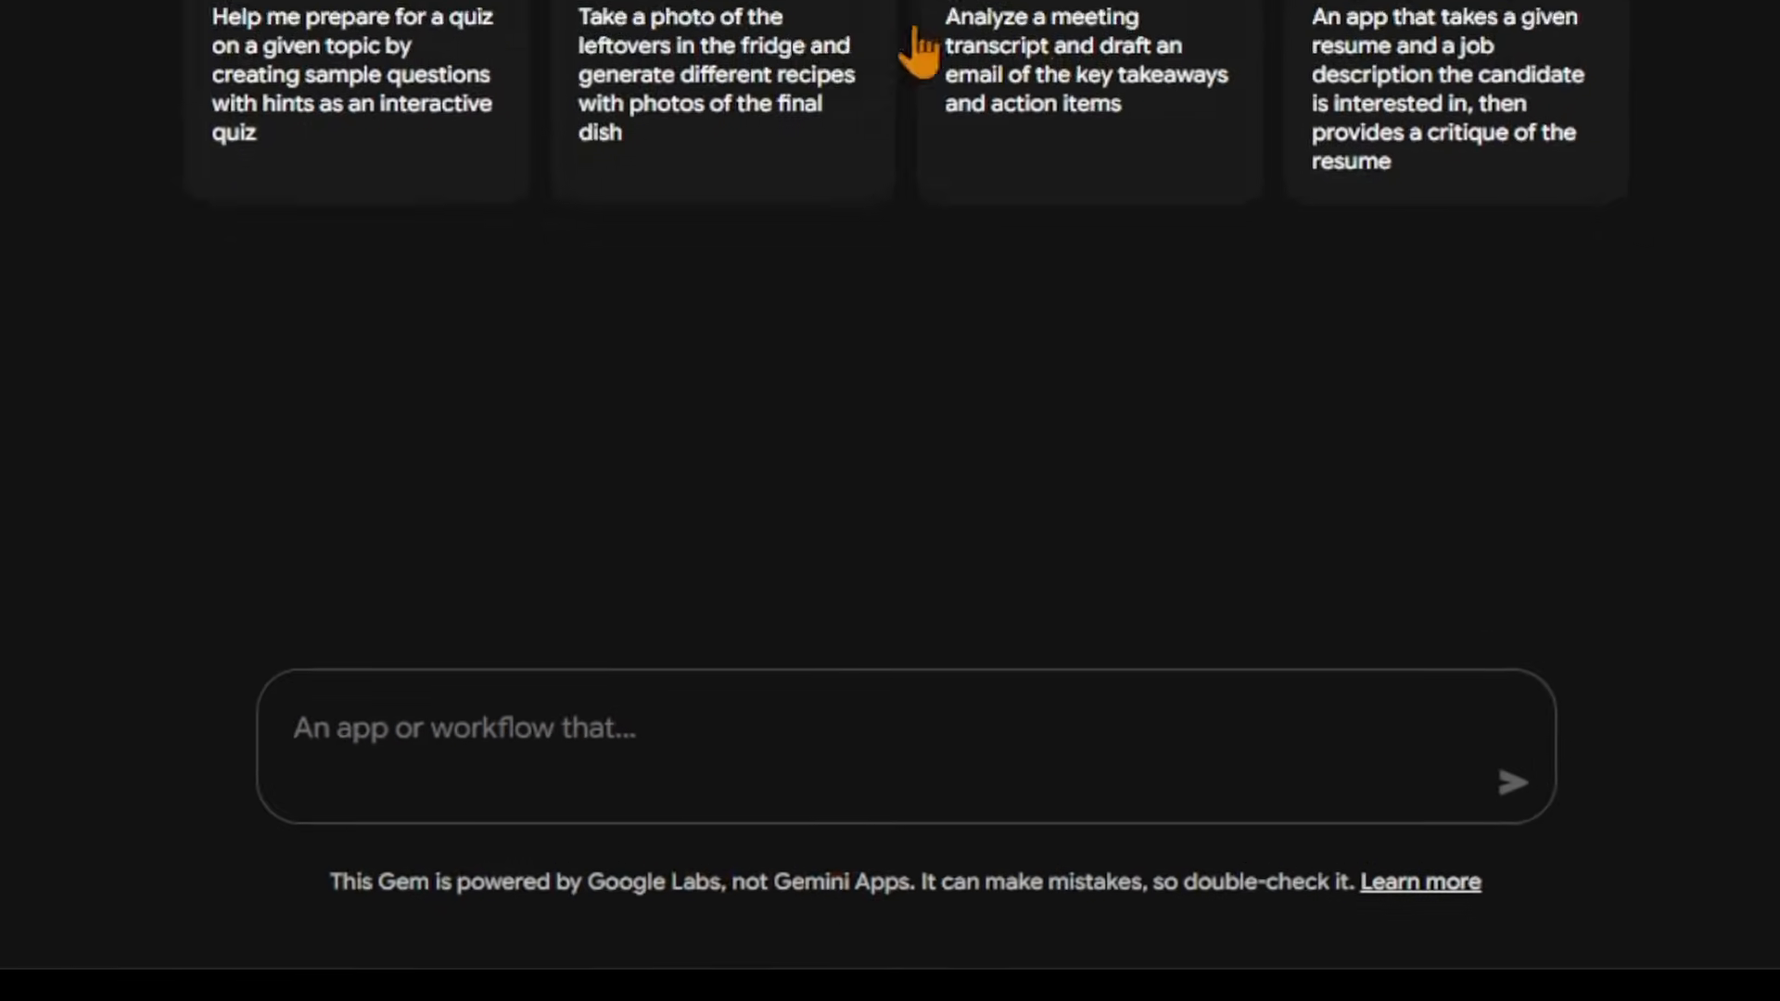
pyautogui.click(250, 619)
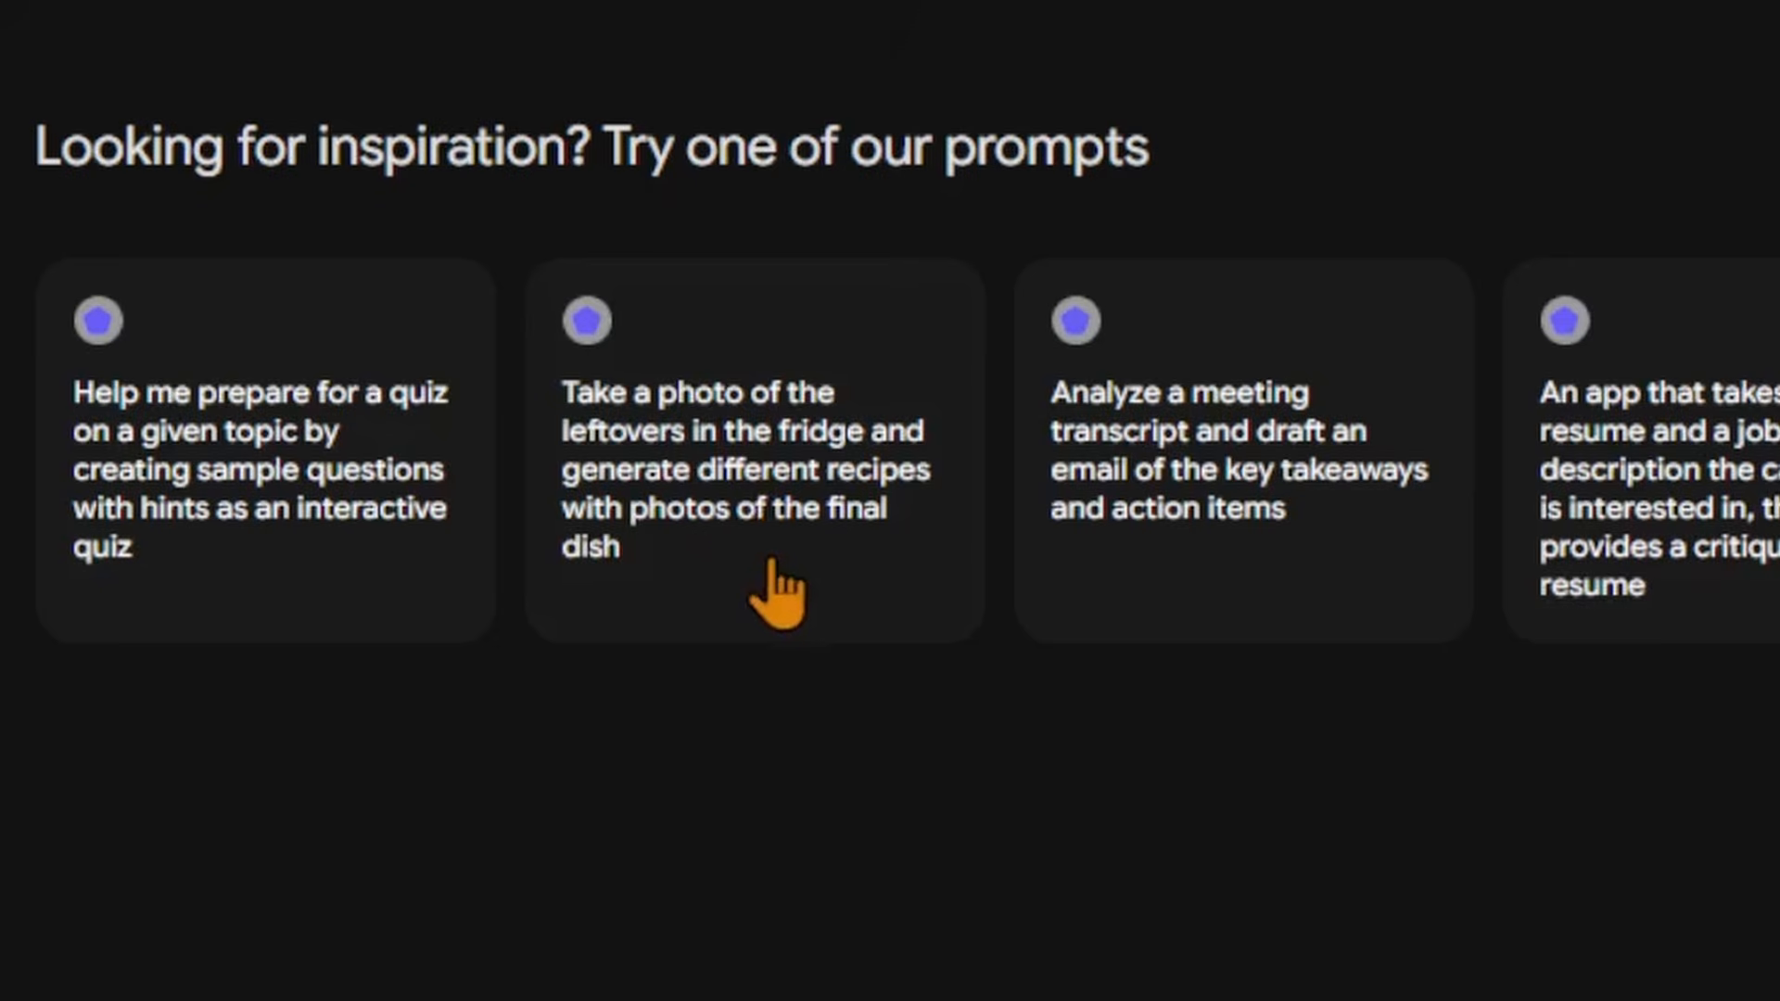
pyautogui.click(722, 471)
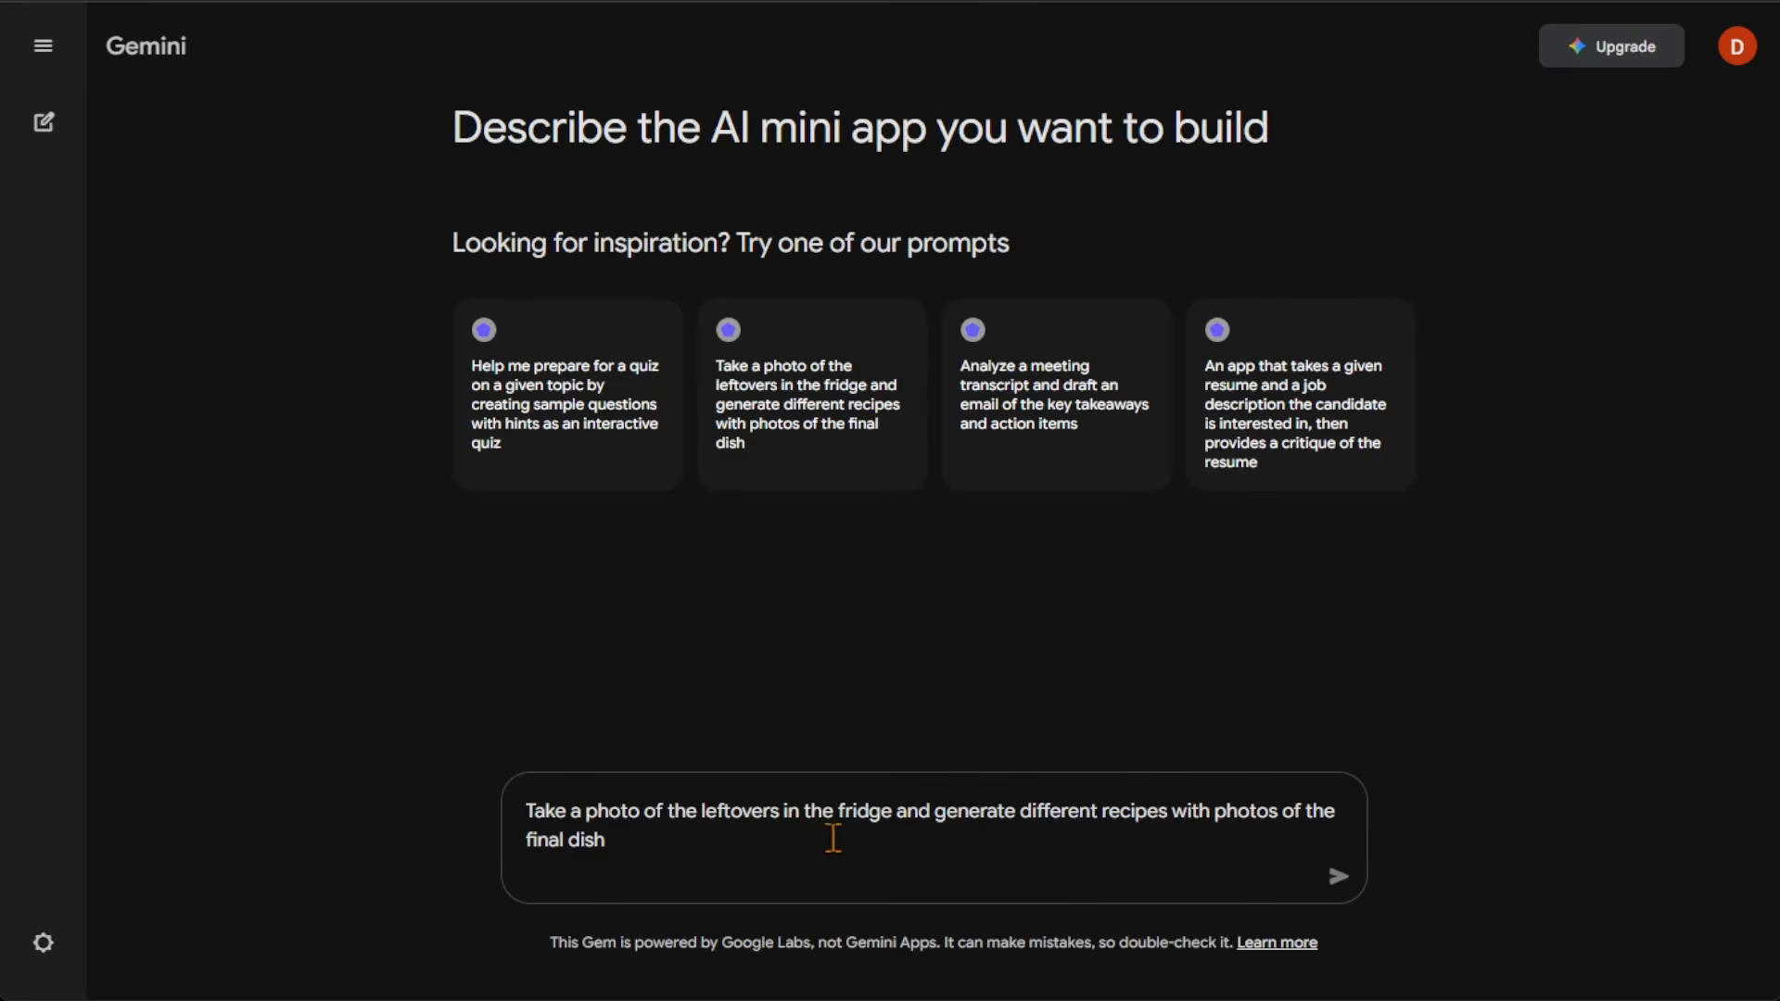
pyautogui.click(1344, 888)
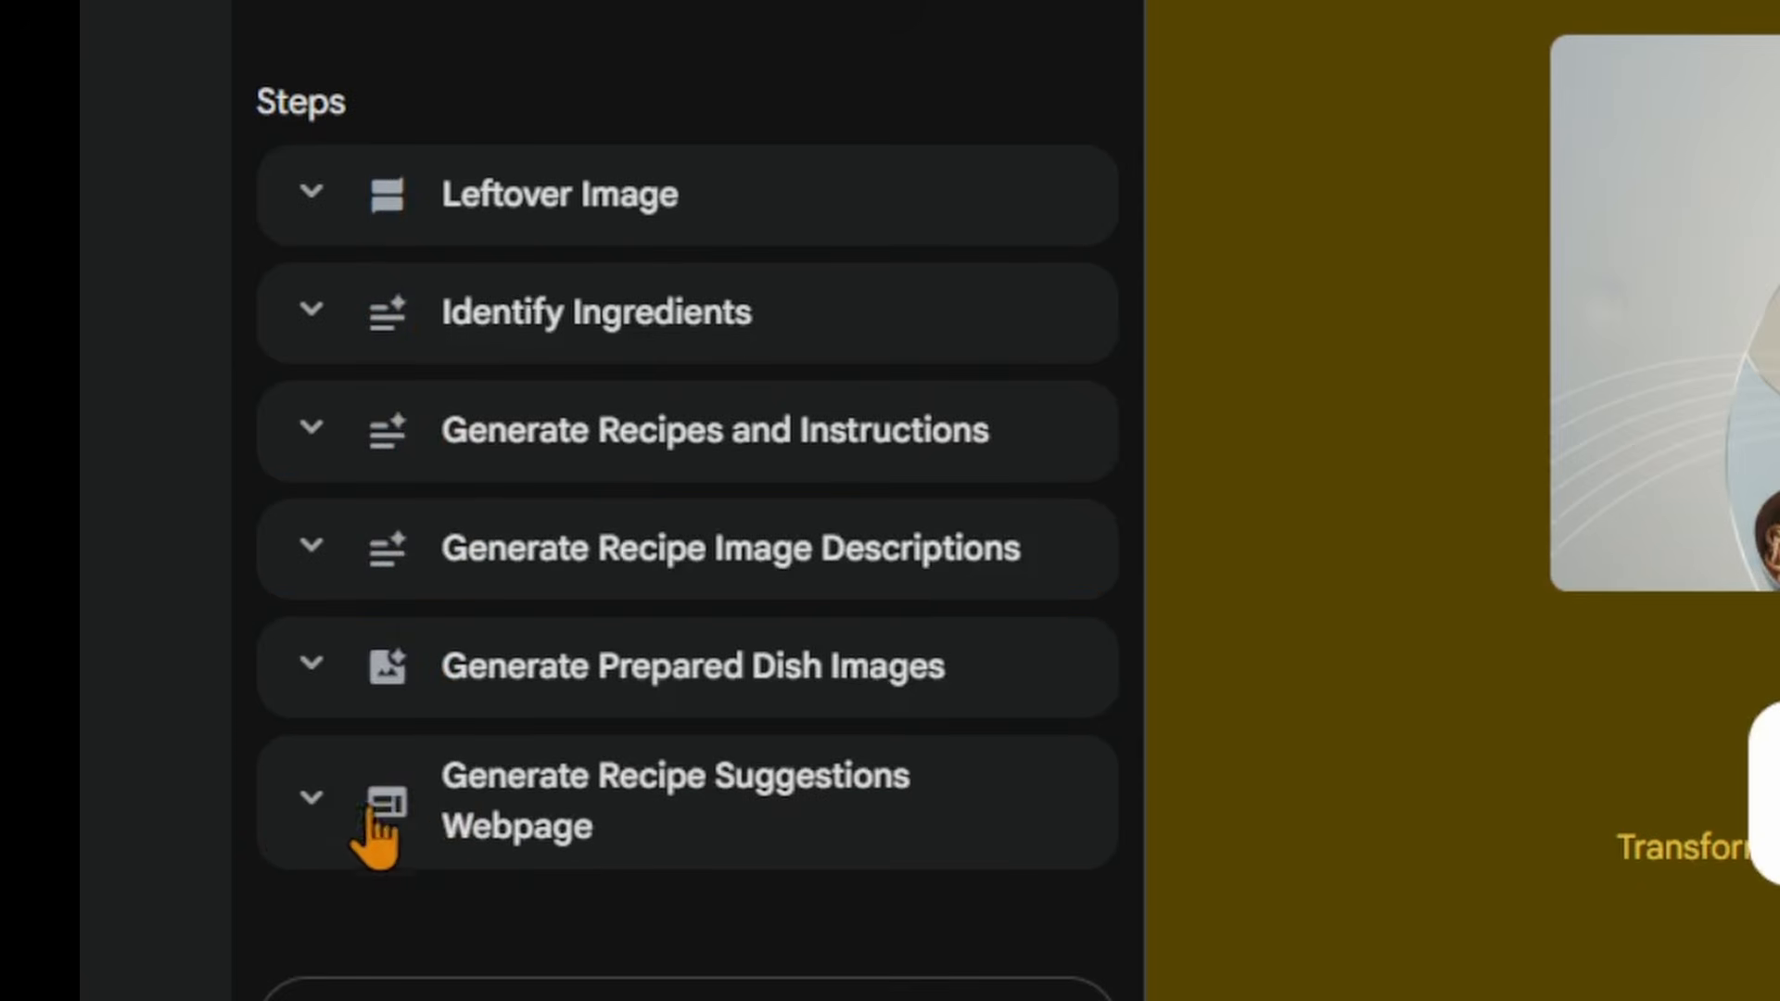
# - Examine the details behind the Leftover Chef workflow steps, from Leftover Image through Generate Prepared Dish Images
pyautogui.click(311, 192)
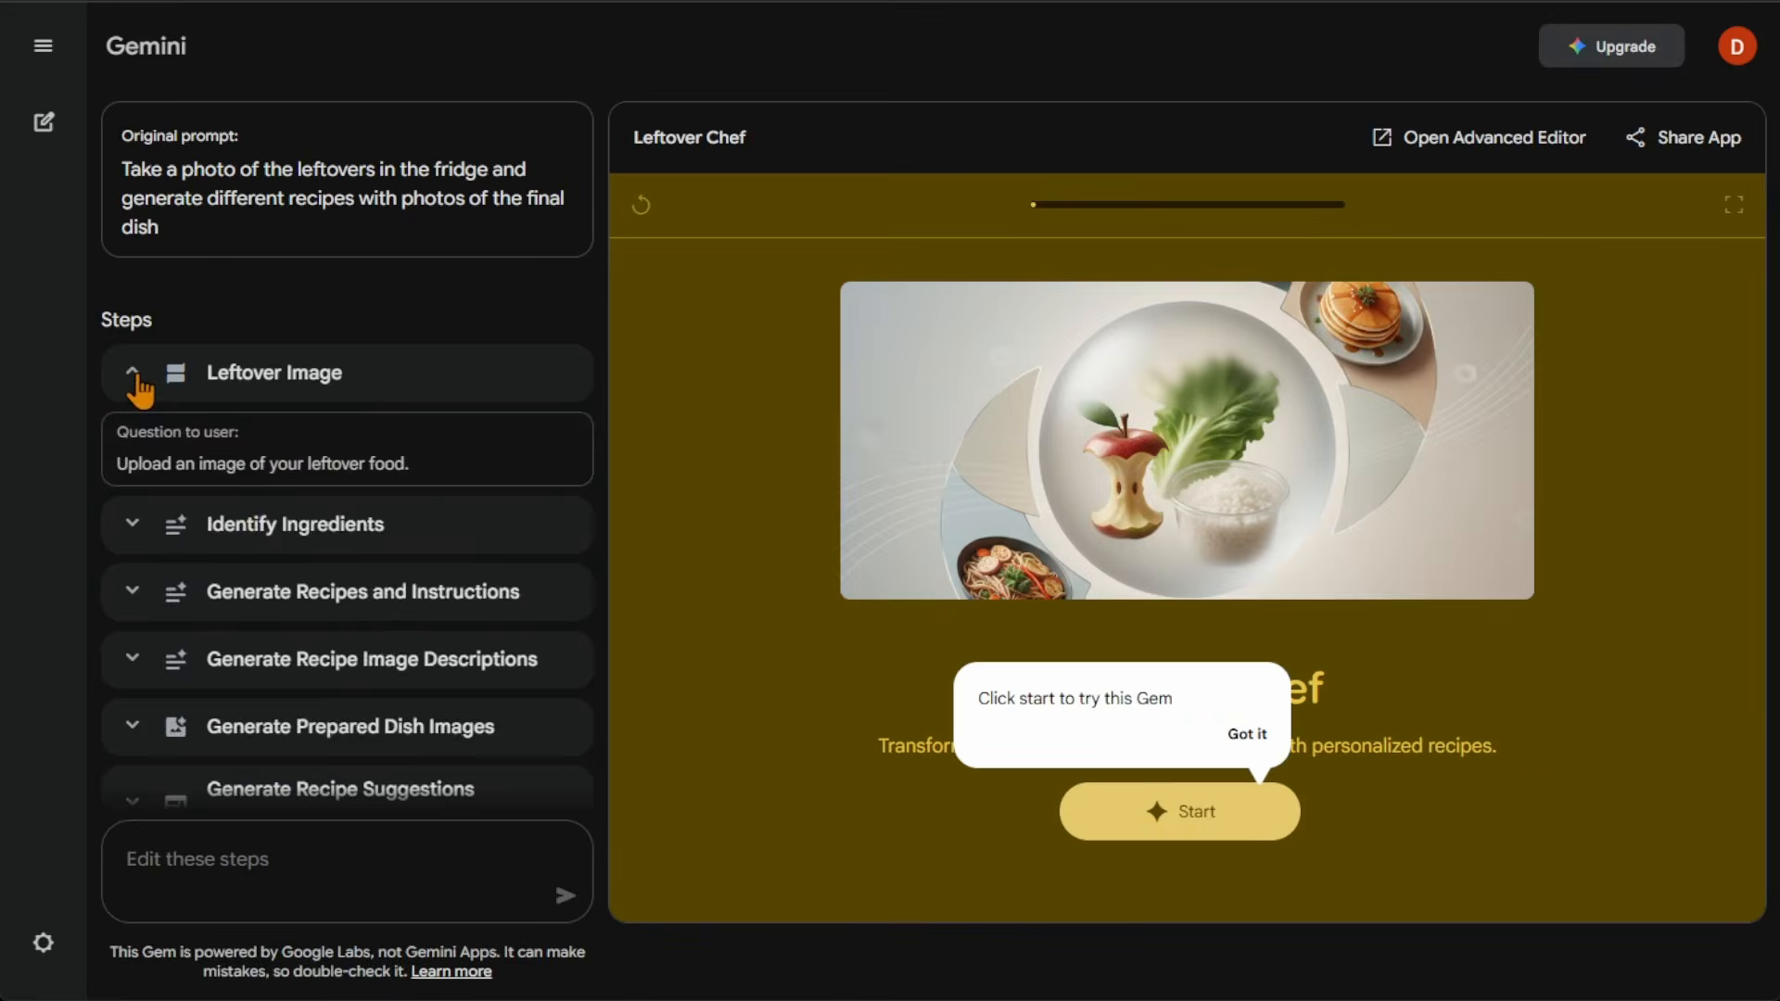
pyautogui.click(203, 300)
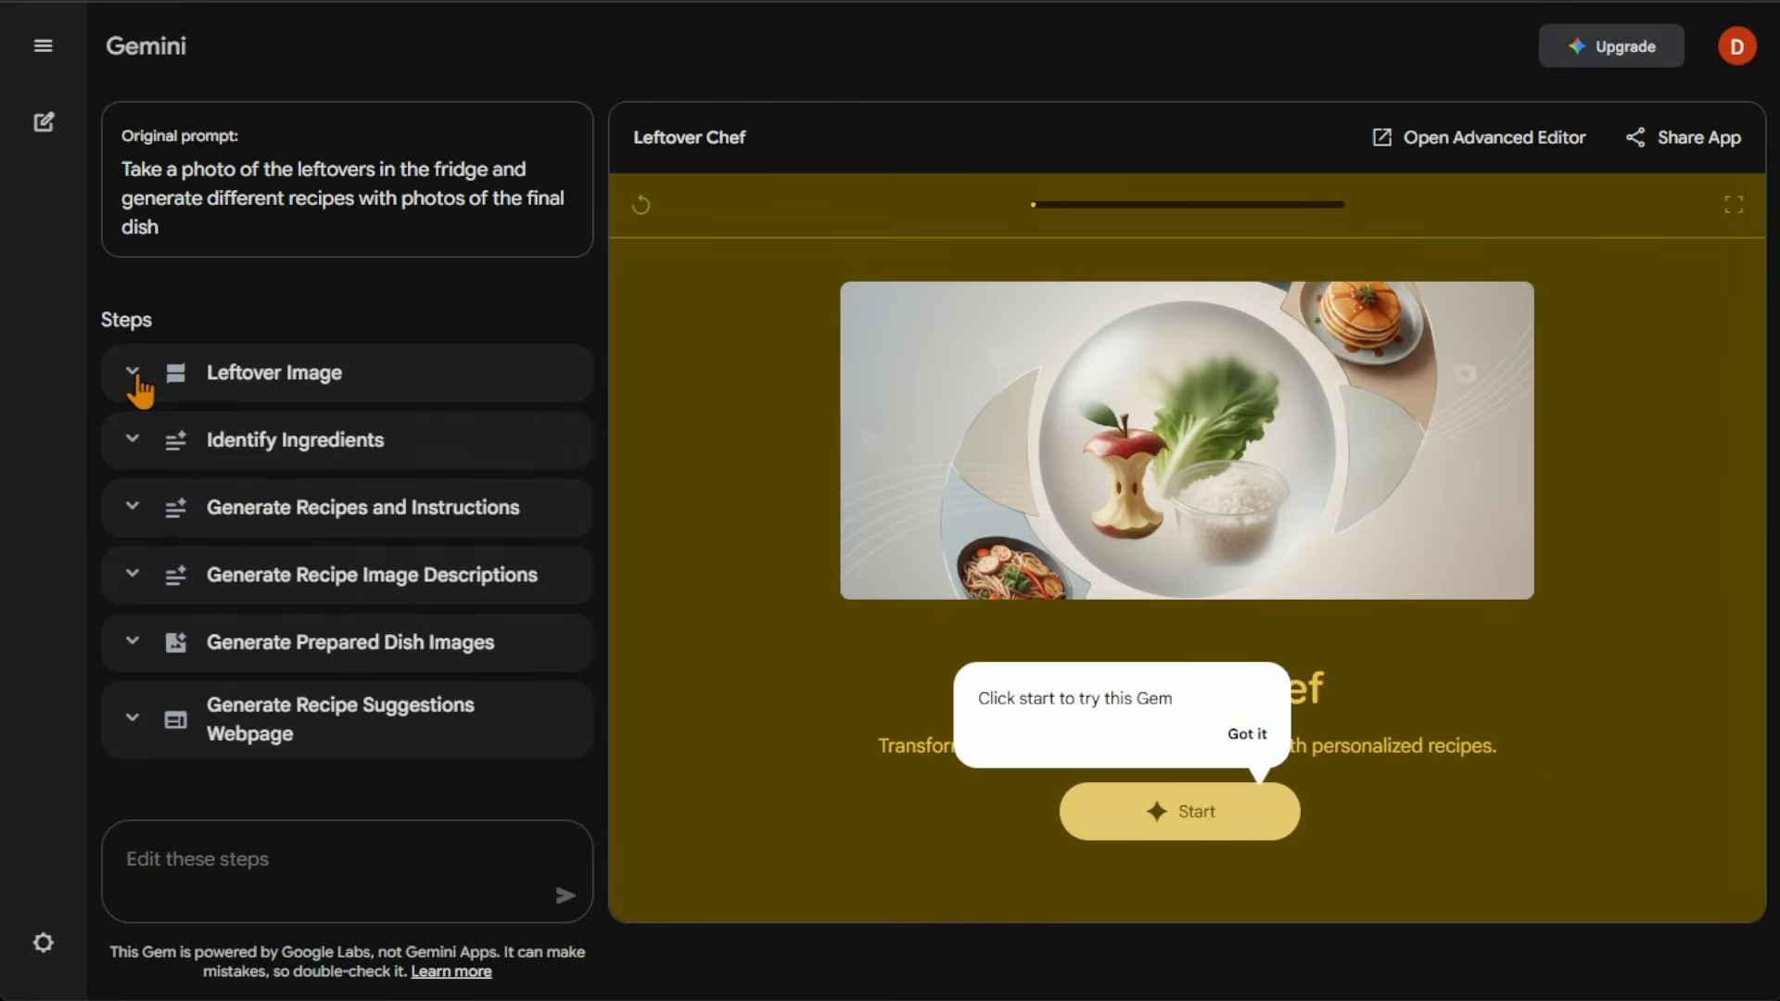
pyautogui.click(131, 446)
pyautogui.click(131, 452)
pyautogui.click(129, 510)
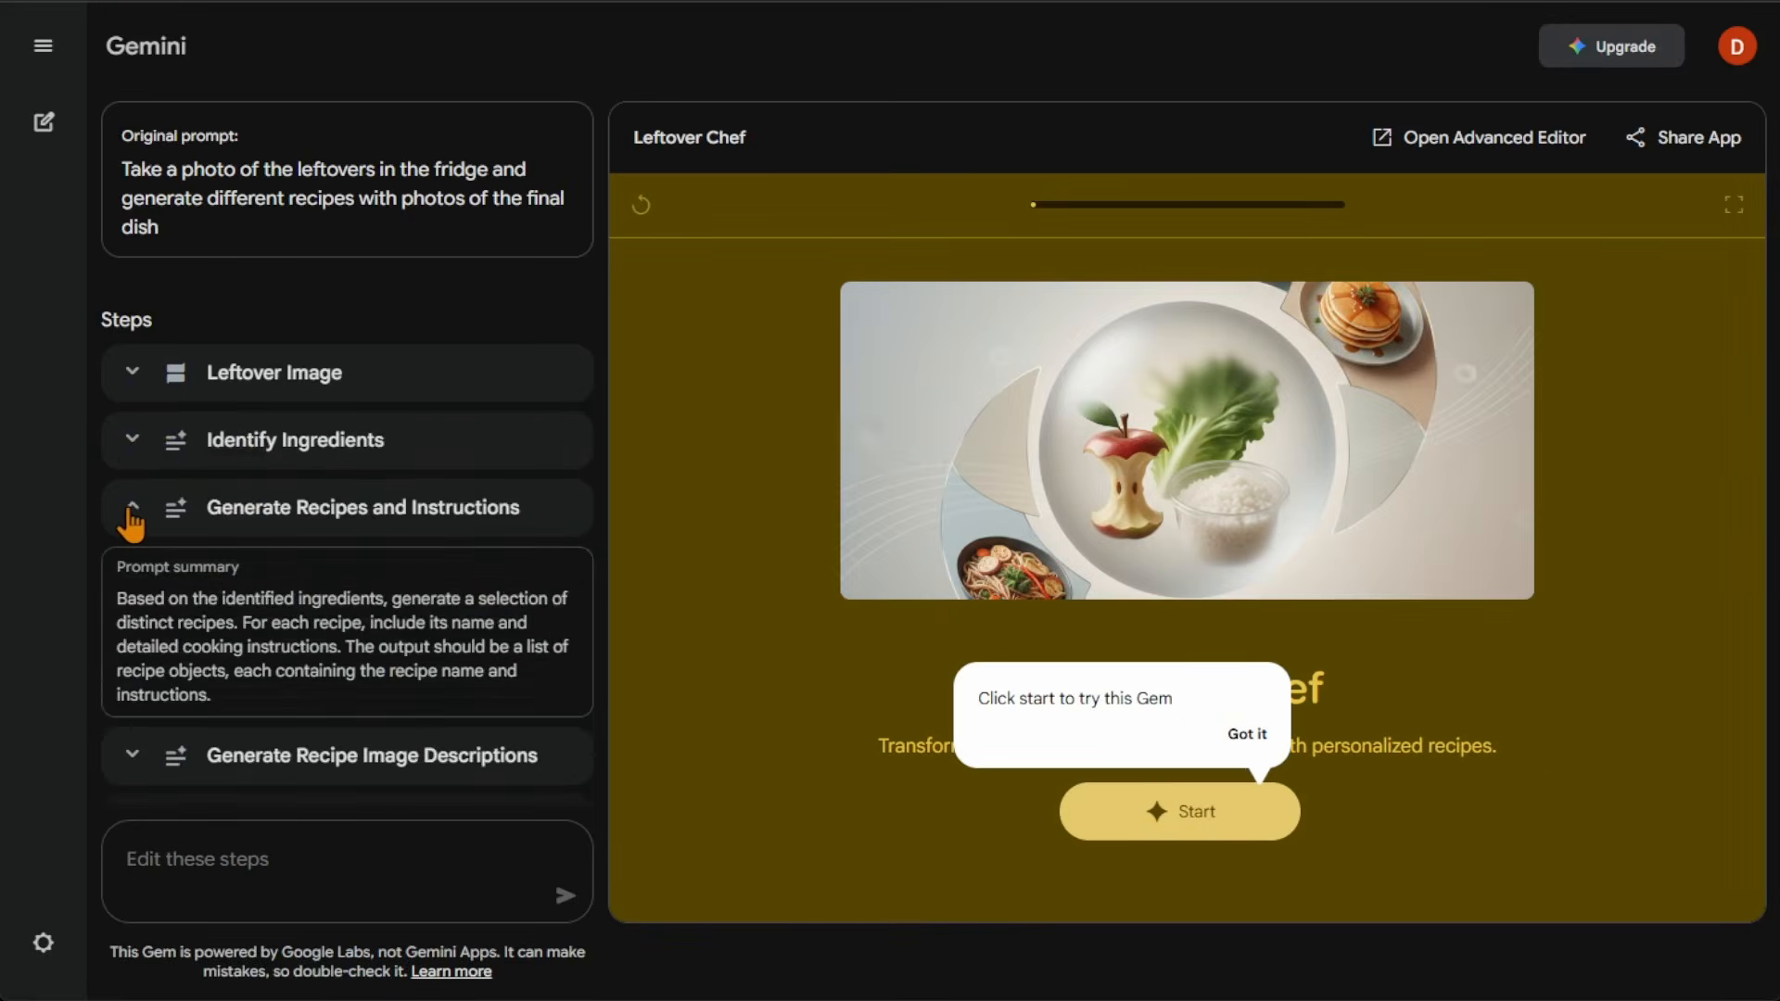
pyautogui.click(129, 510)
pyautogui.click(133, 582)
pyautogui.click(132, 576)
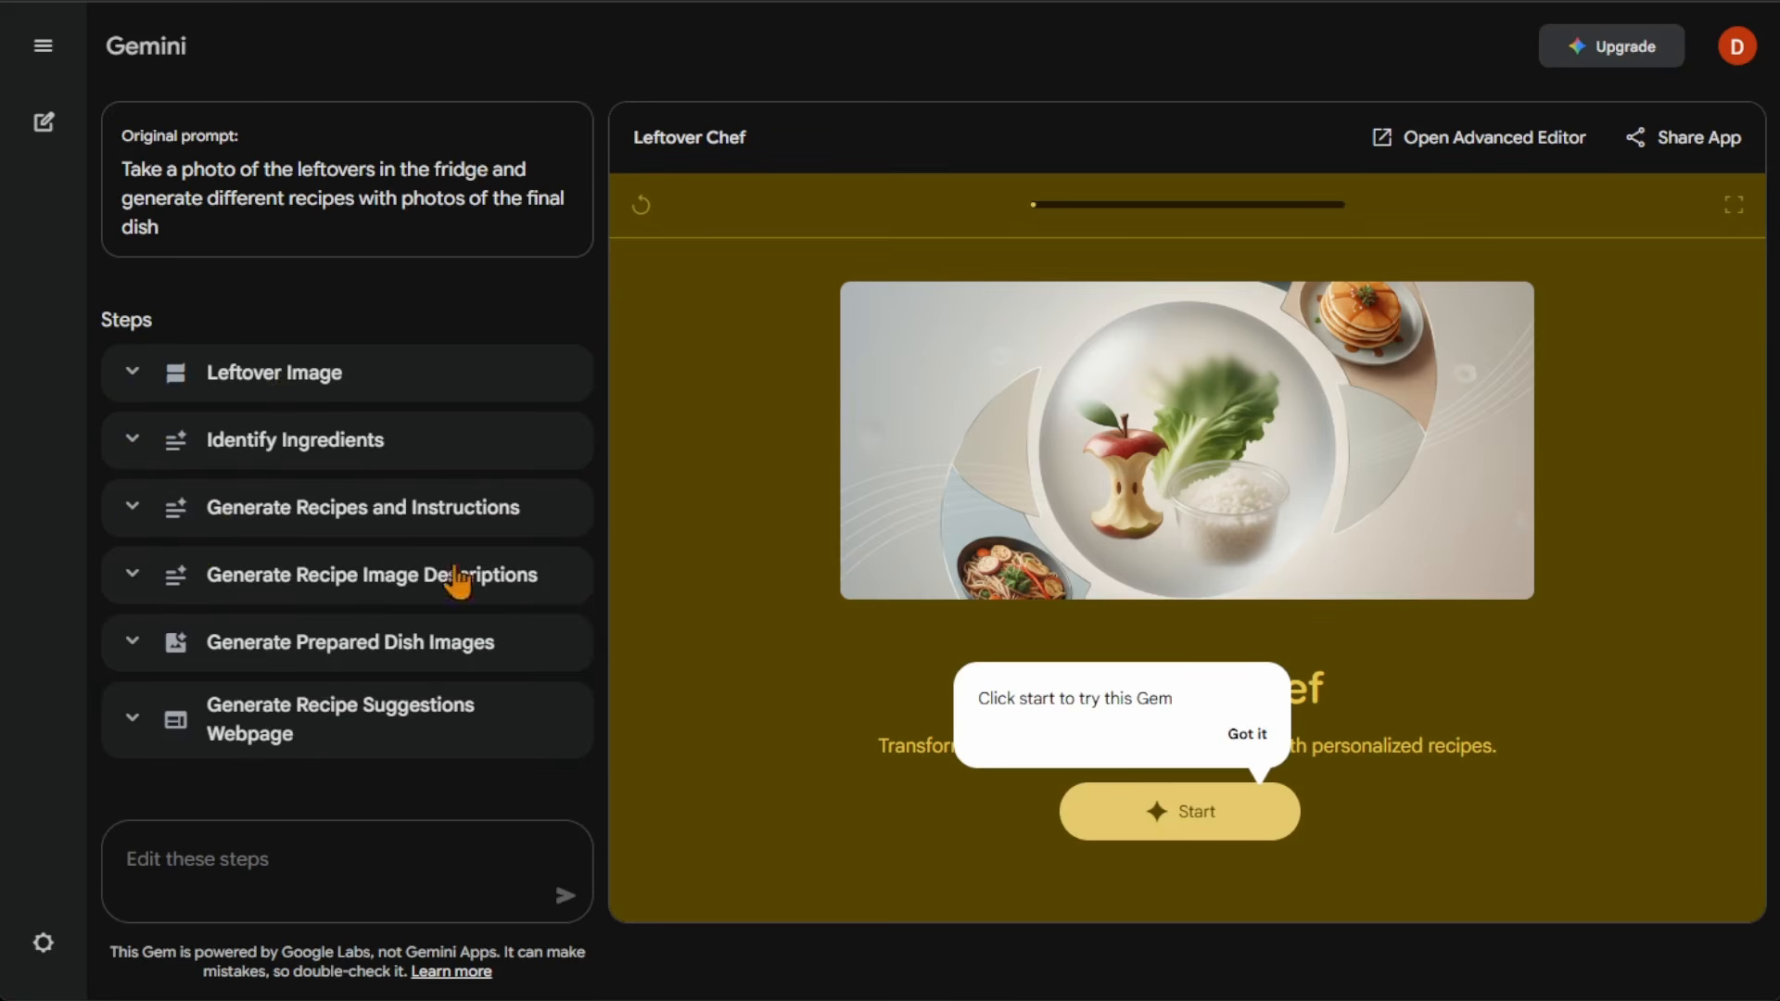
pyautogui.click(135, 649)
pyautogui.click(135, 649)
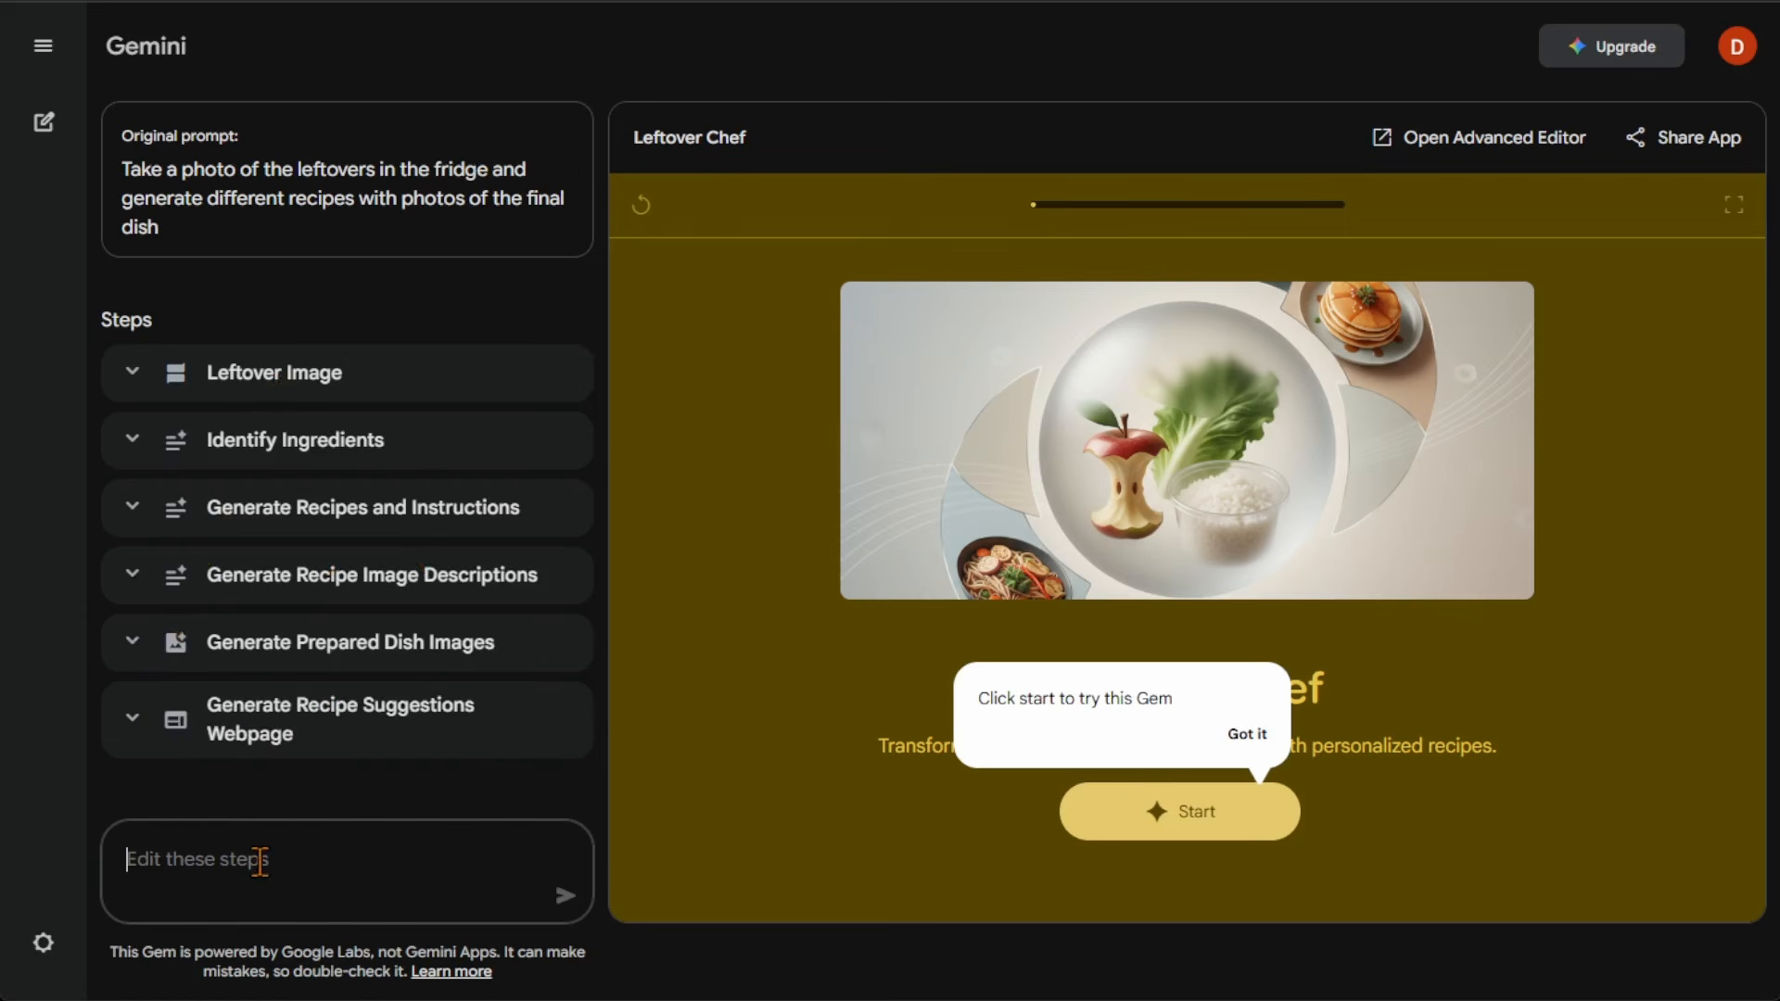
pyautogui.click(243, 399)
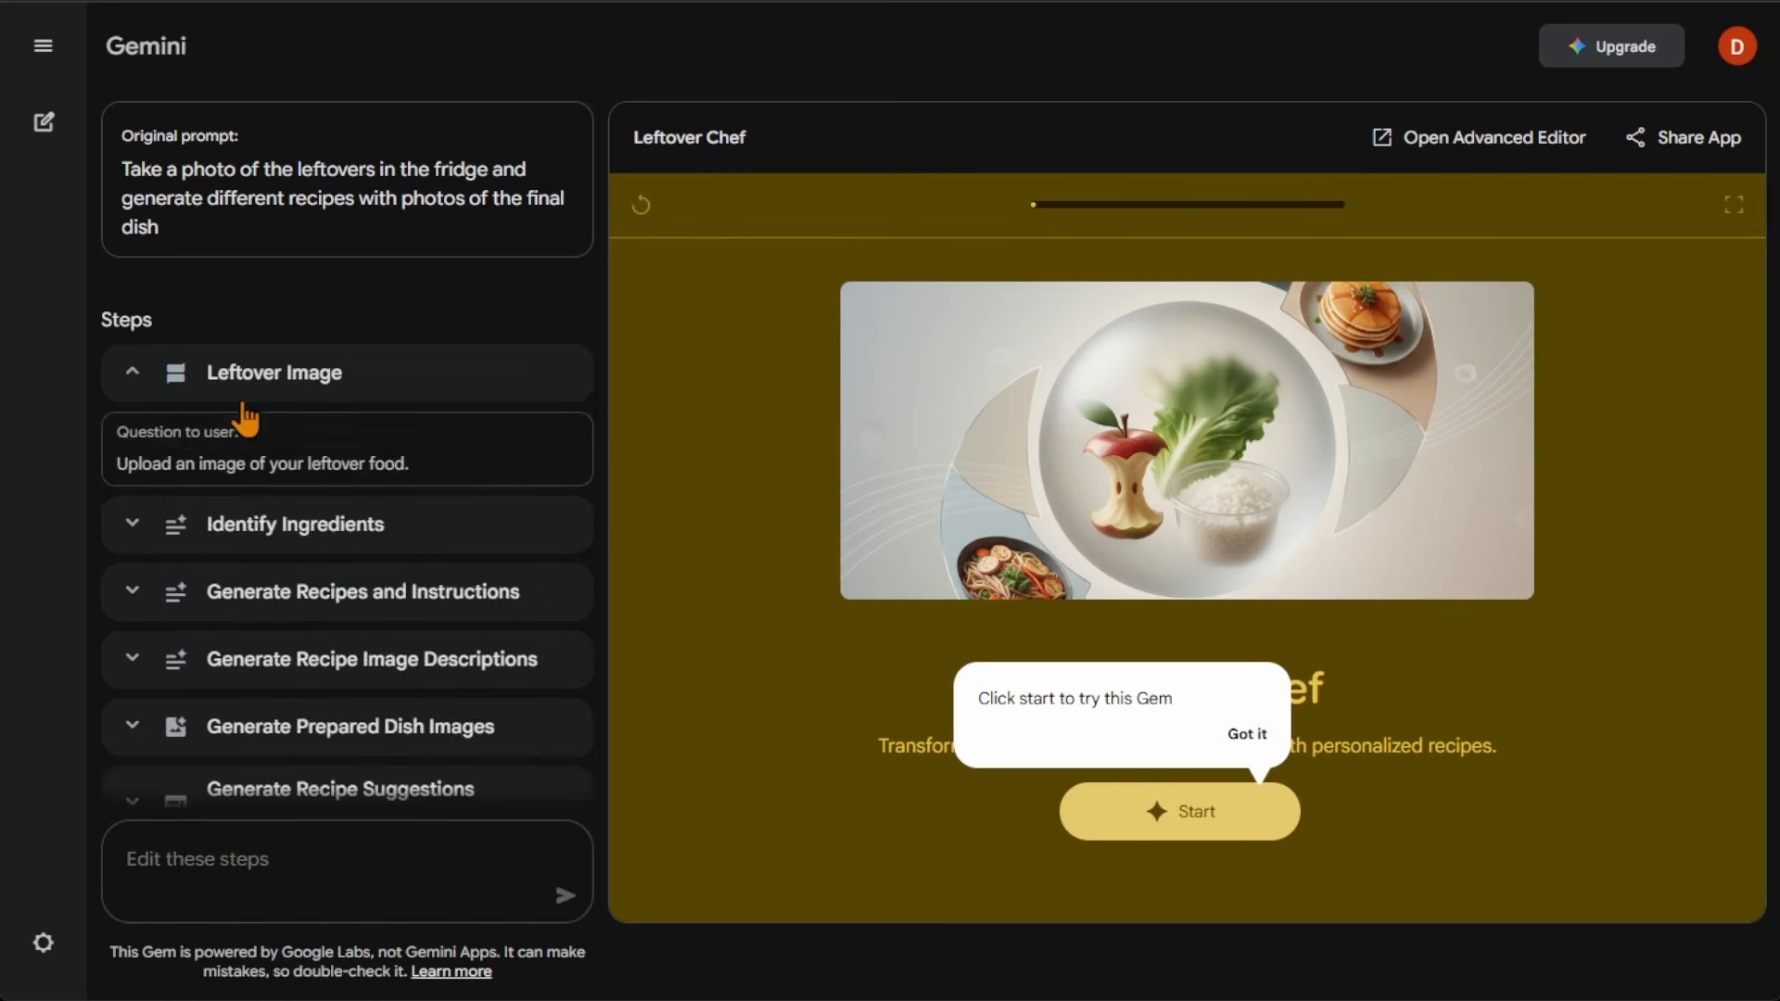
pyautogui.click(243, 399)
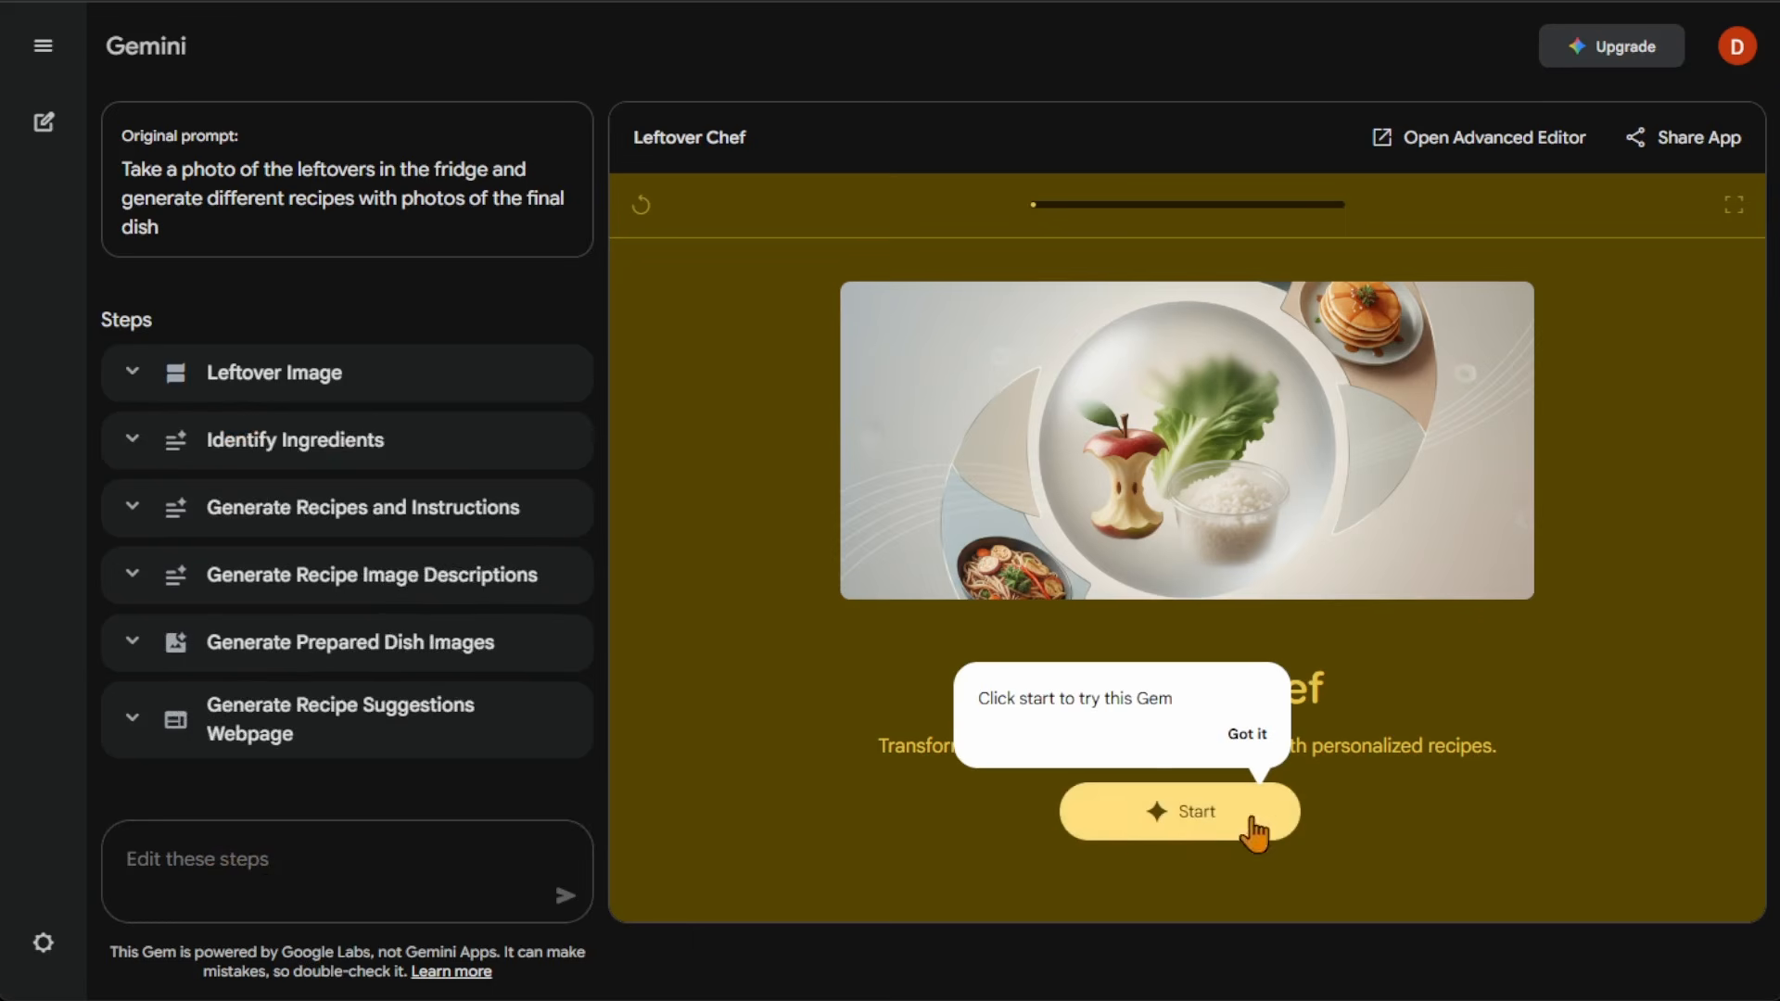
# - Return to the Gems page and reopen Leftover Chef from My Gems from Labs
pyautogui.click(45, 48)
pyautogui.click(123, 264)
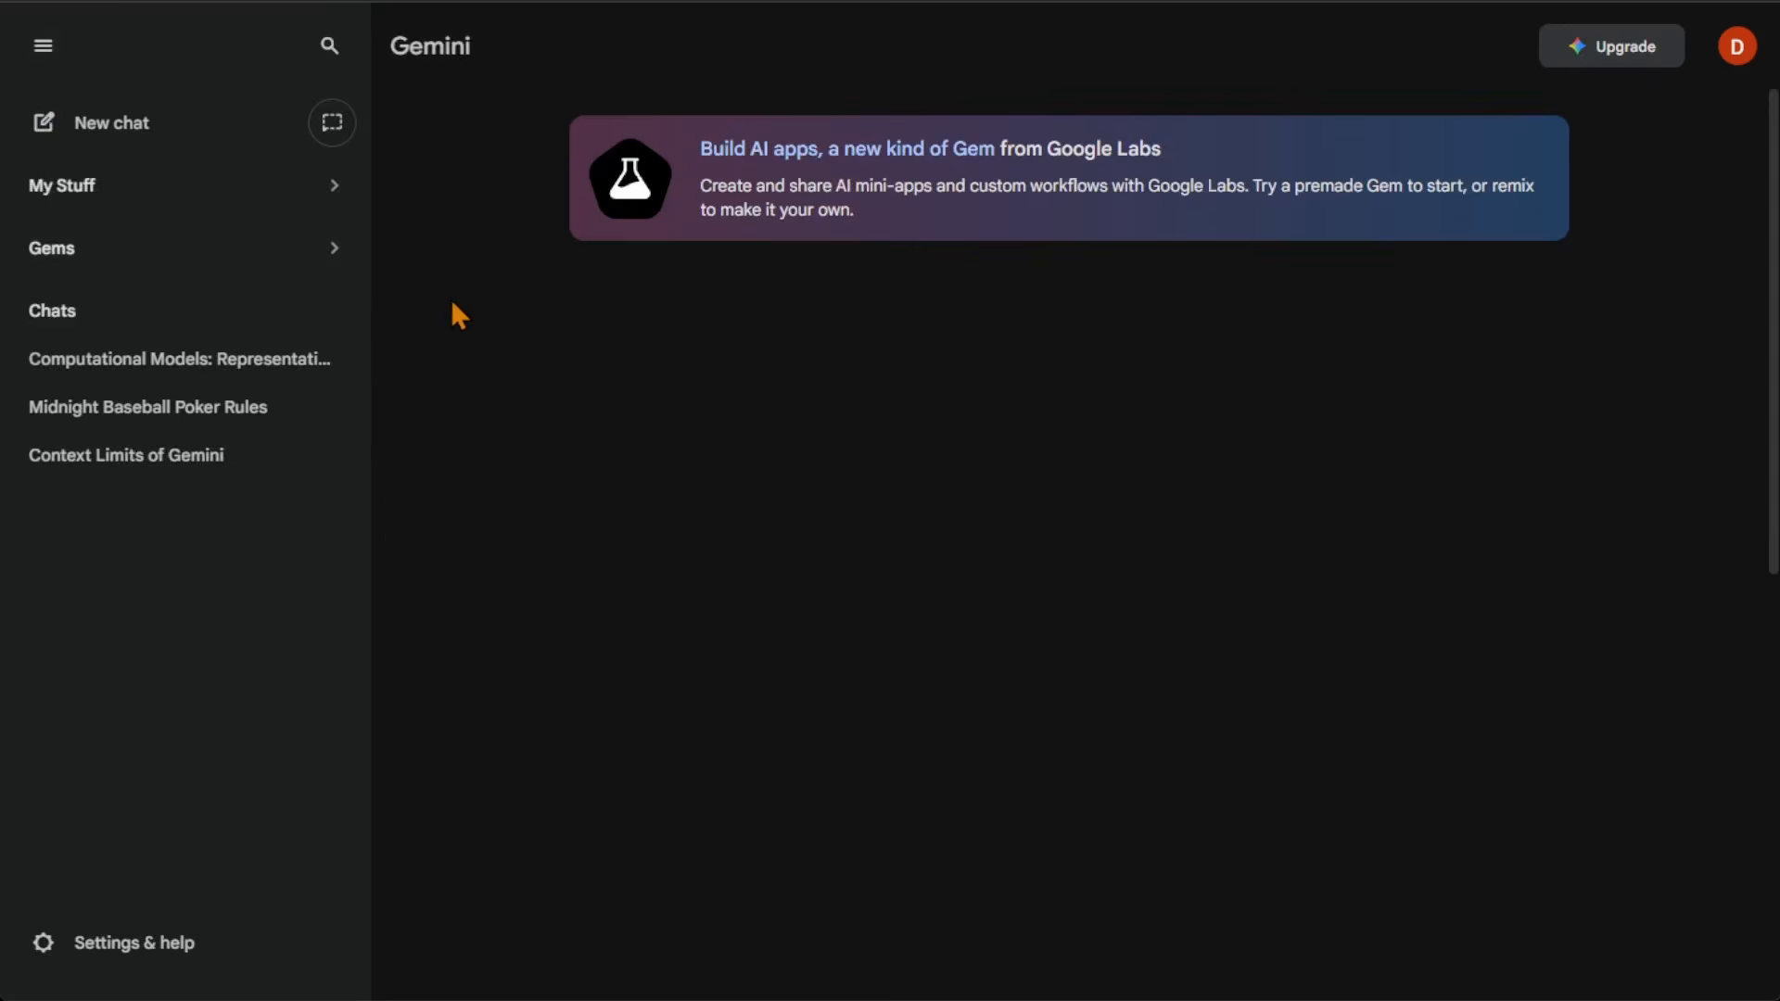
pyautogui.scroll(-2, 501, 580)
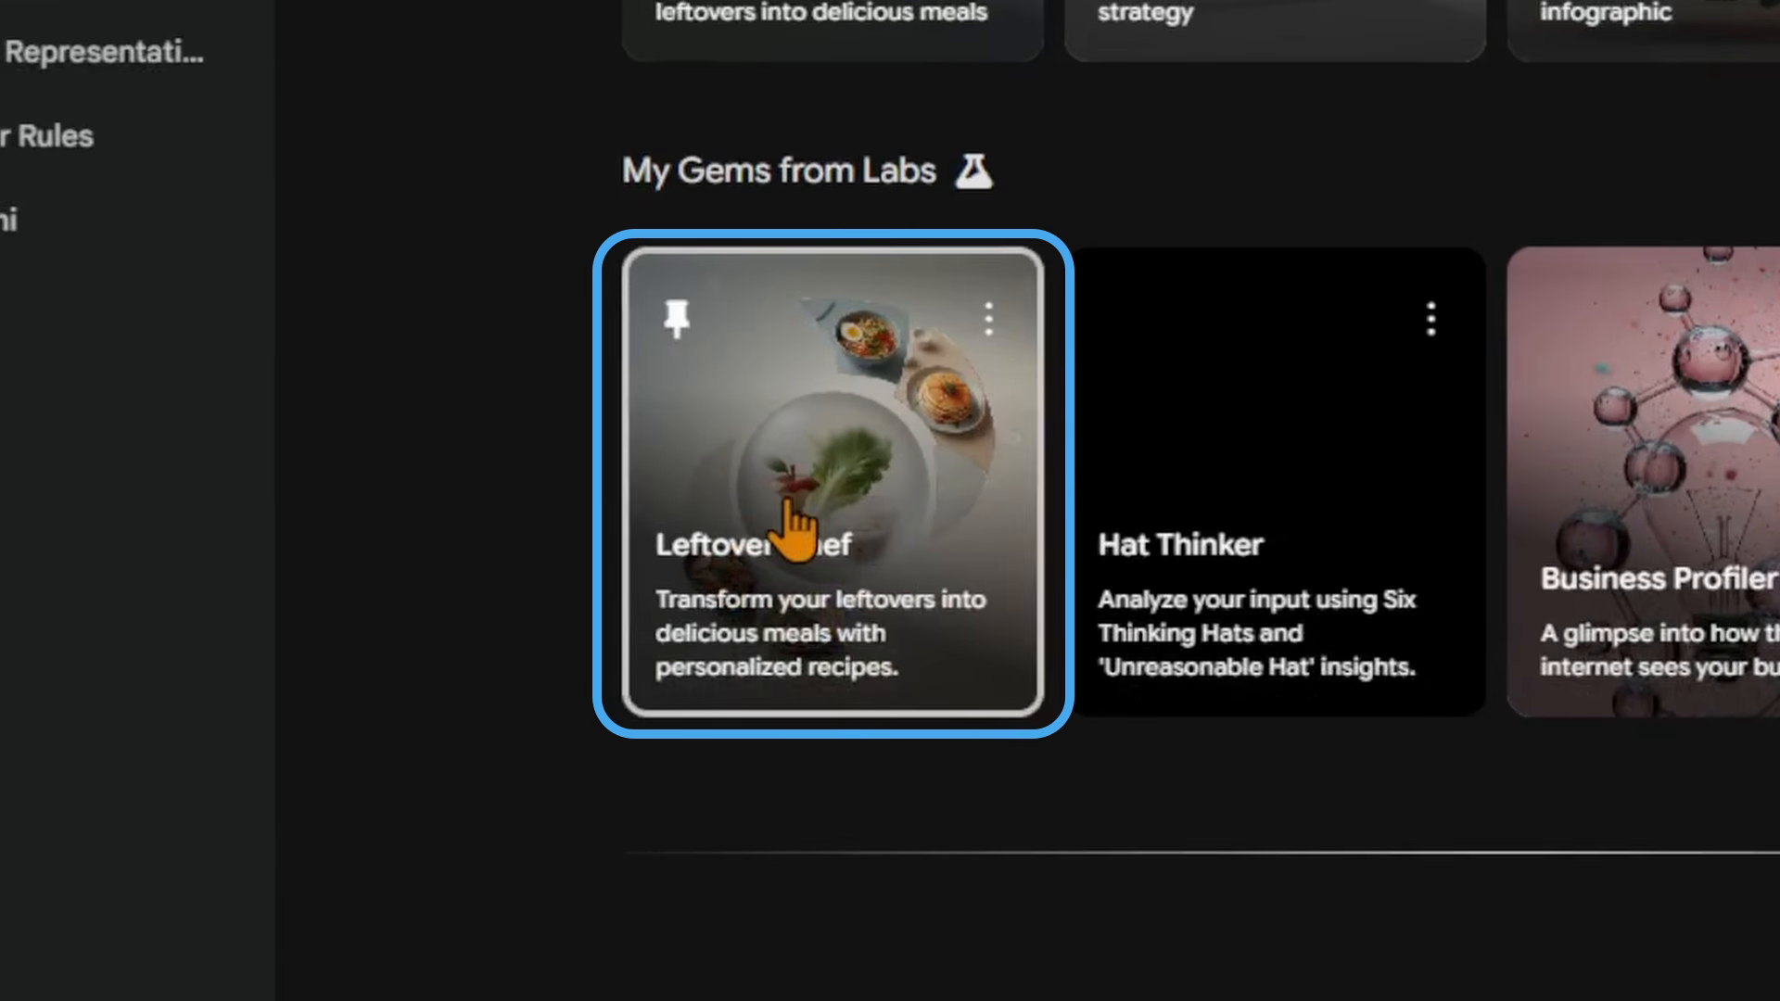
pyautogui.click(788, 519)
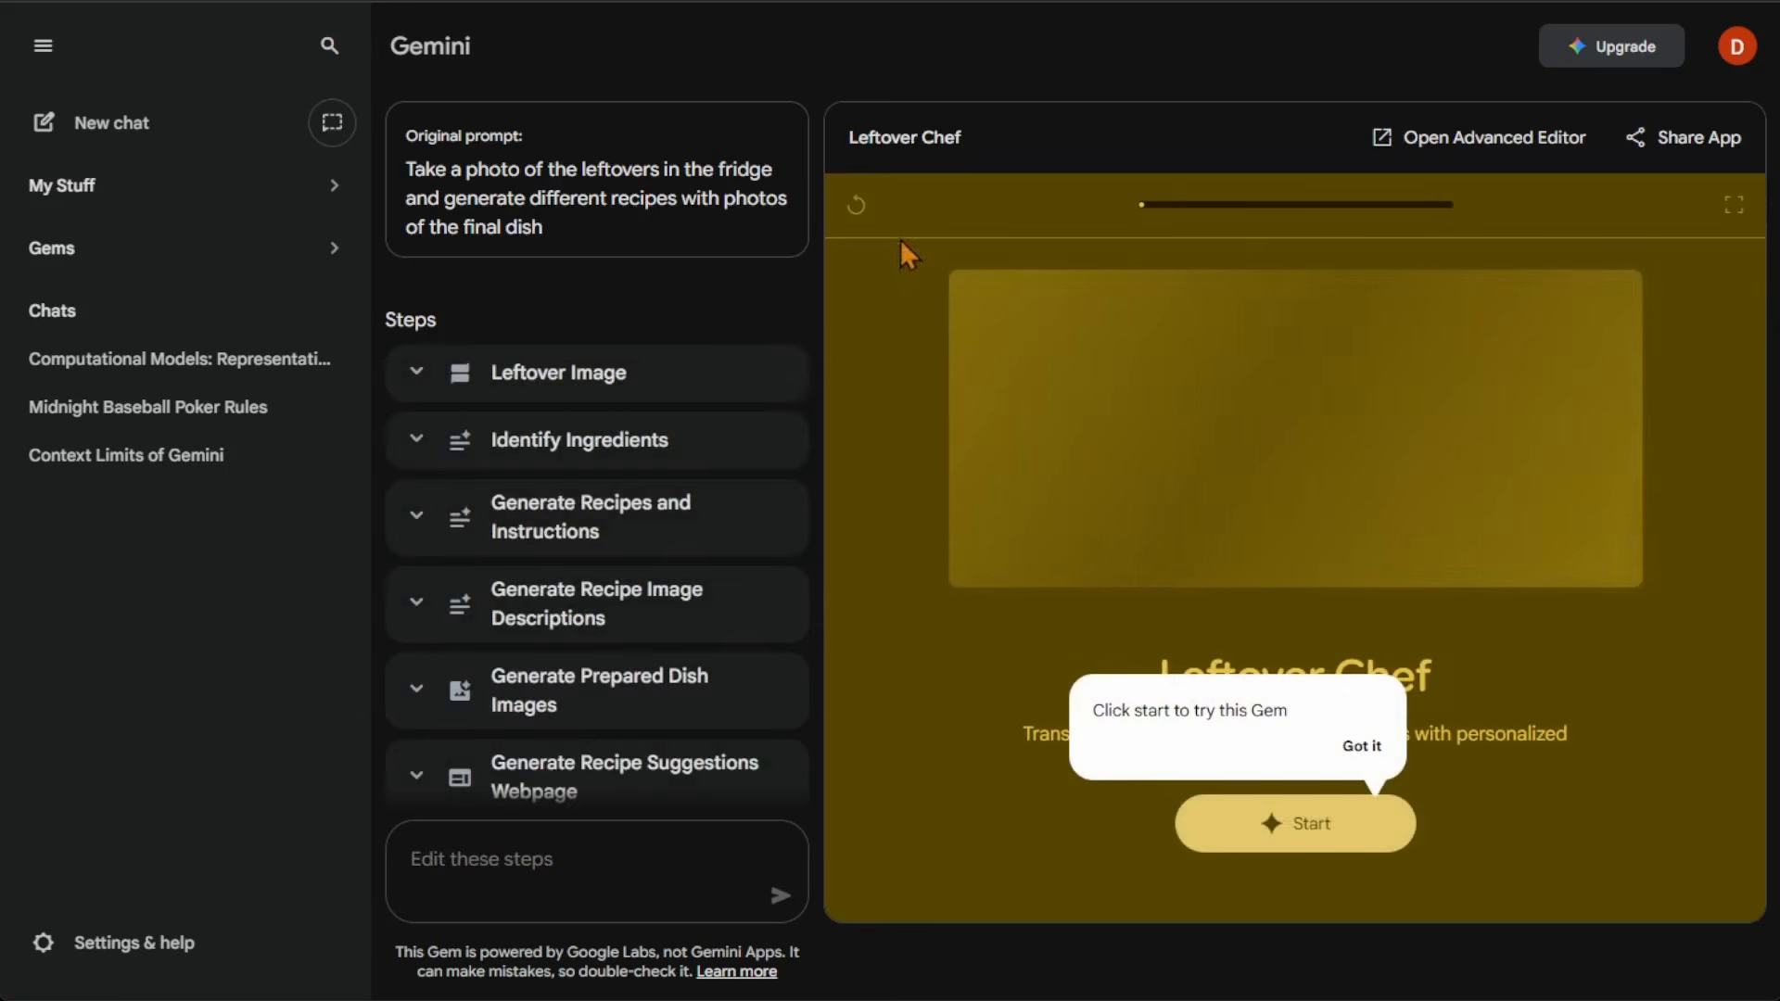
pyautogui.moveTo(961, 138); pyautogui.dragTo(874, 138)
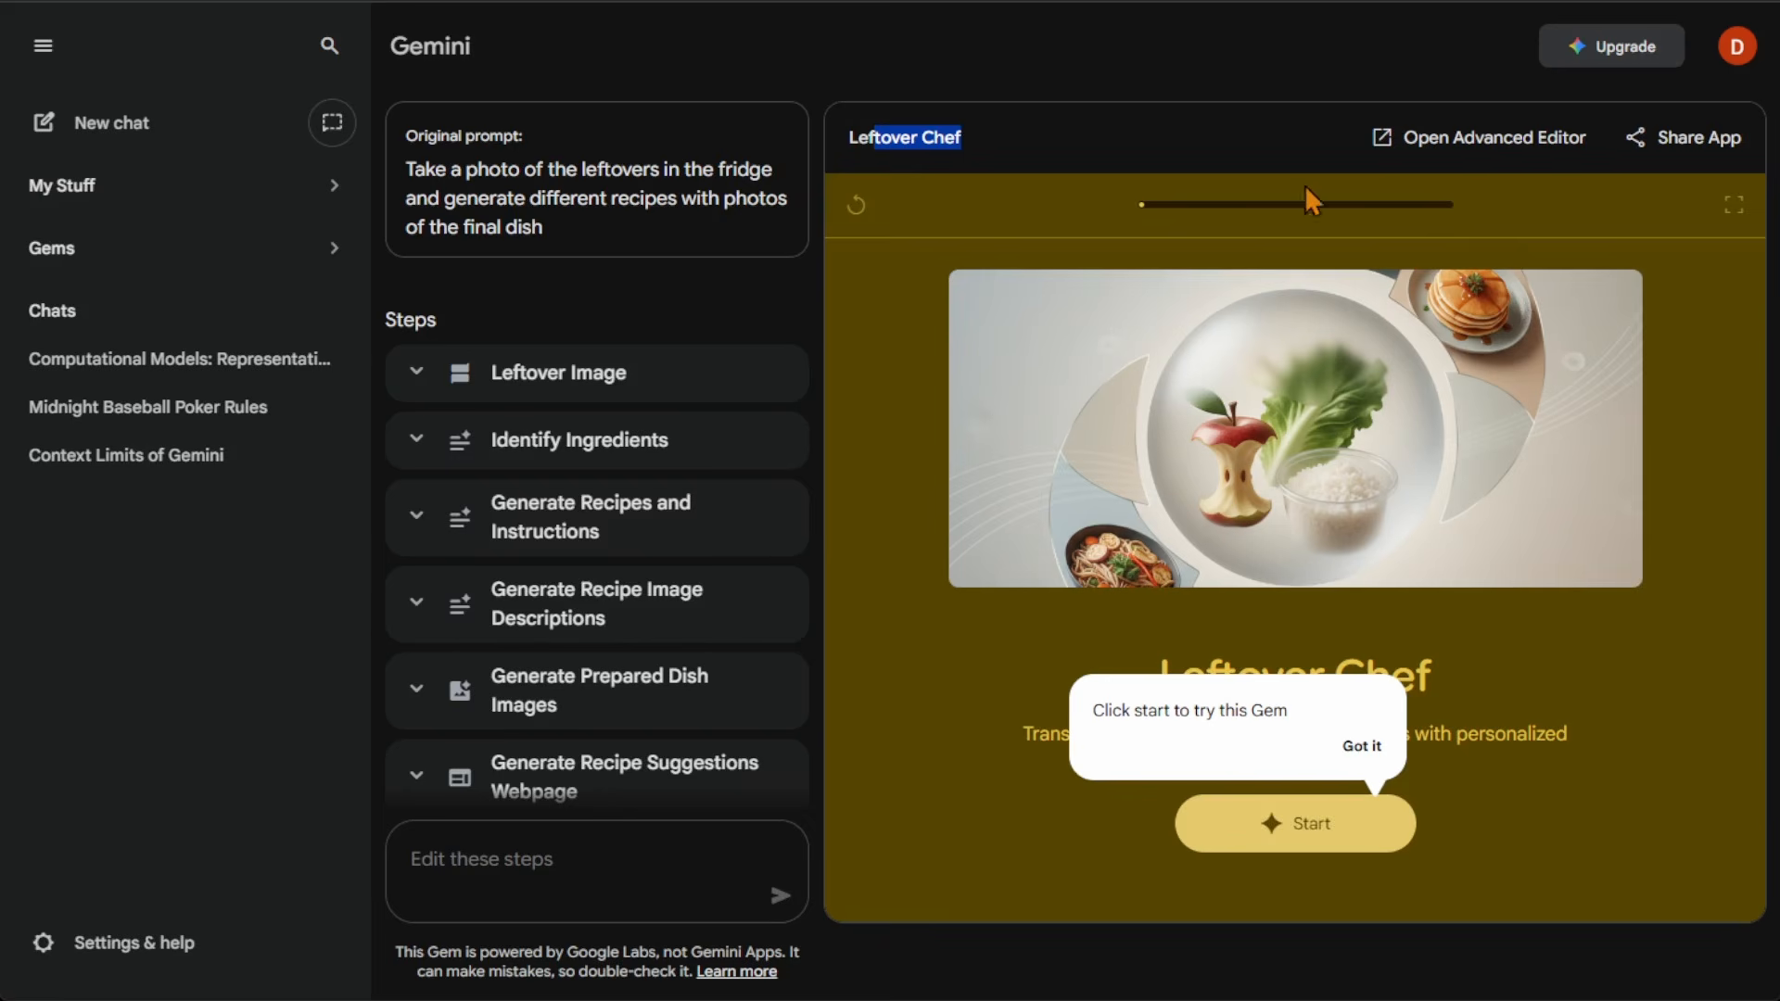
pyautogui.click(1187, 148)
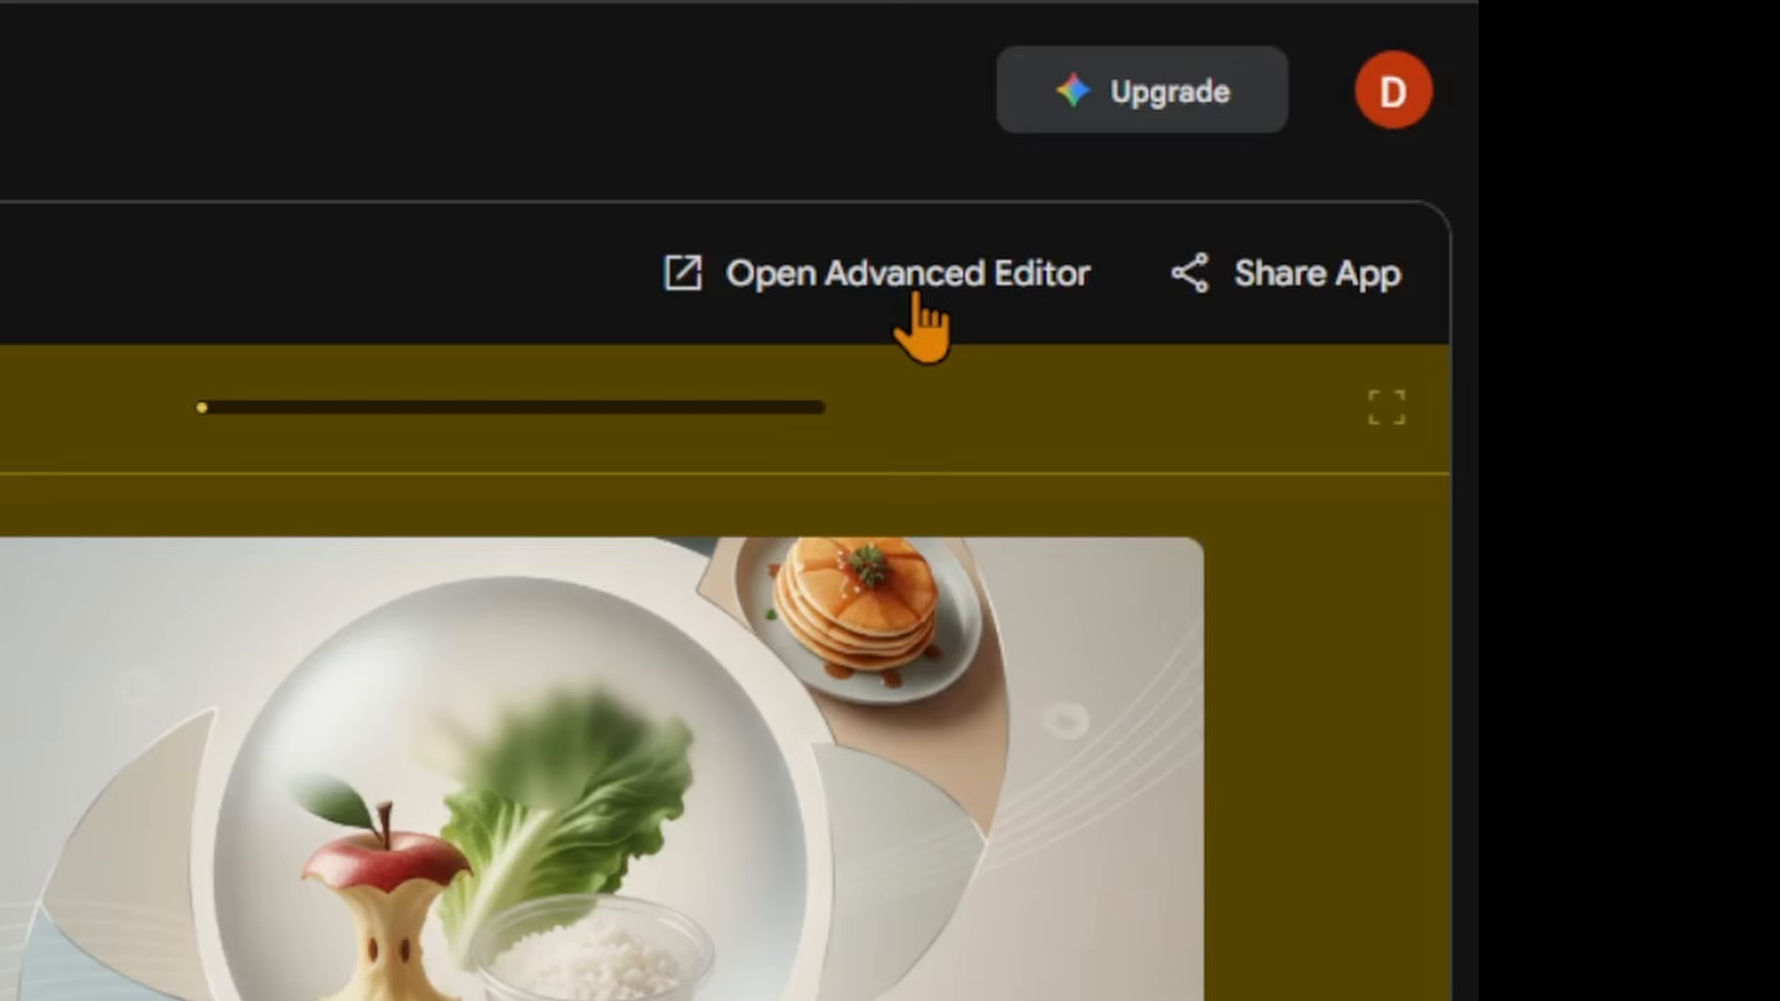
# - Open Leftover Chef in the advanced editor and inspect its connected workflow nodes and the step list in the console
pyautogui.click(917, 297)
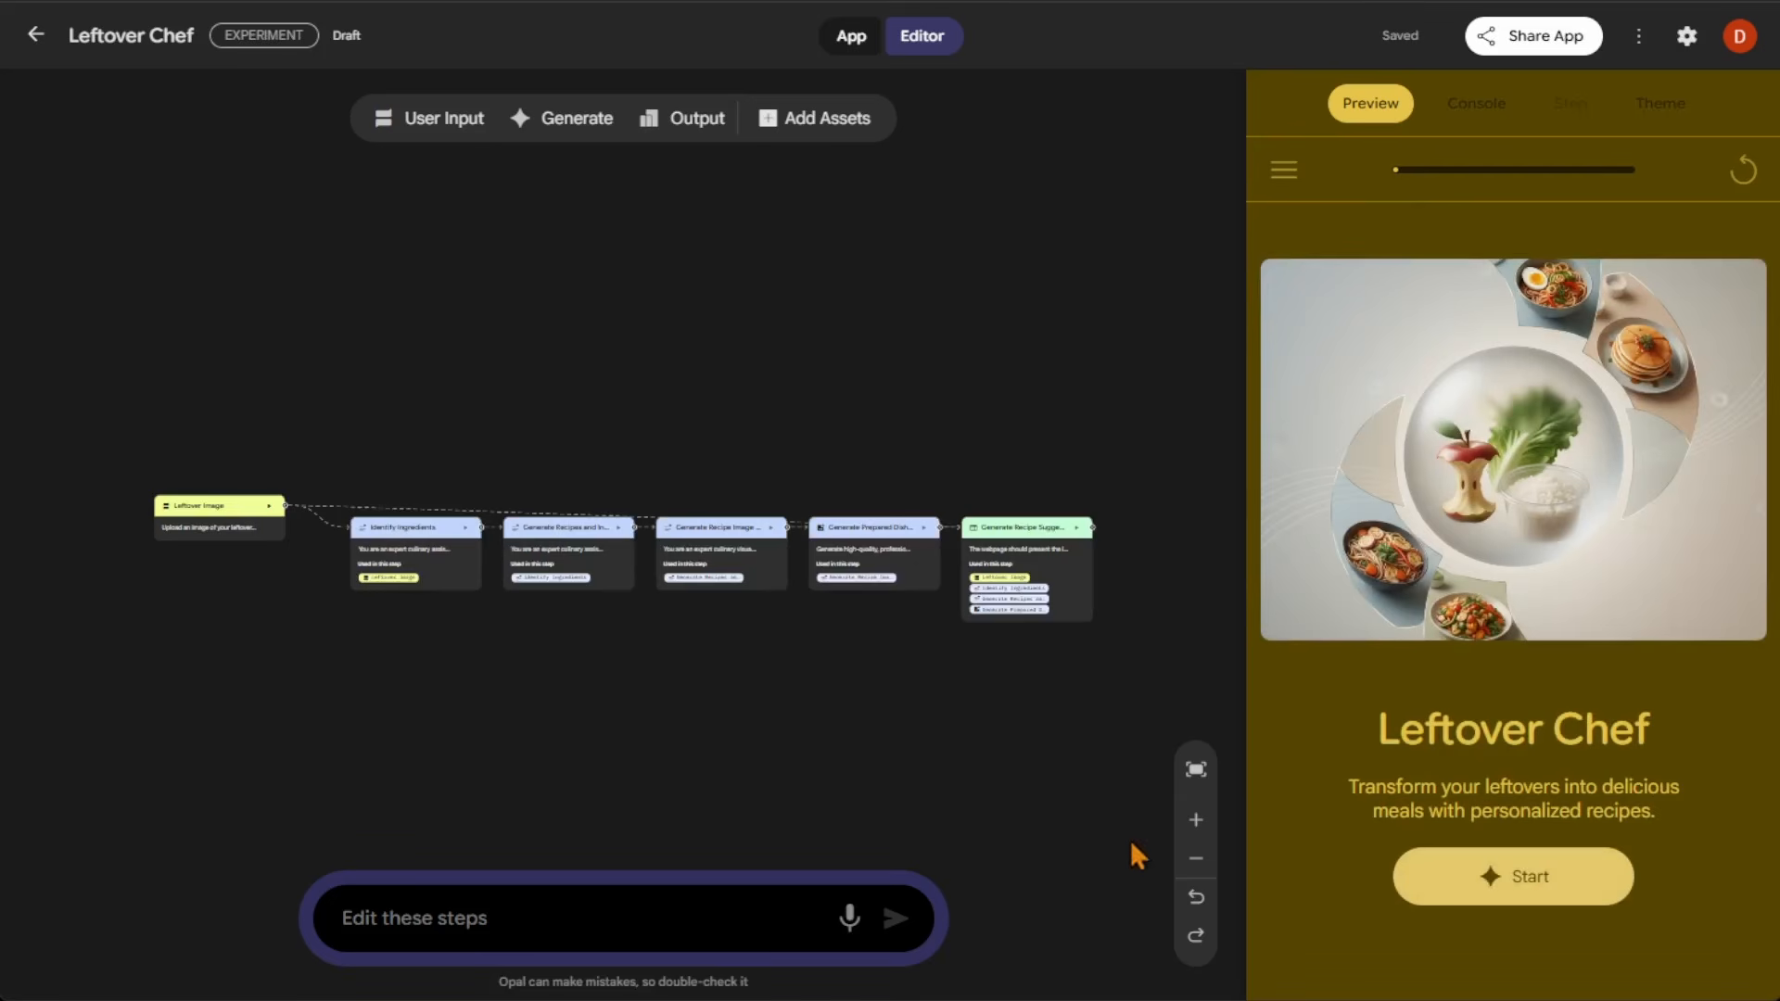
pyautogui.click(1204, 826)
pyautogui.click(1204, 825)
pyautogui.click(1204, 826)
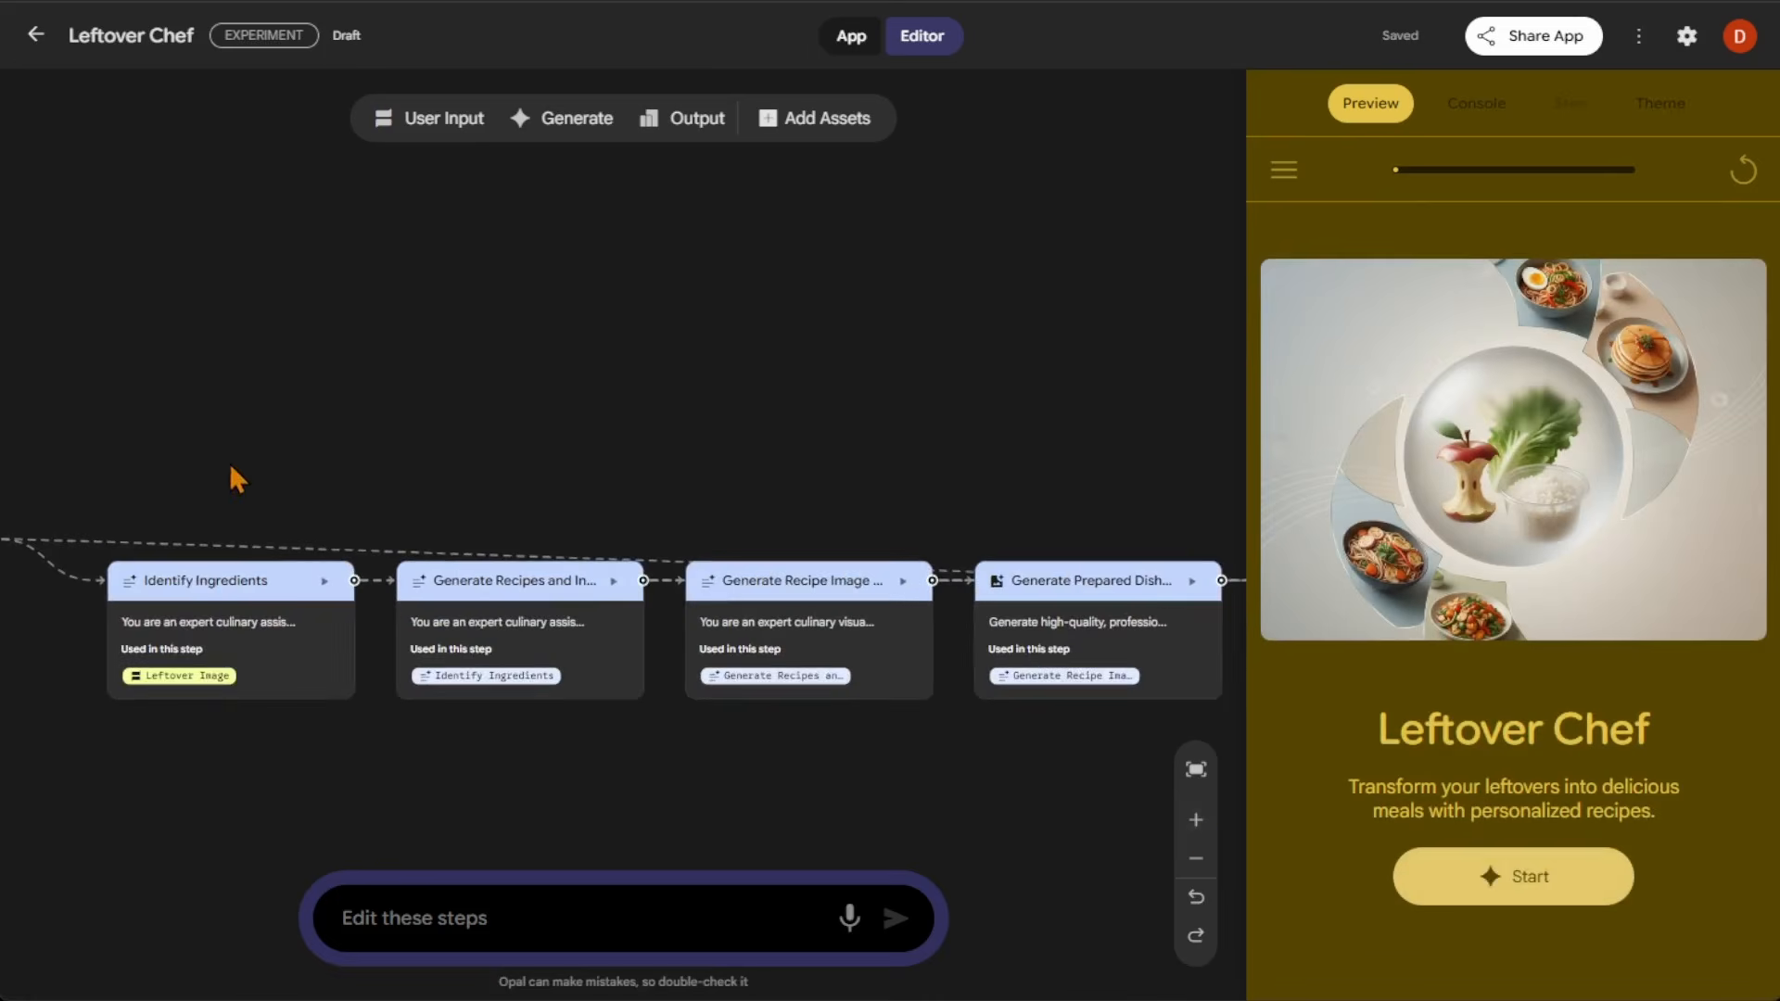
pyautogui.moveTo(232, 433); pyautogui.dragTo(654, 395)
pyautogui.click(1199, 823)
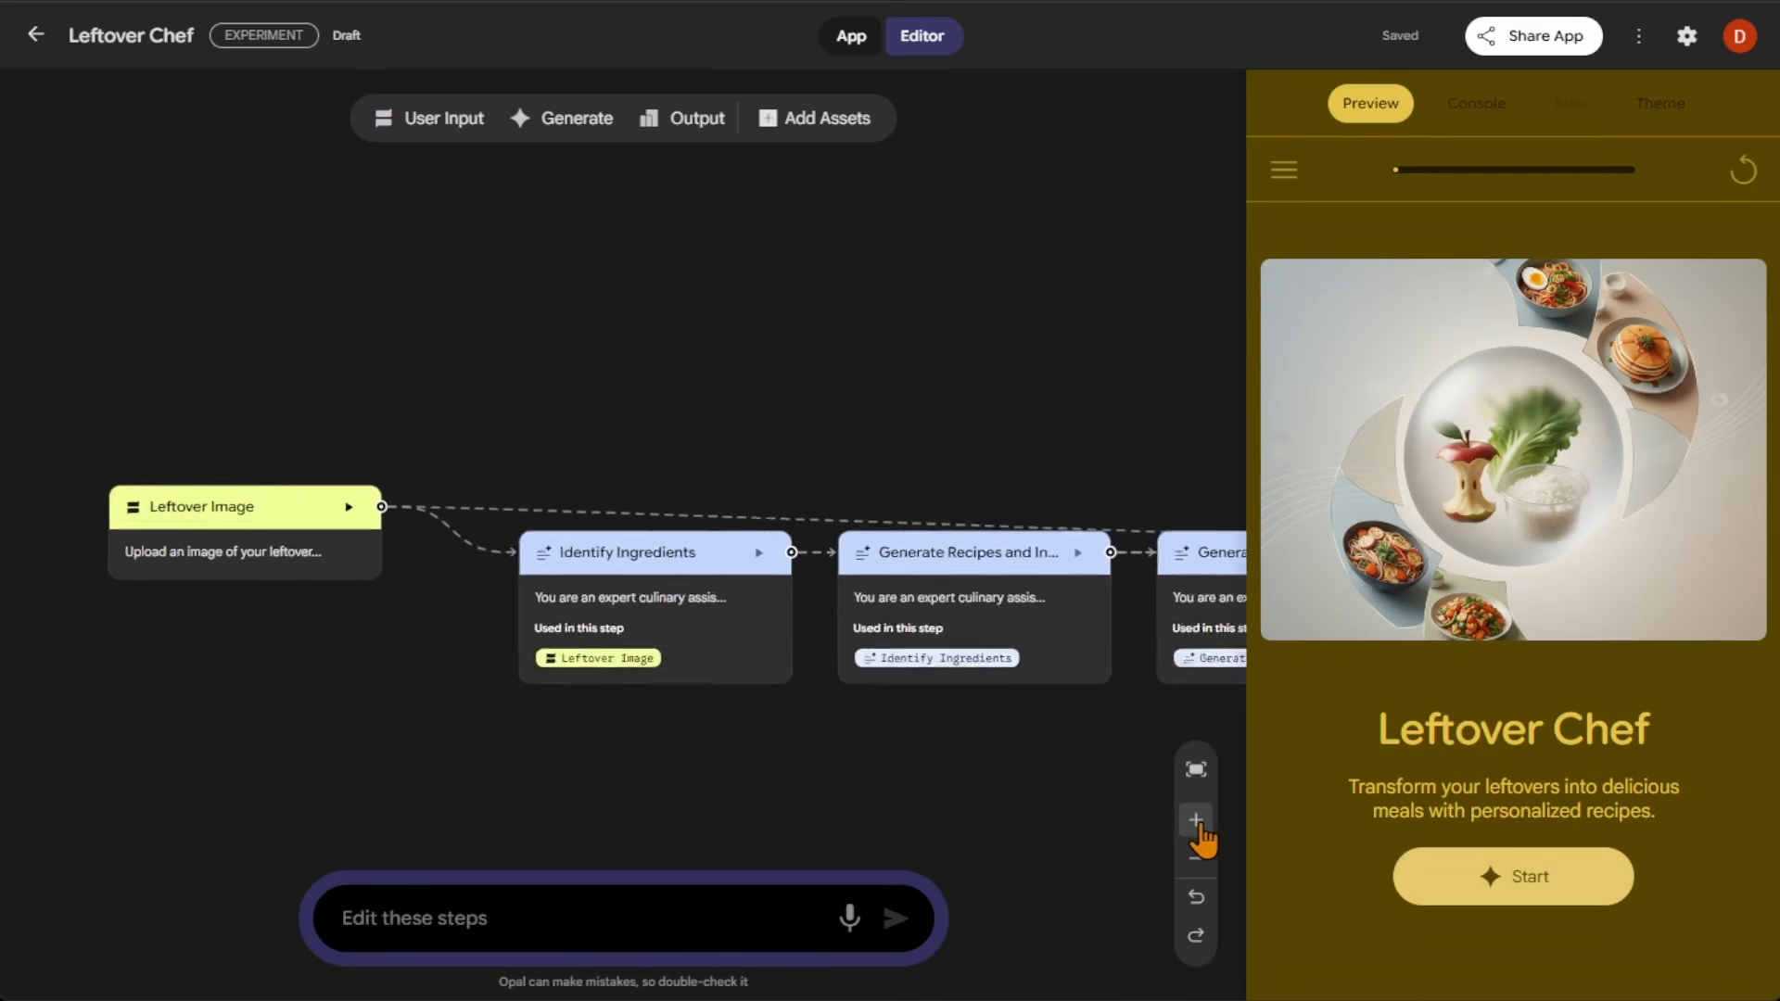
pyautogui.click(1198, 824)
pyautogui.moveTo(437, 358)
pyautogui.mouseDown()
pyautogui.moveTo(548, 330)
pyautogui.moveTo(436, 361)
pyautogui.mouseUp()
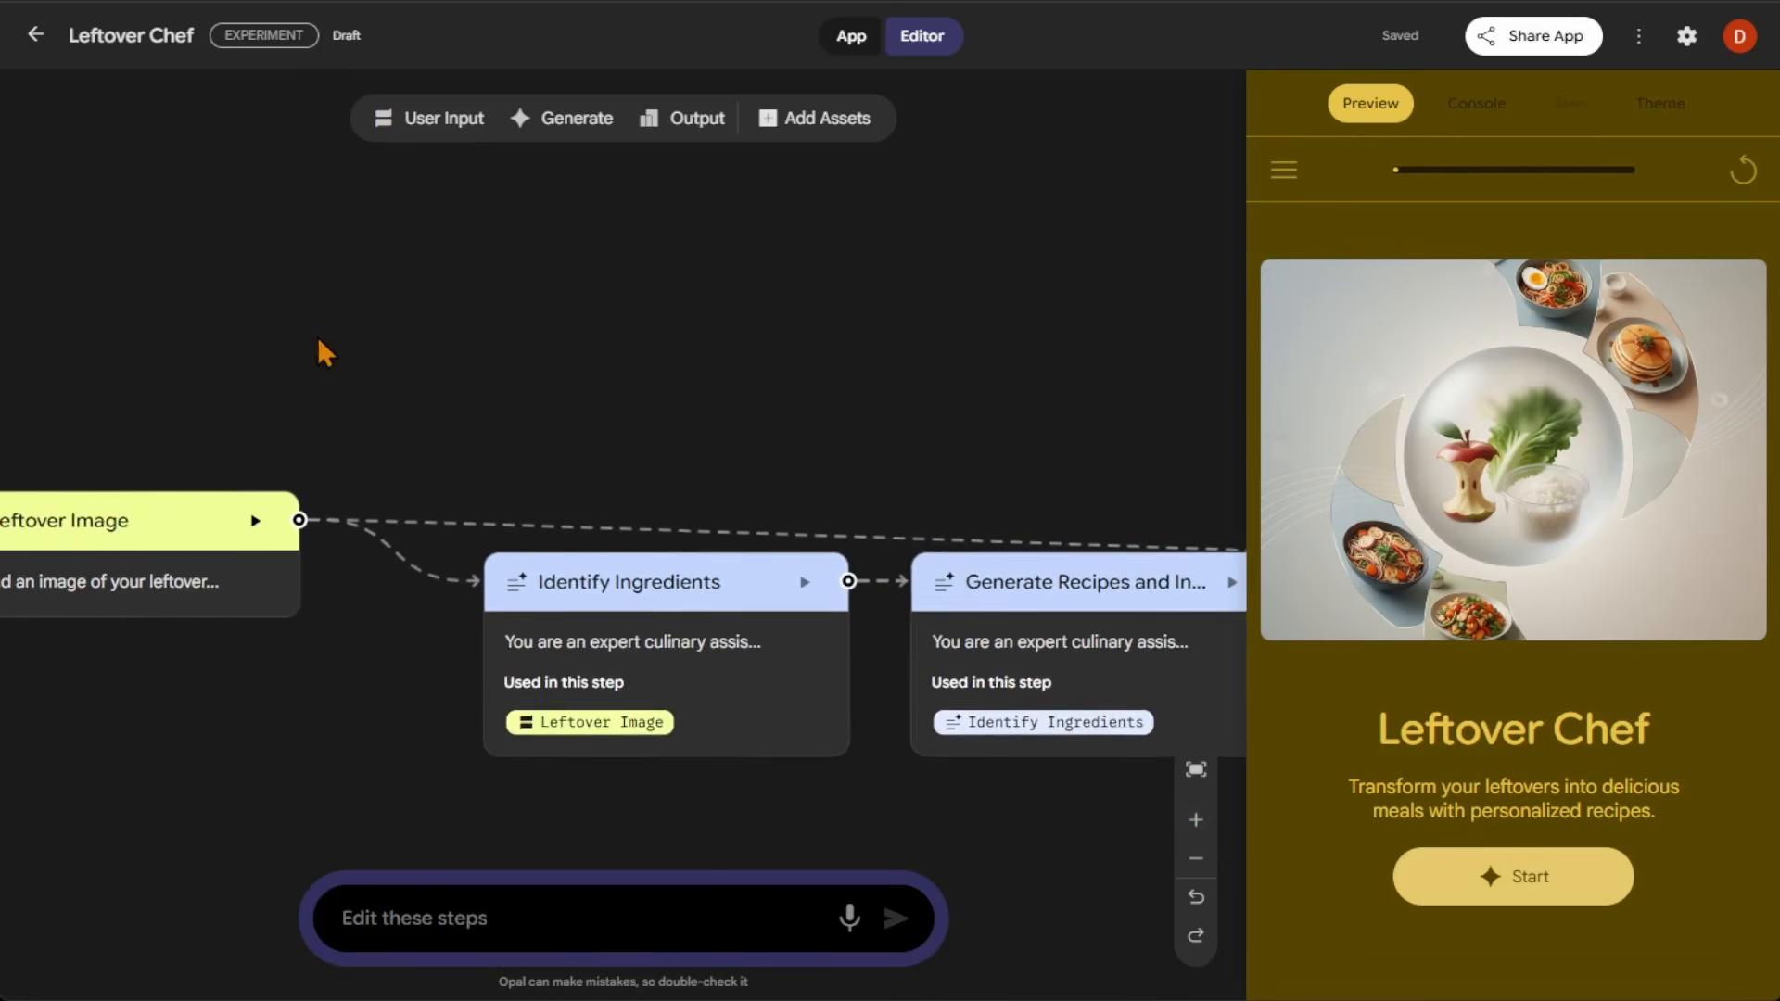
pyautogui.moveTo(318, 350); pyautogui.dragTo(498, 355)
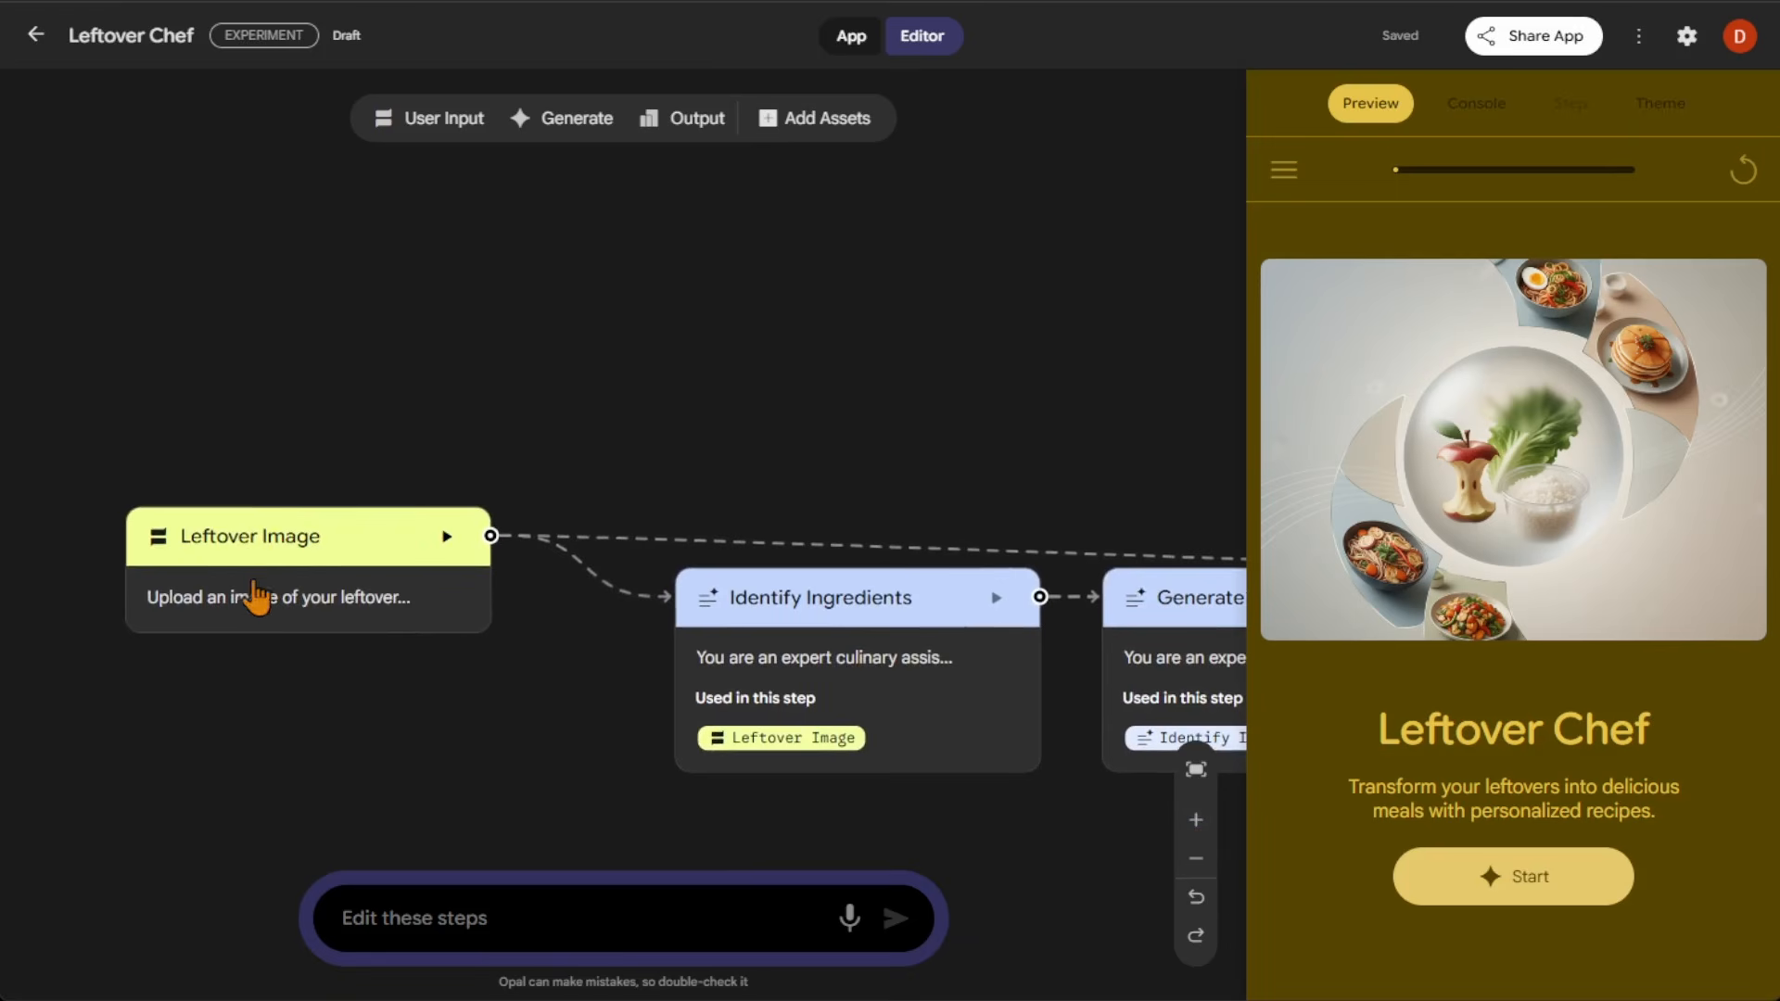
pyautogui.moveTo(784, 501); pyautogui.dragTo(636, 445)
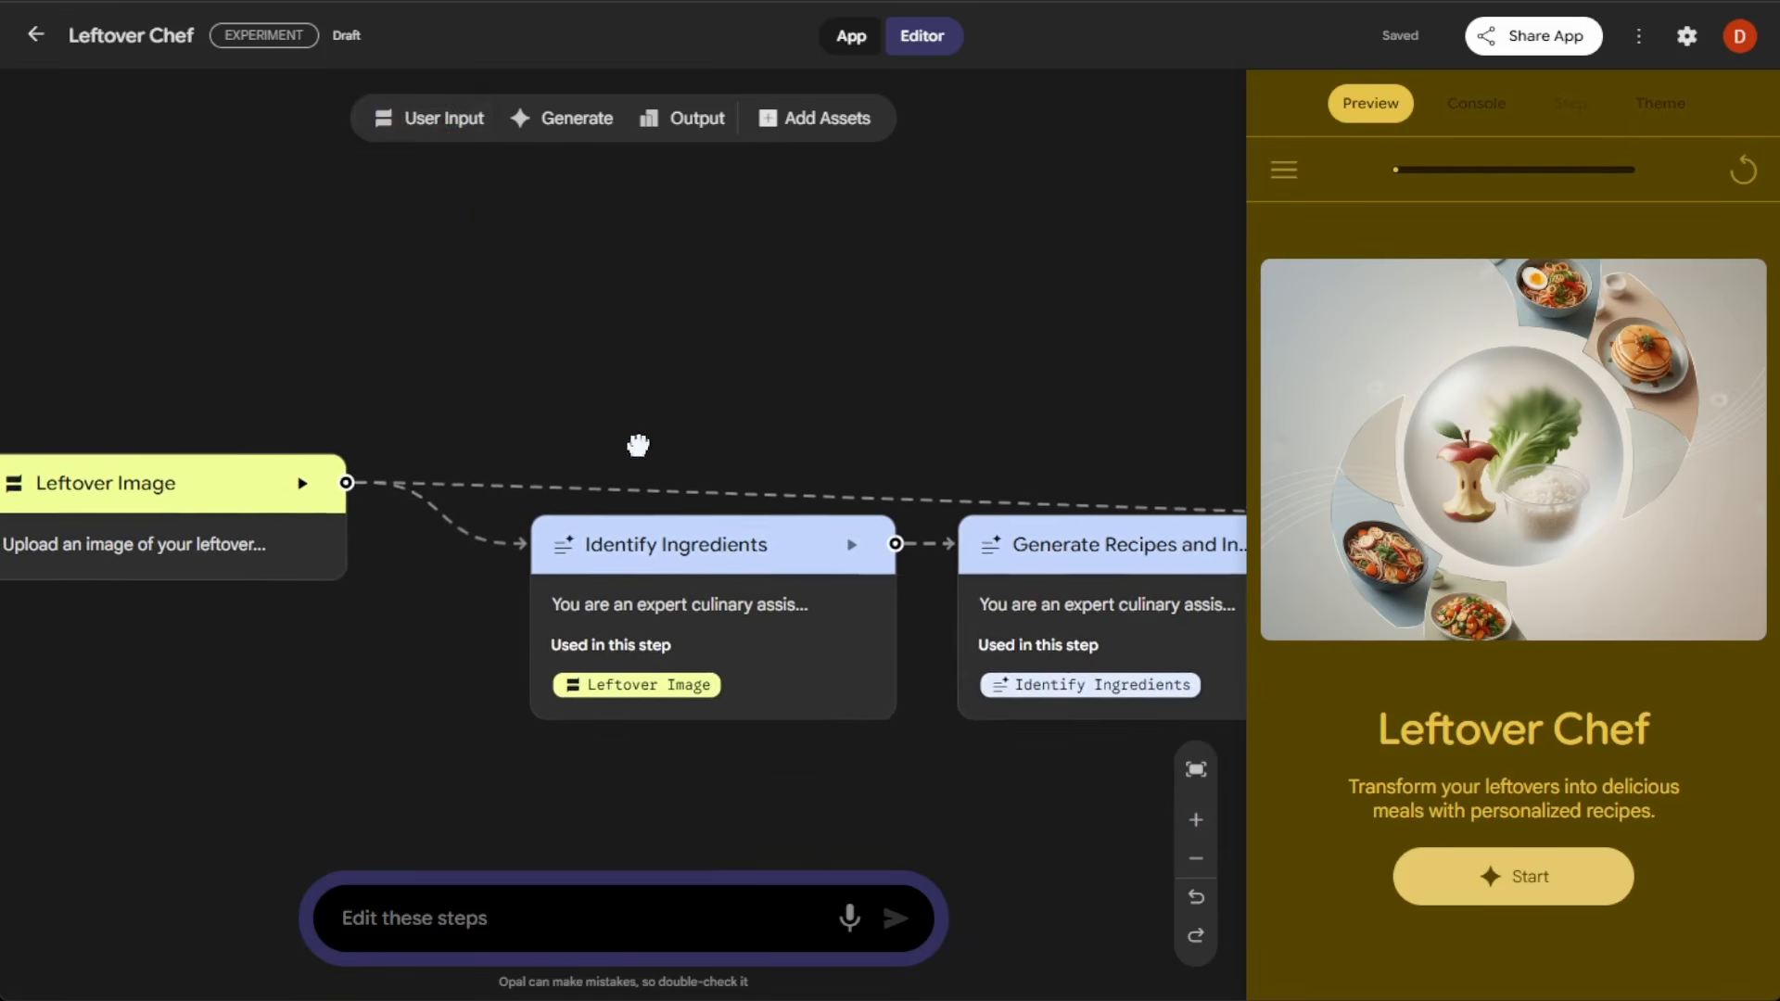
pyautogui.moveTo(835, 390); pyautogui.dragTo(544, 356)
pyautogui.click(1479, 104)
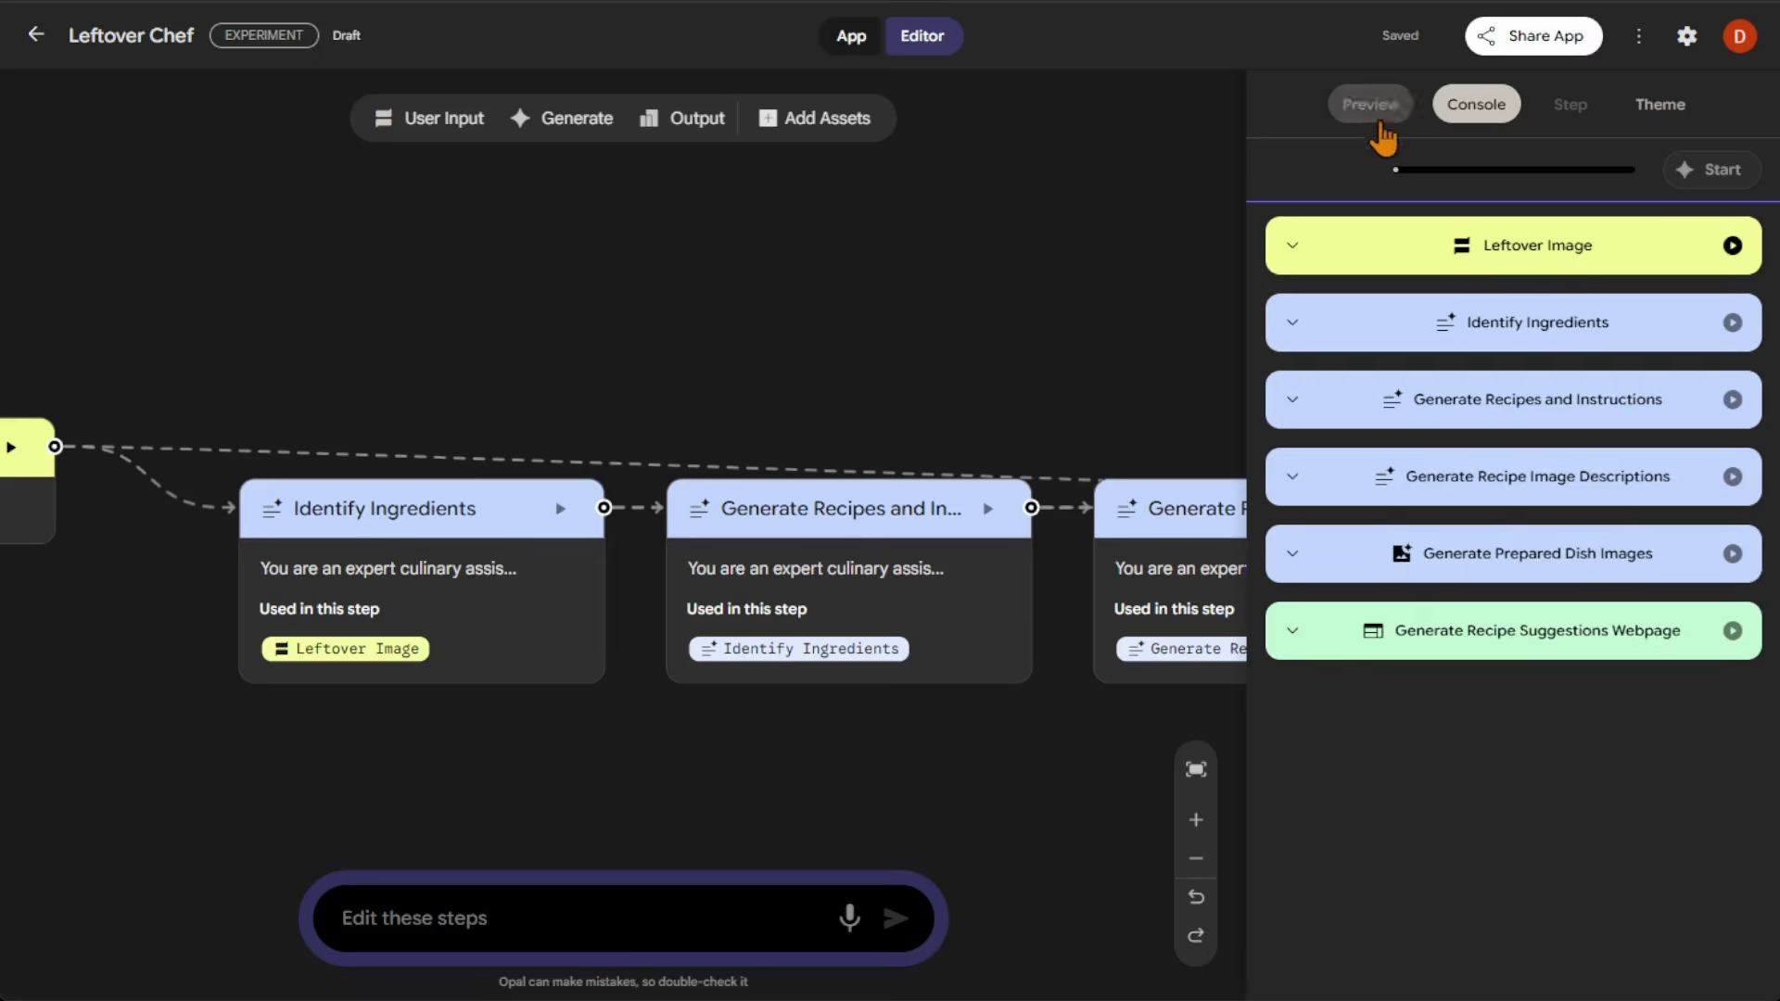
pyautogui.click(1376, 109)
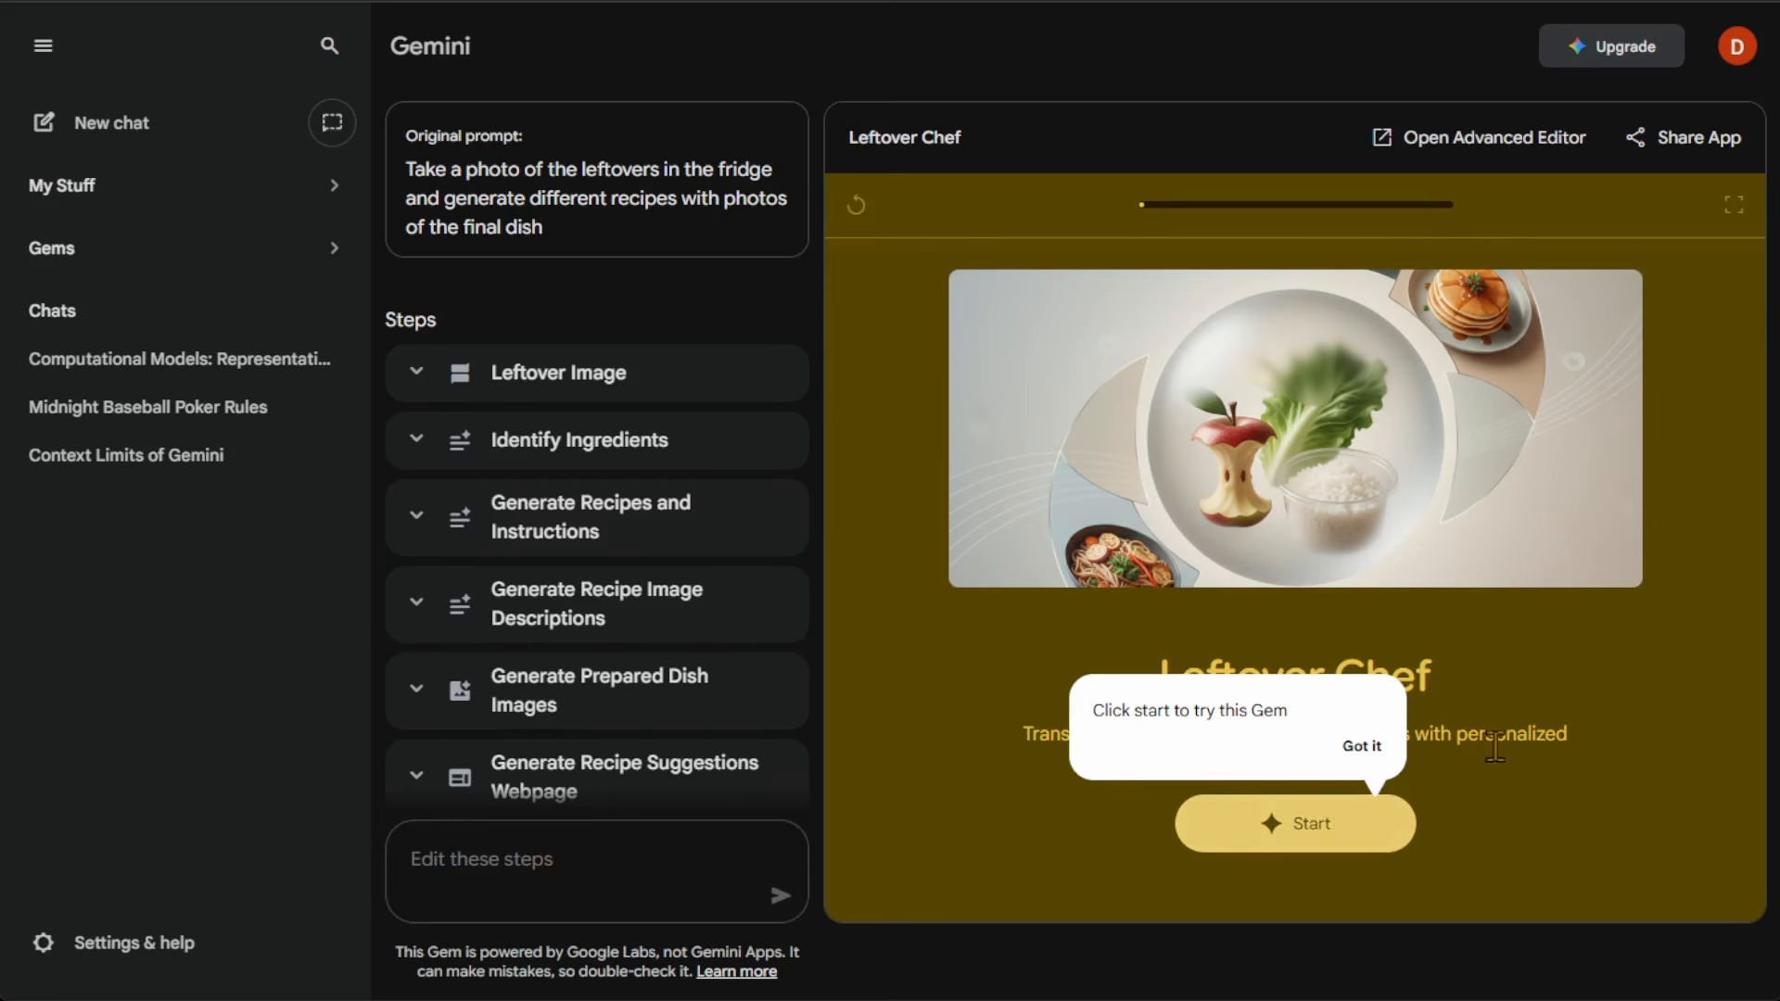
# - Dismiss the start hint and review the details of the Leftover Image, Identify Ingredients, and Generate Recipes and Instructions steps
pyautogui.click(1364, 748)
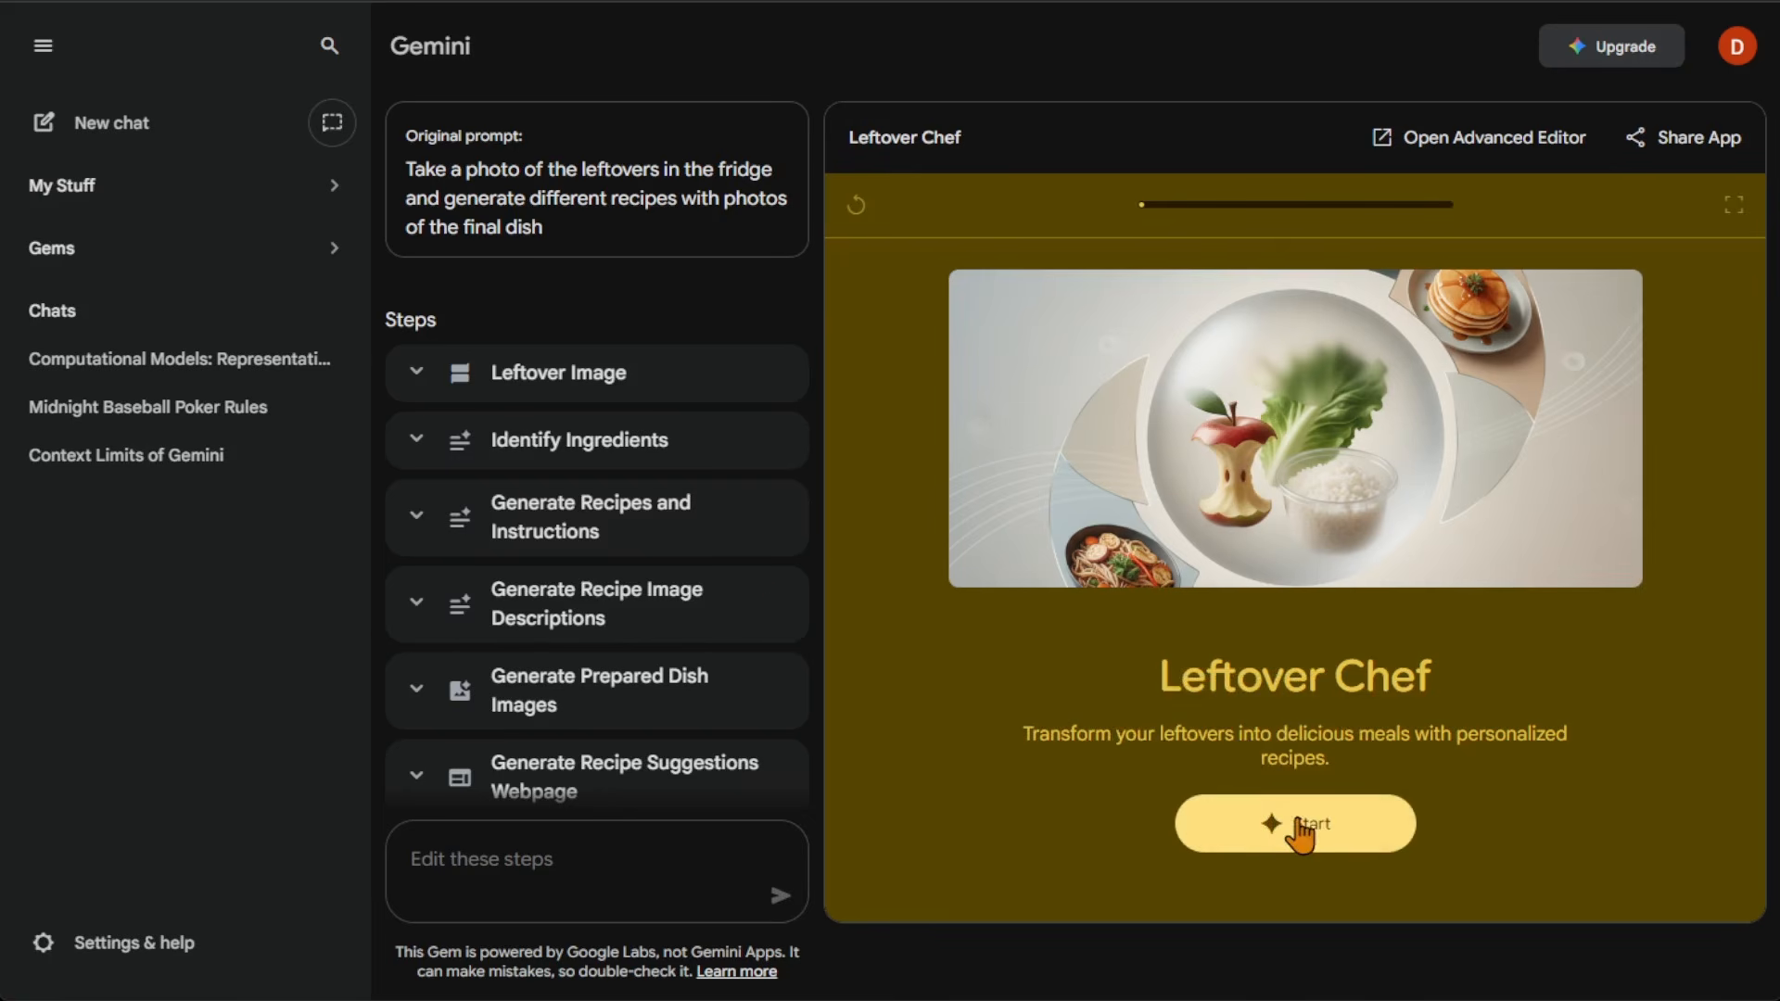
pyautogui.click(592, 390)
pyautogui.click(570, 537)
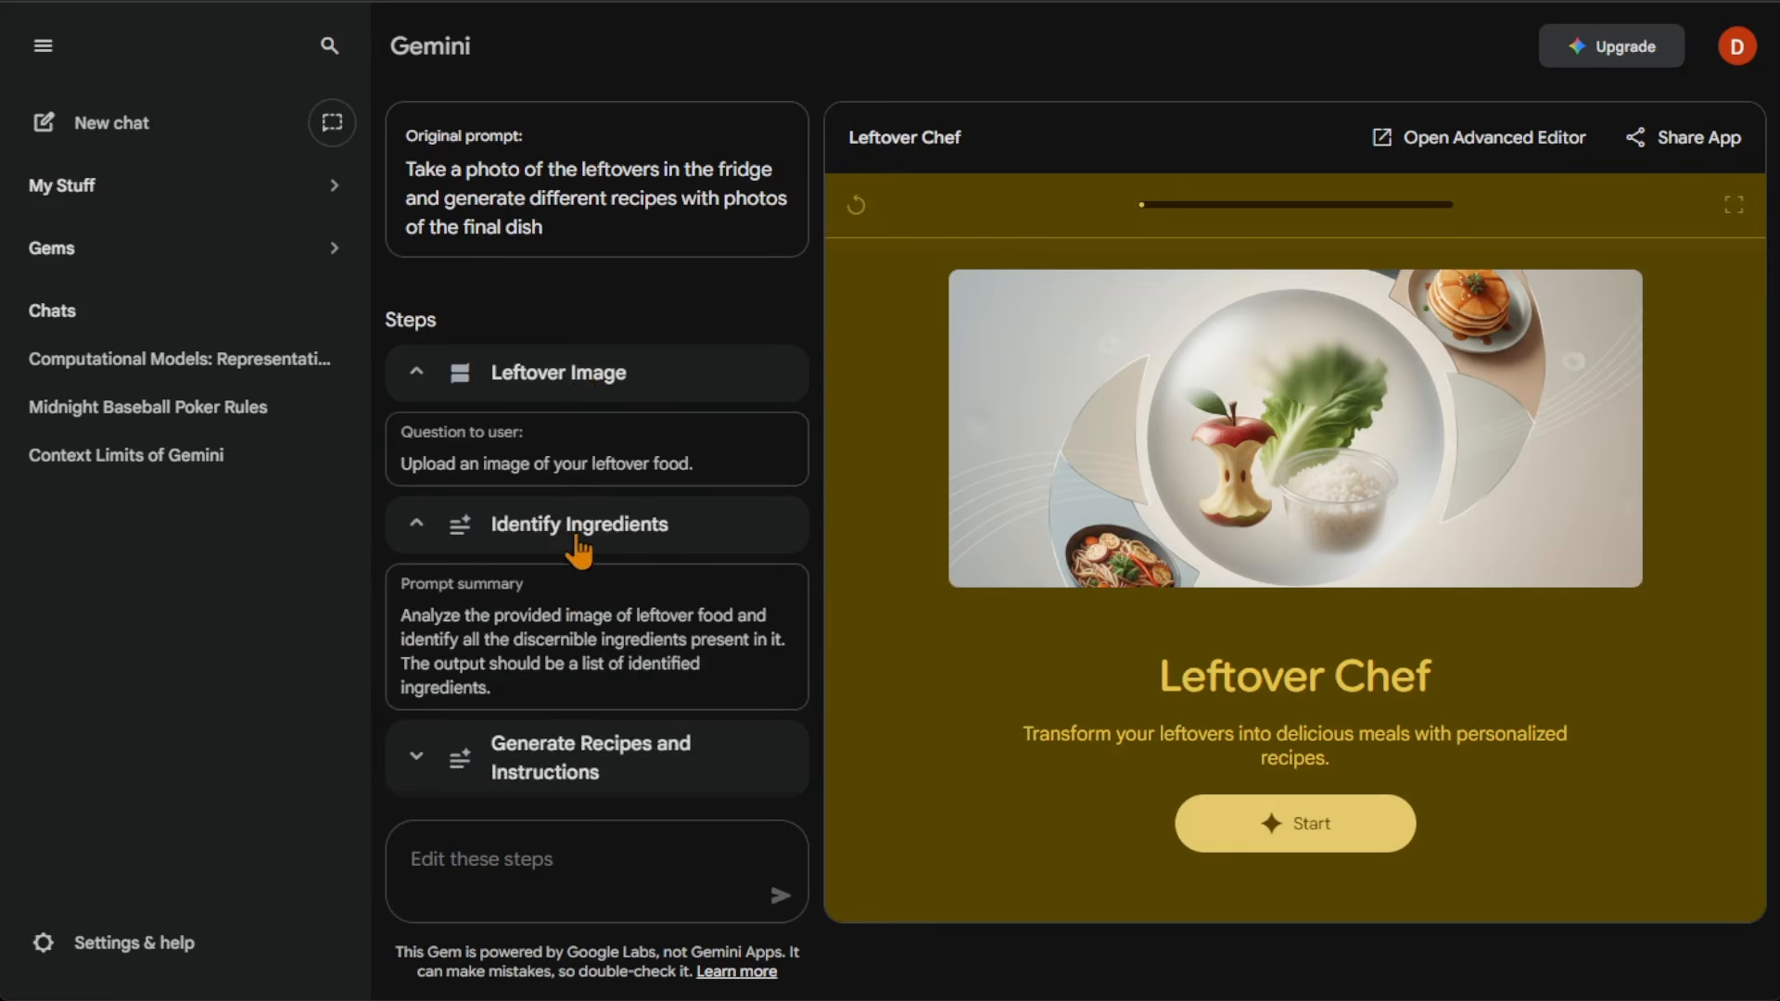
pyautogui.click(568, 753)
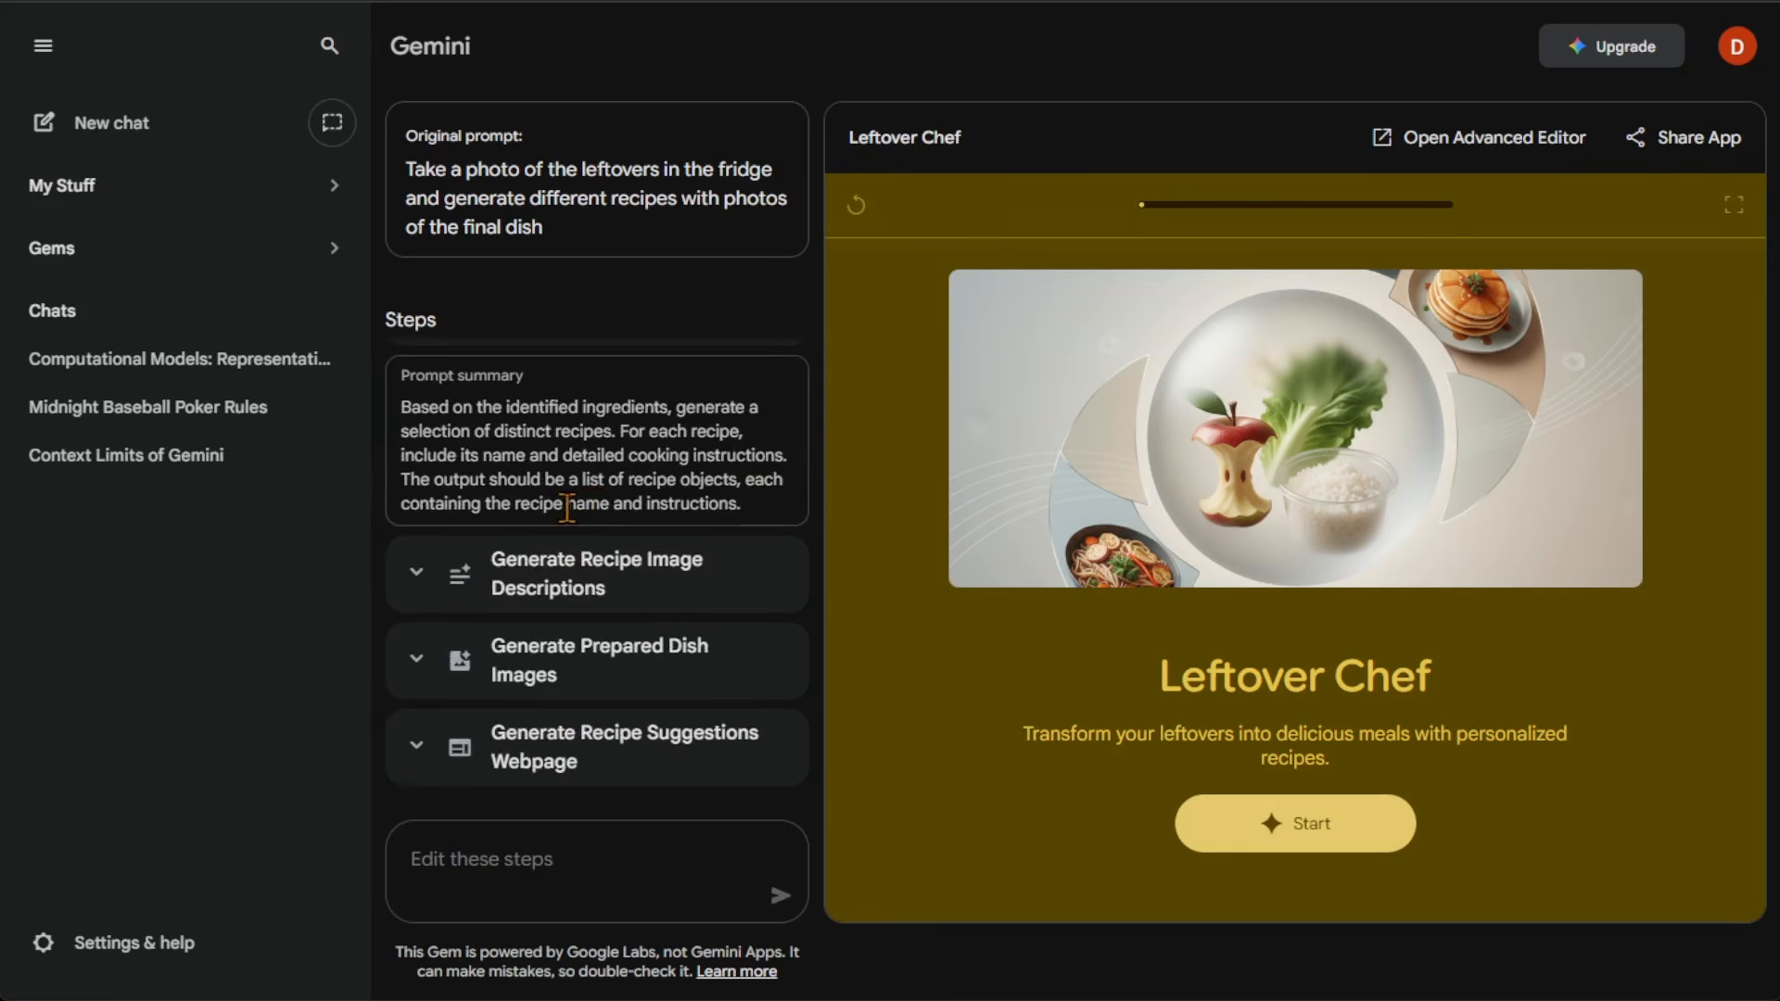
pyautogui.scroll(2, 570, 506)
pyautogui.click(584, 461)
pyautogui.scroll(2, 578, 459)
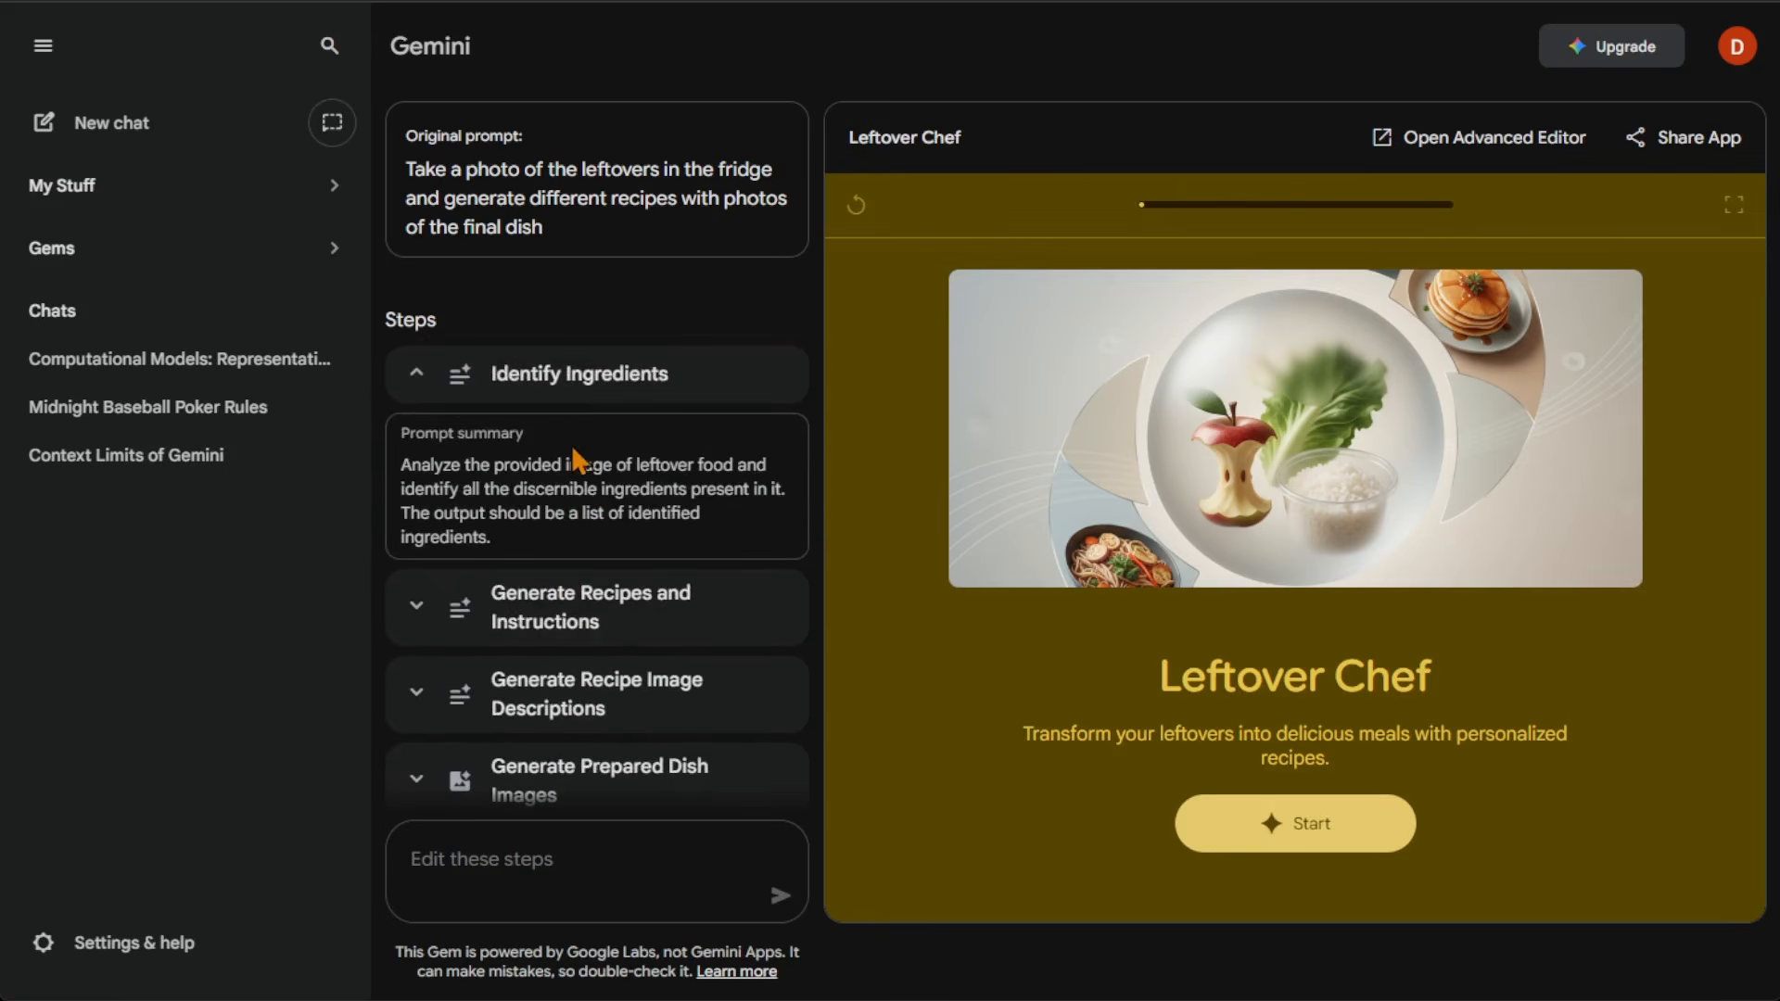
pyautogui.click(569, 382)
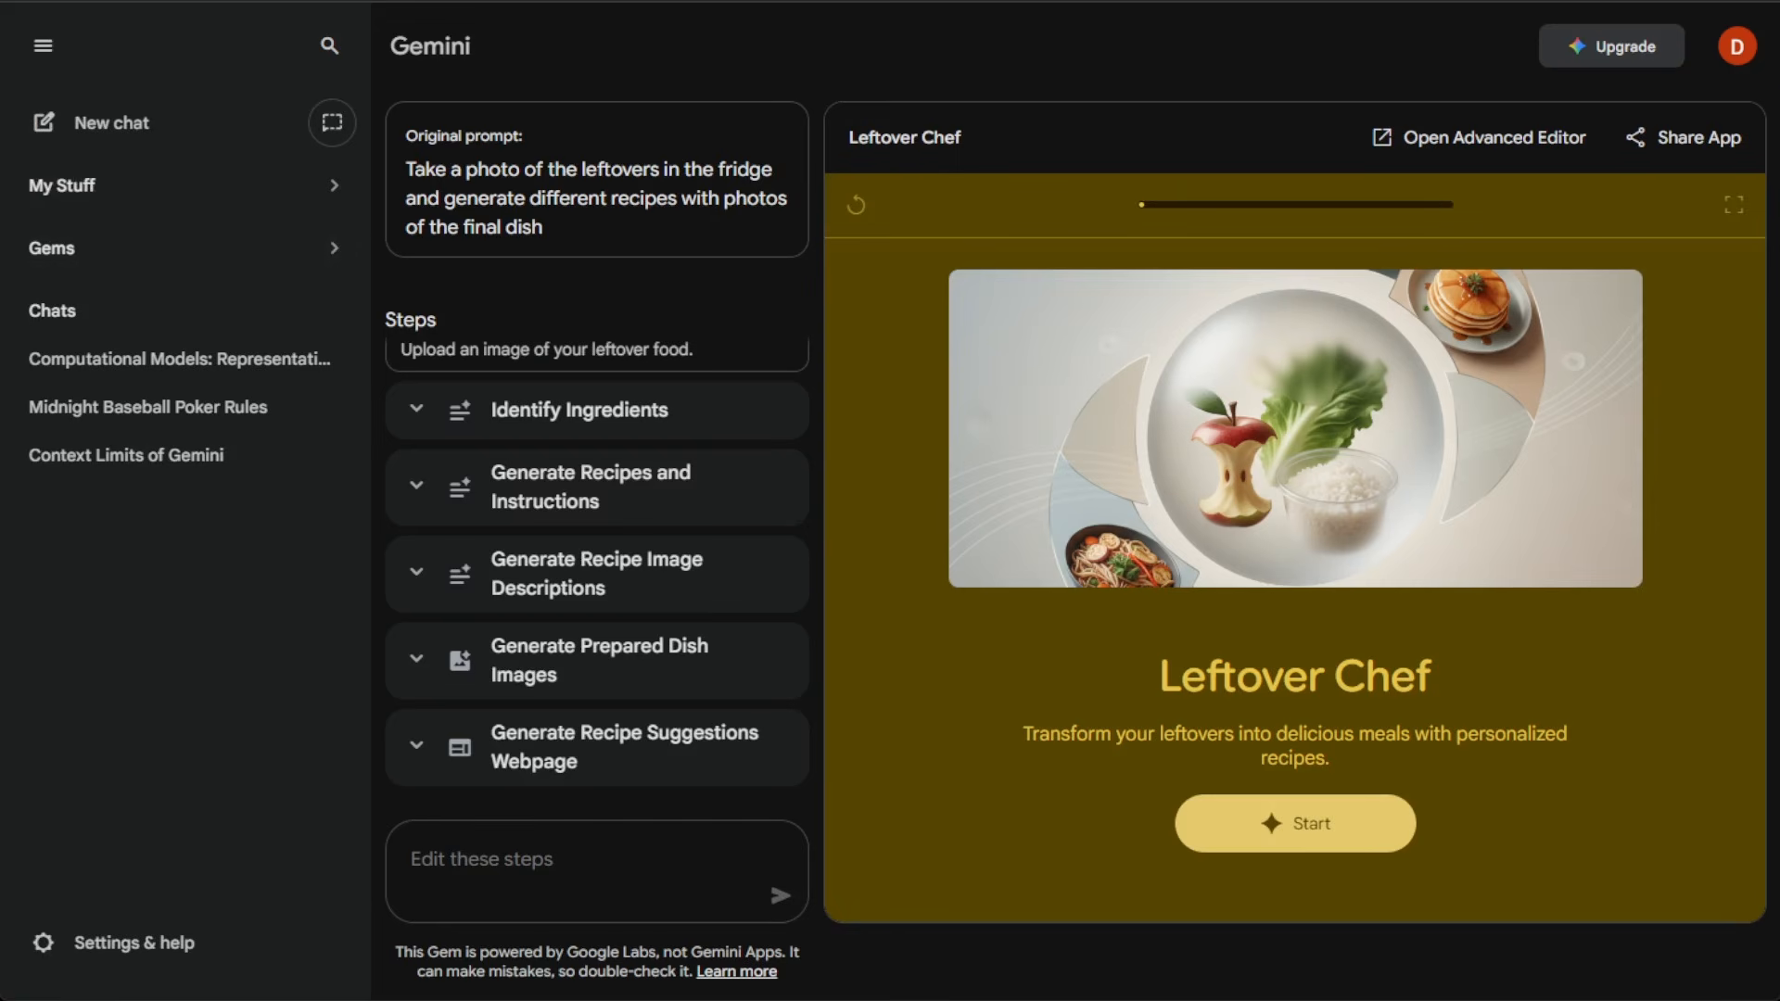
# - Go back to the Gems page listing the Labs and personal Gems
pyautogui.click(107, 264)
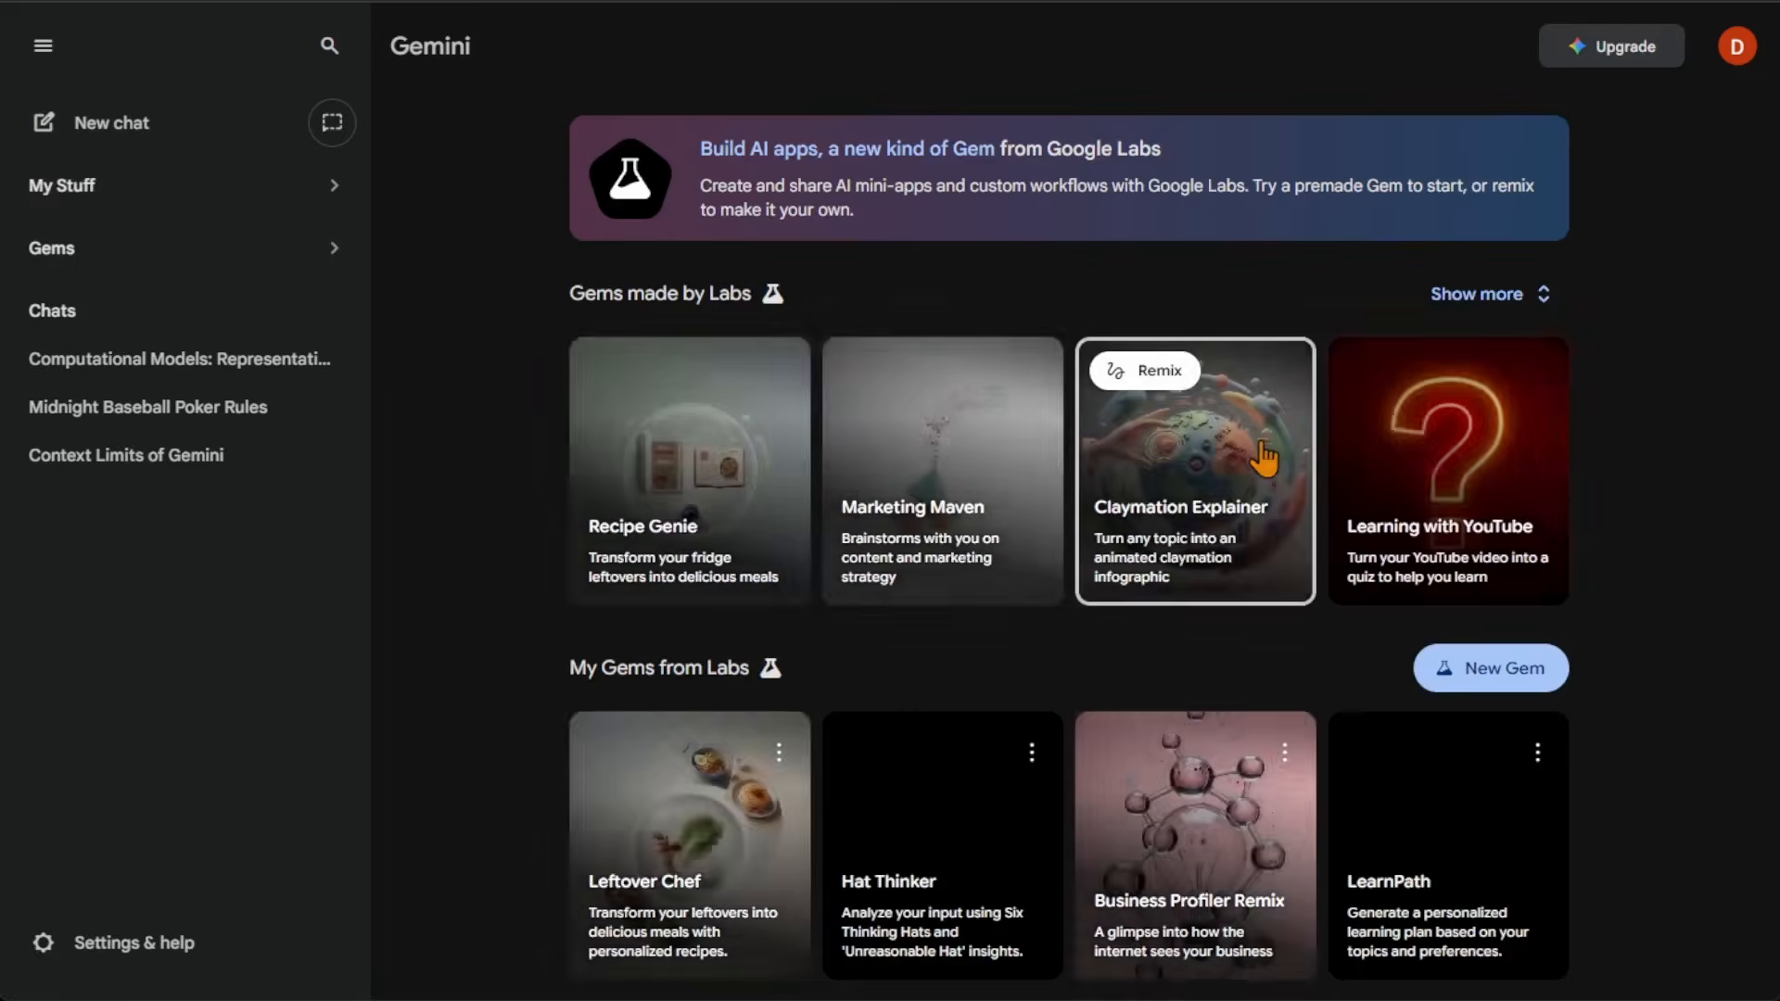
# - Leave the Gems page for a new chat and check which attachment sources its prompt box offers
pyautogui.scroll(-4, 604, 473)
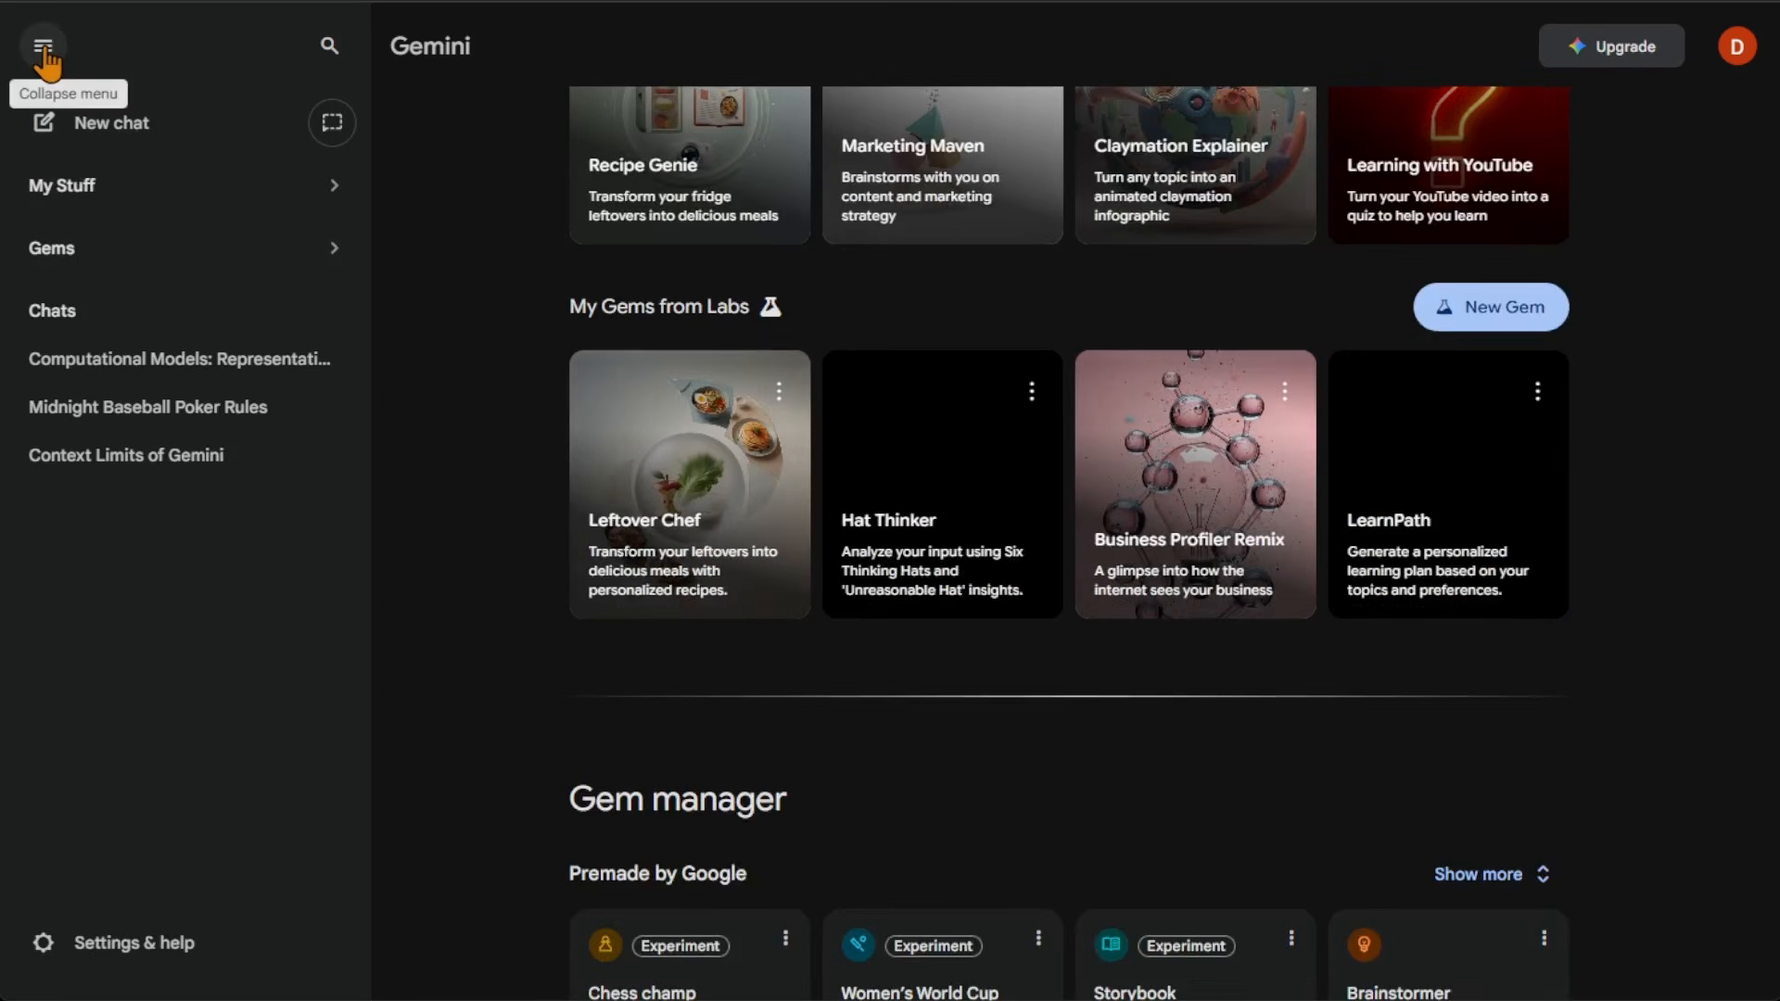
pyautogui.click(165, 139)
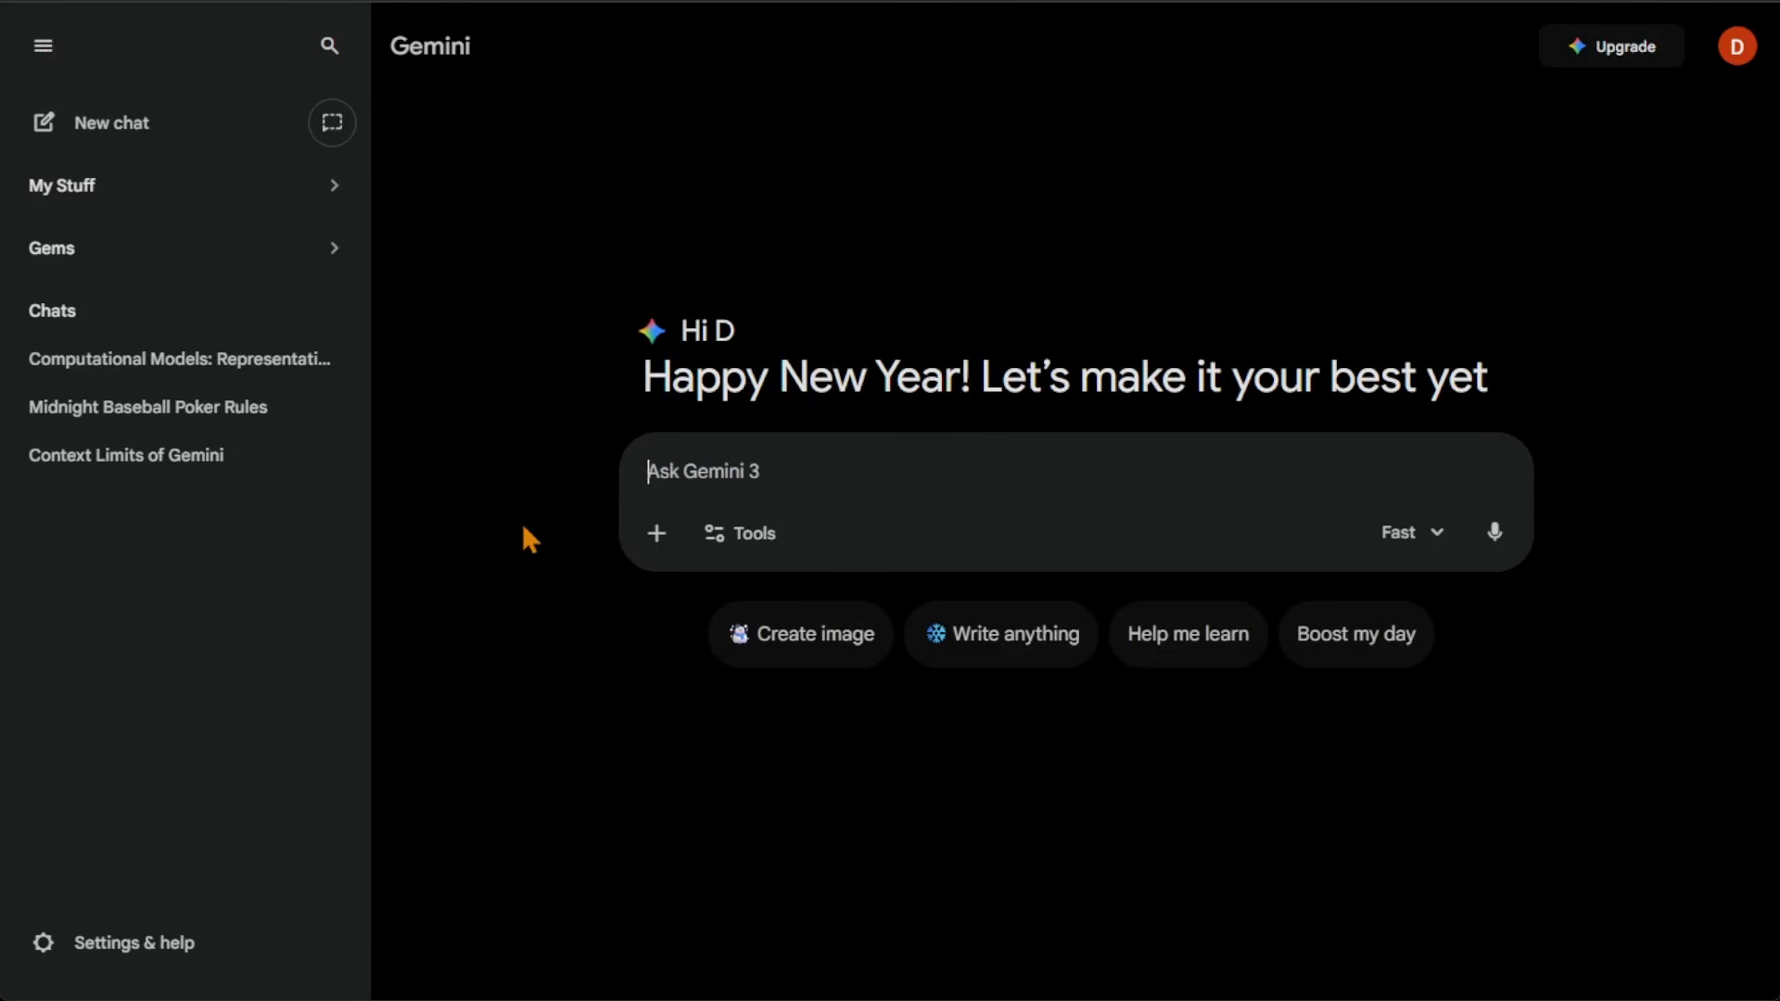
pyautogui.click(658, 536)
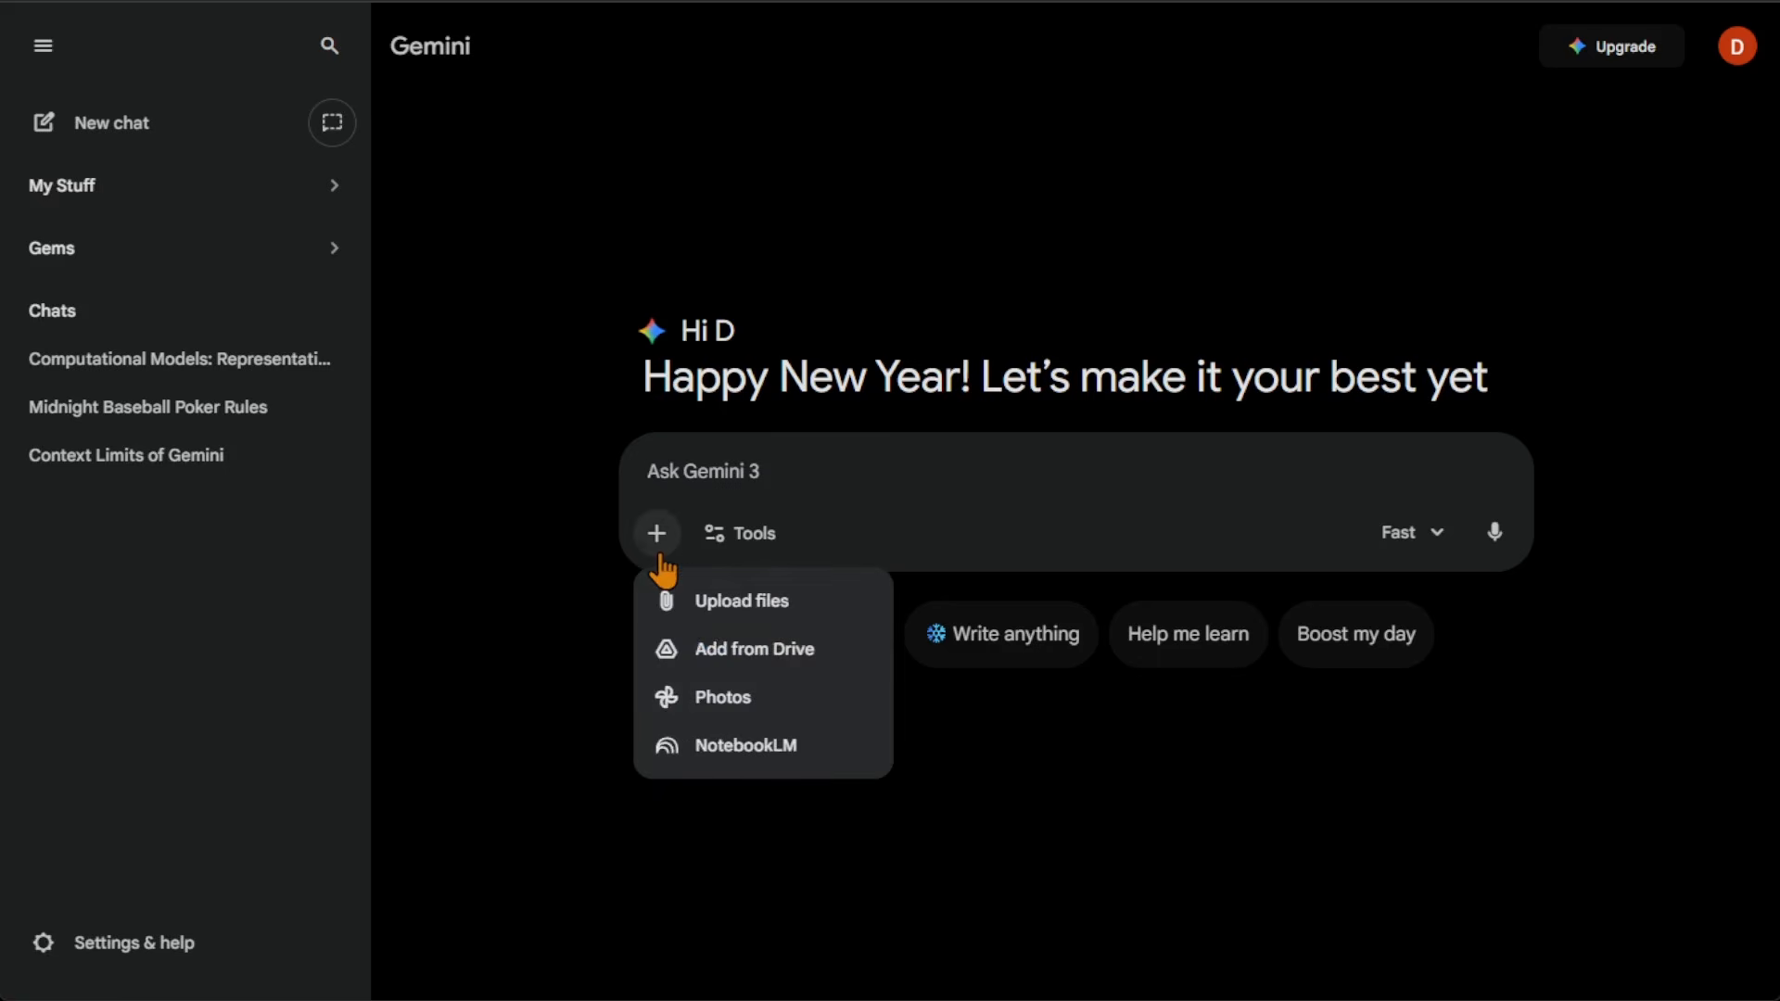
pyautogui.click(659, 536)
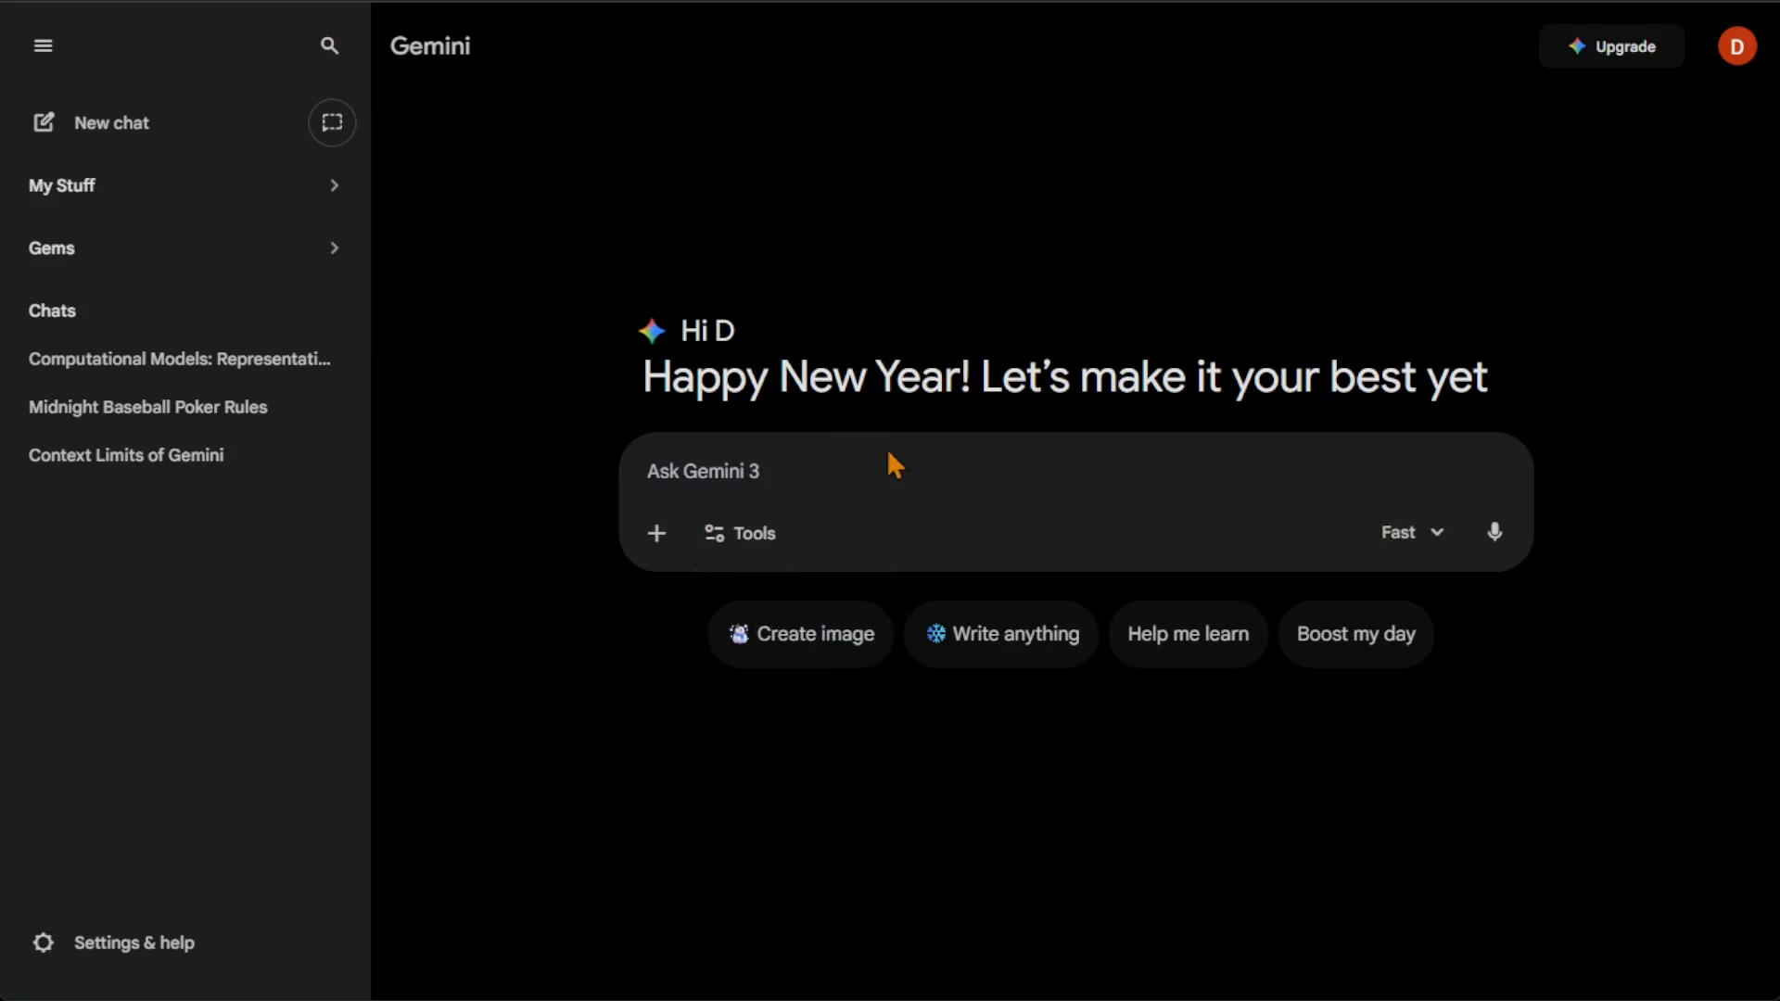
# - Return to the Gems page, collapse the sidebar, and start a new Gem under My Gems in the Gem manager
pyautogui.click(123, 247)
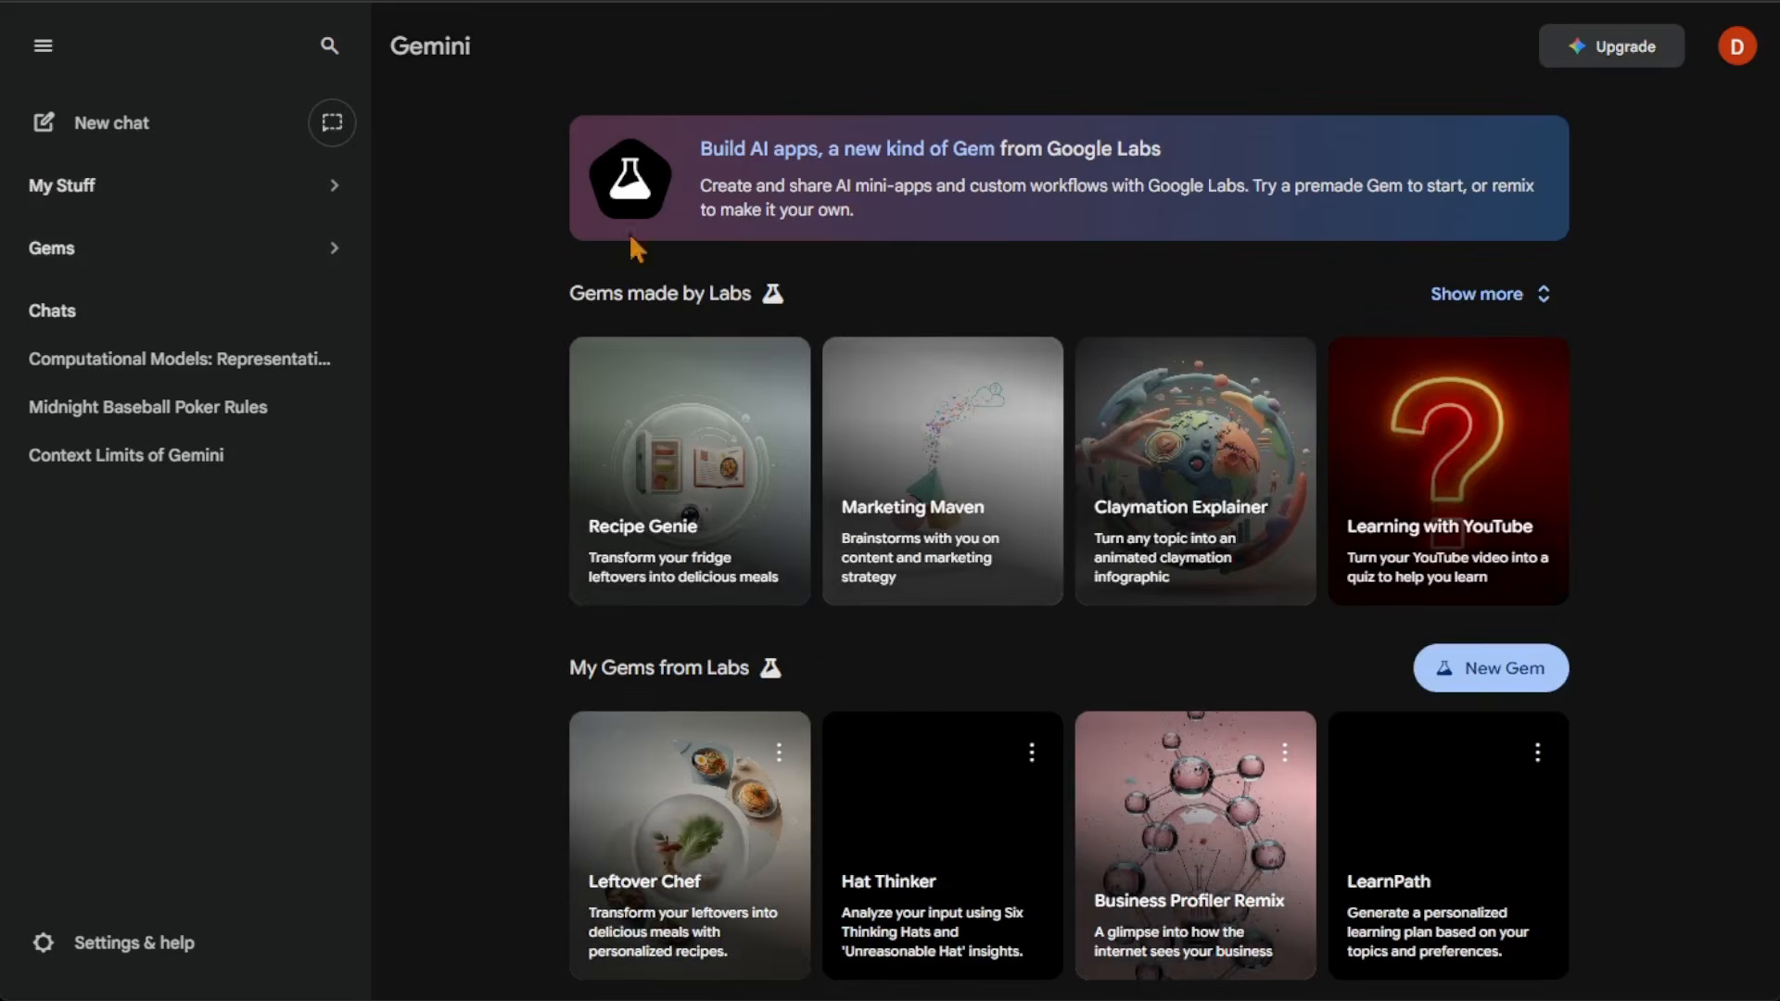
pyautogui.click(43, 46)
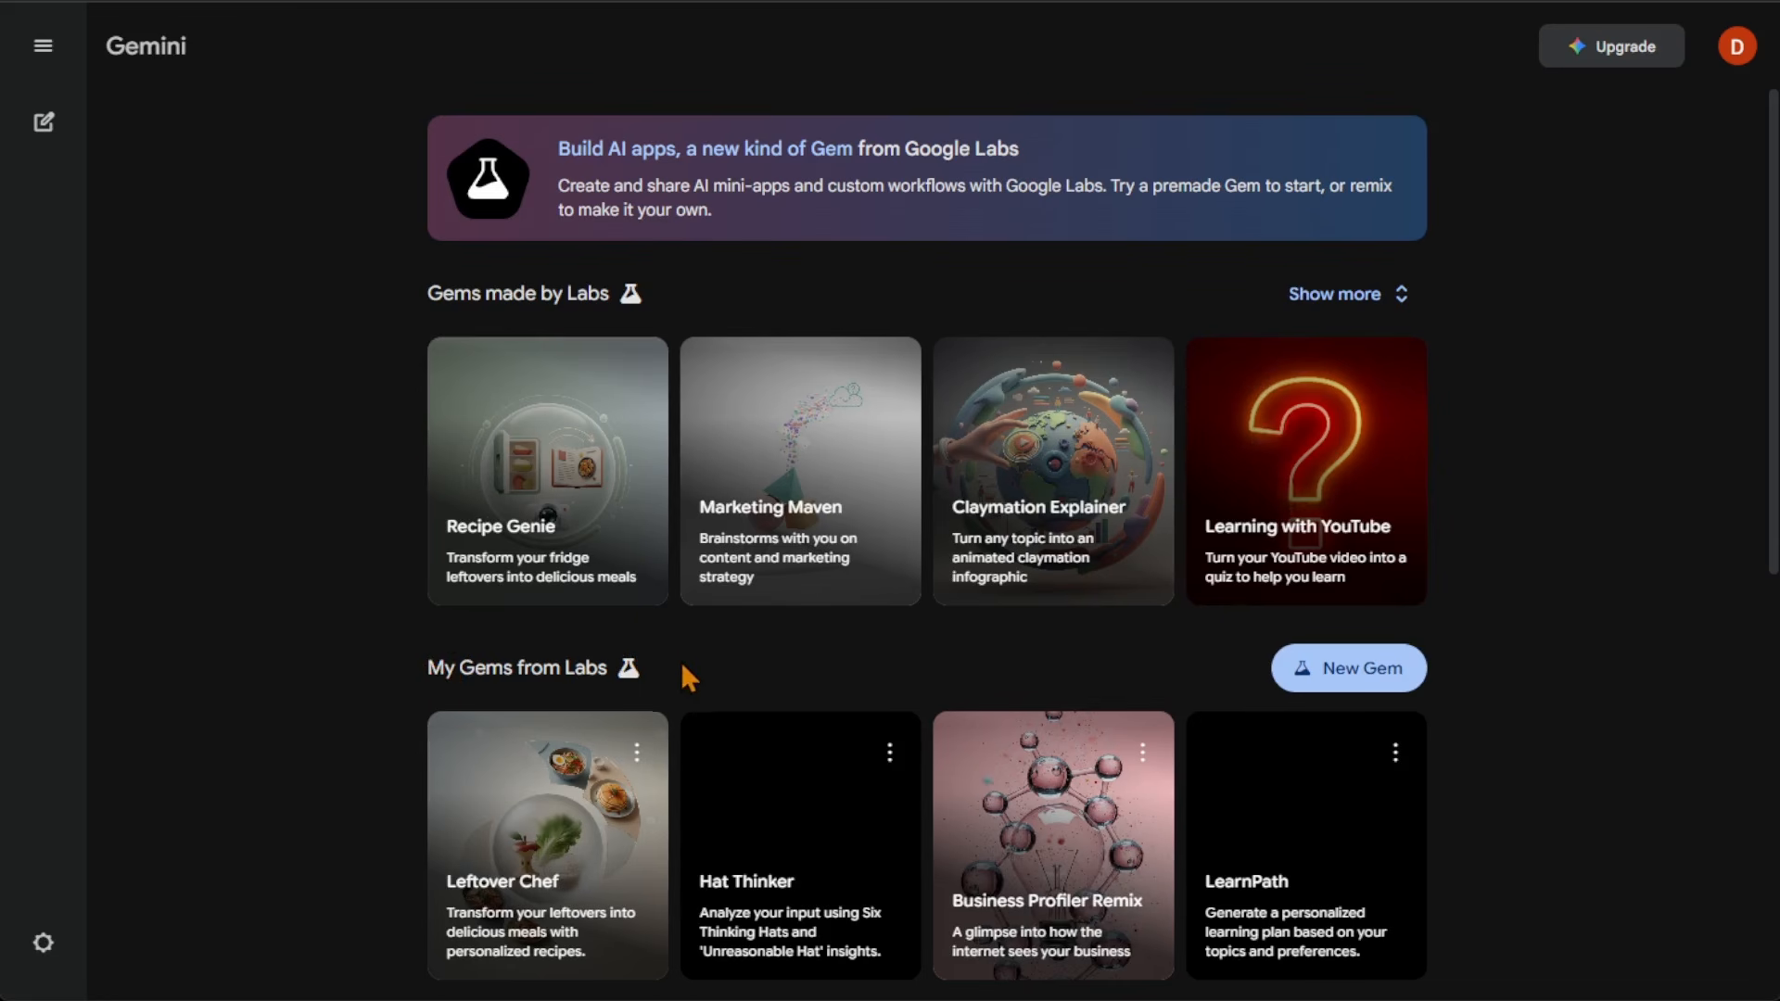
pyautogui.scroll(-5, 421, 651)
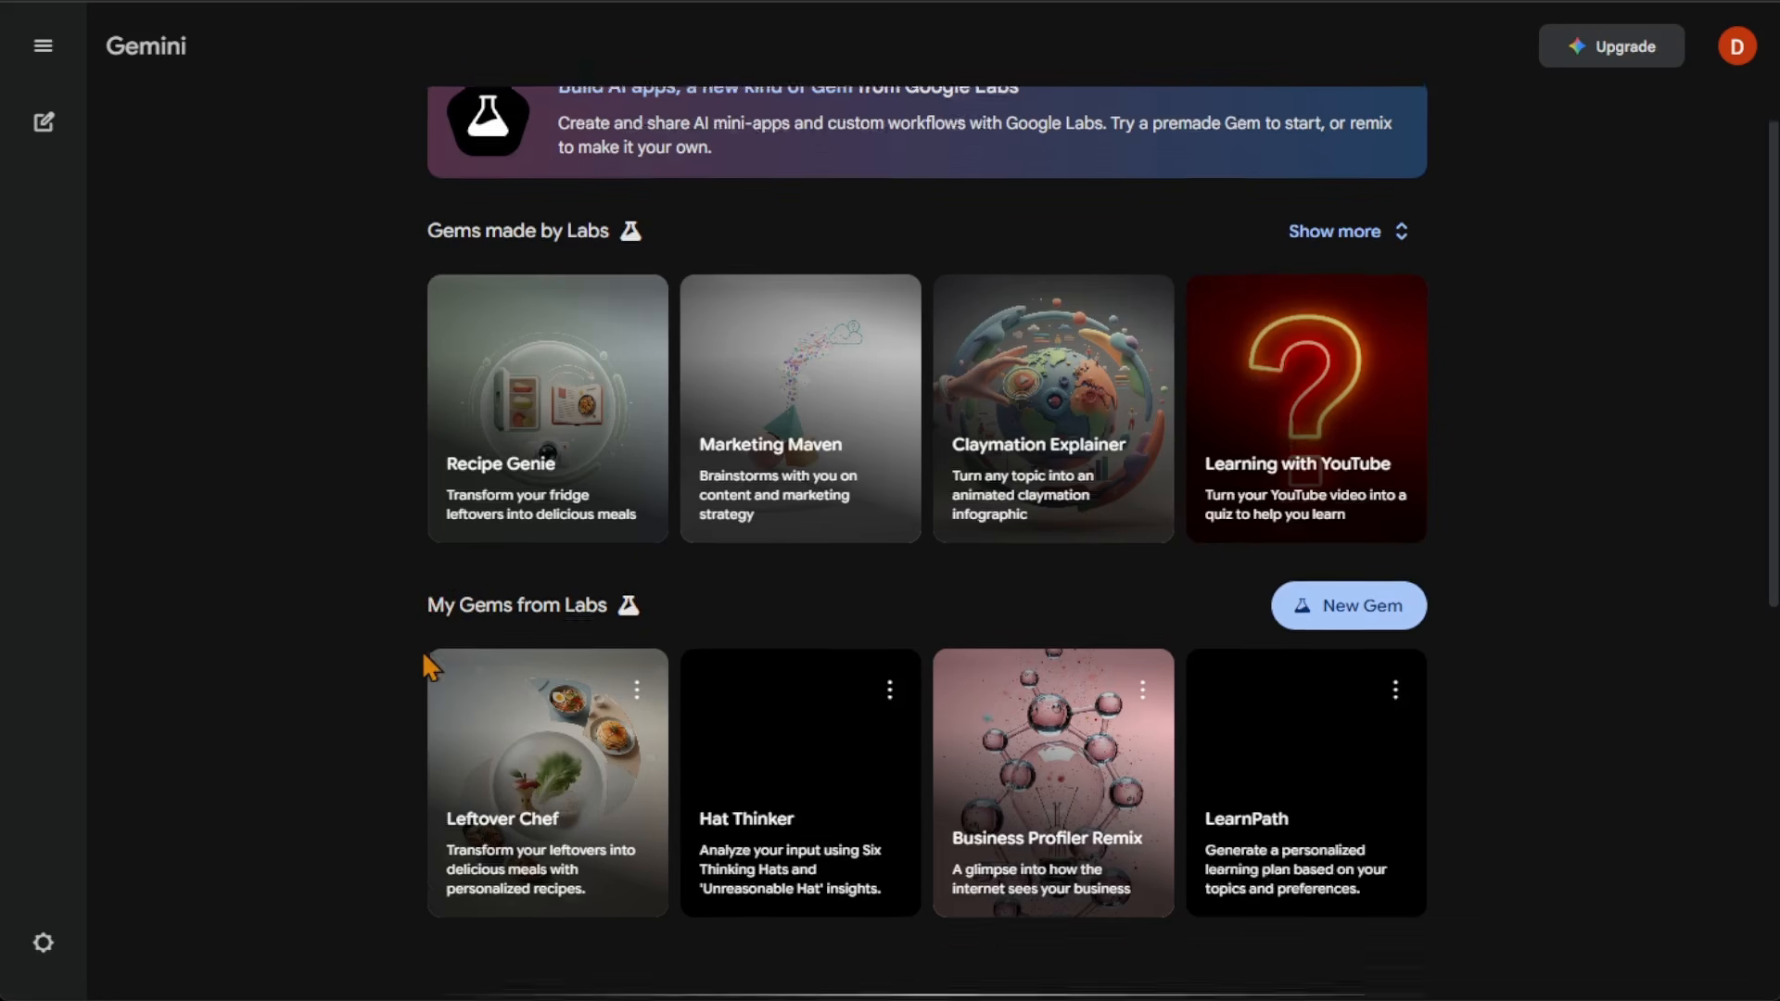
pyautogui.scroll(-2, 424, 655)
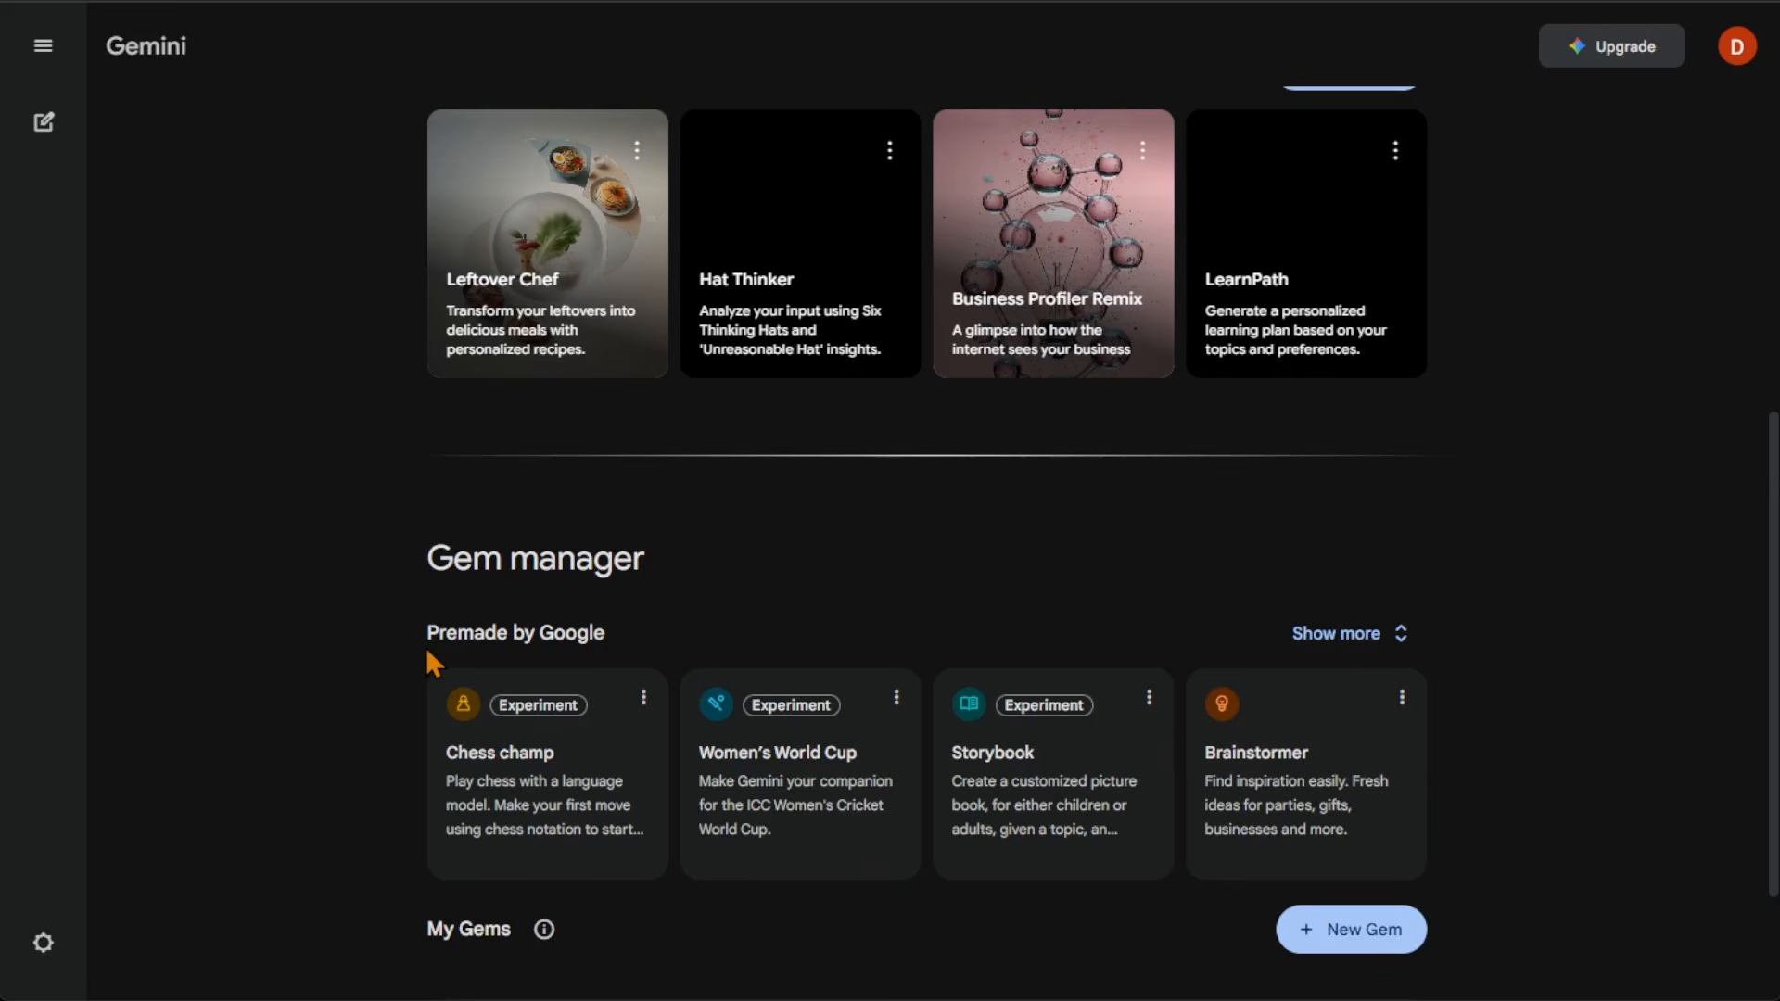
pyautogui.scroll(-2, 428, 660)
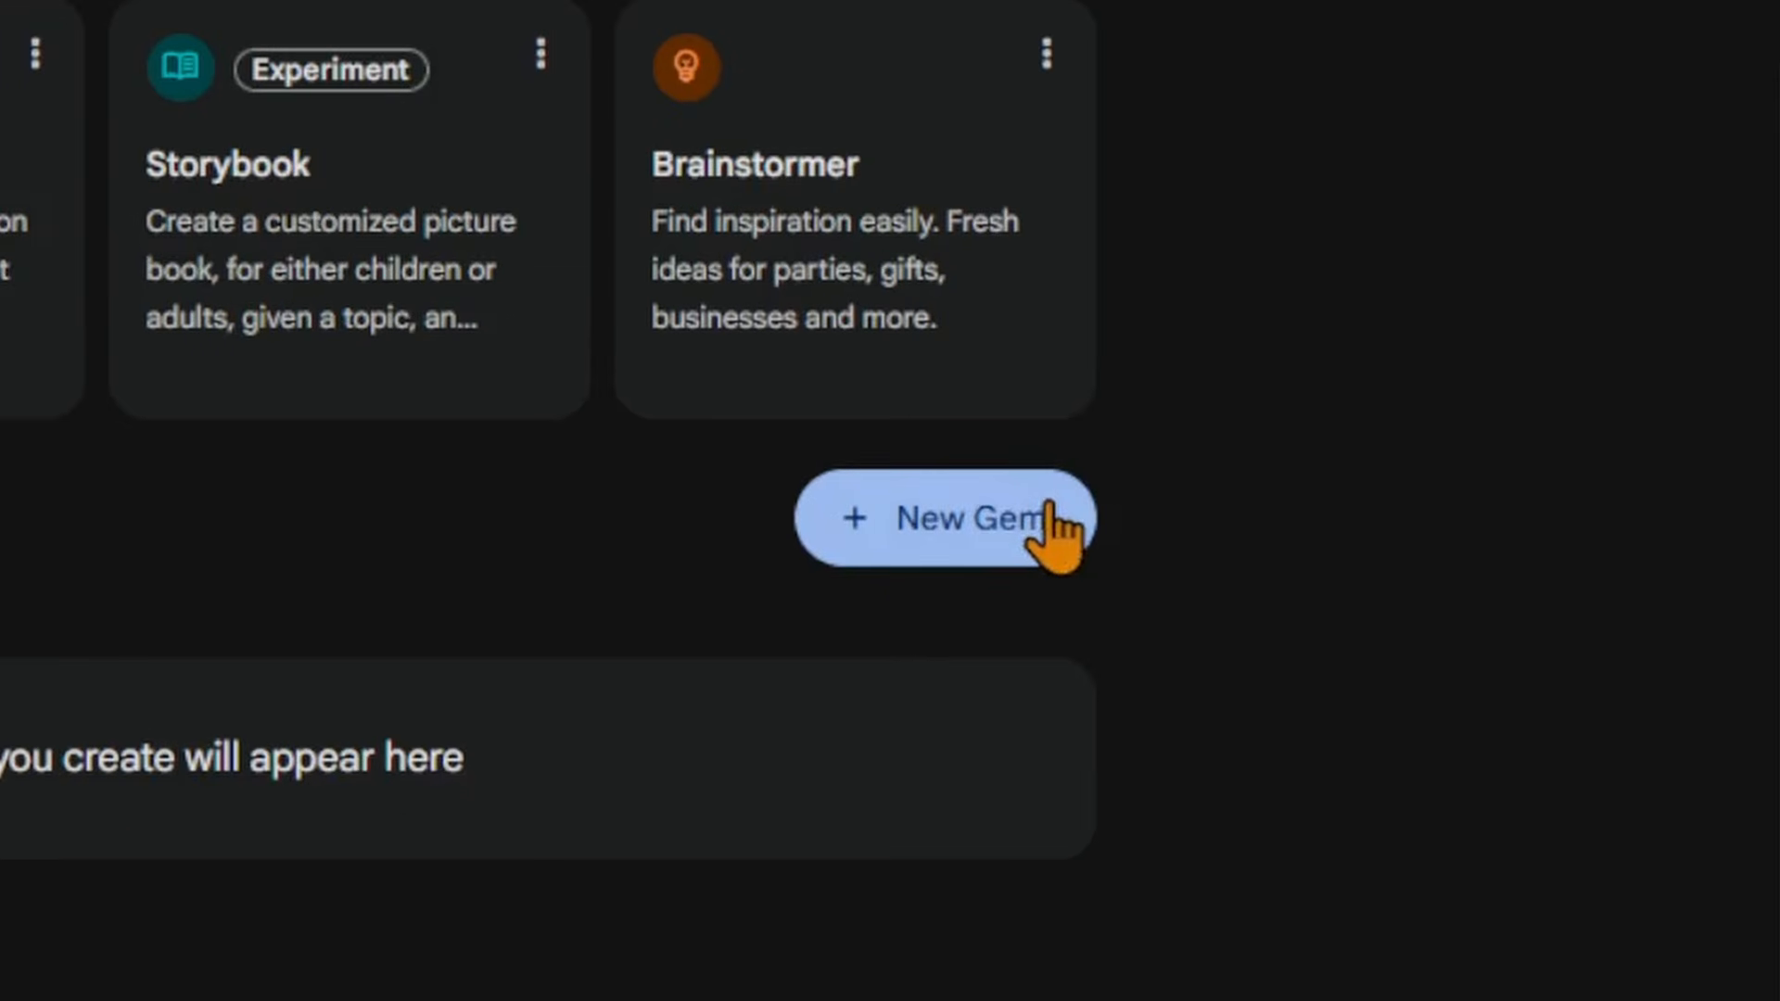
pyautogui.click(1050, 521)
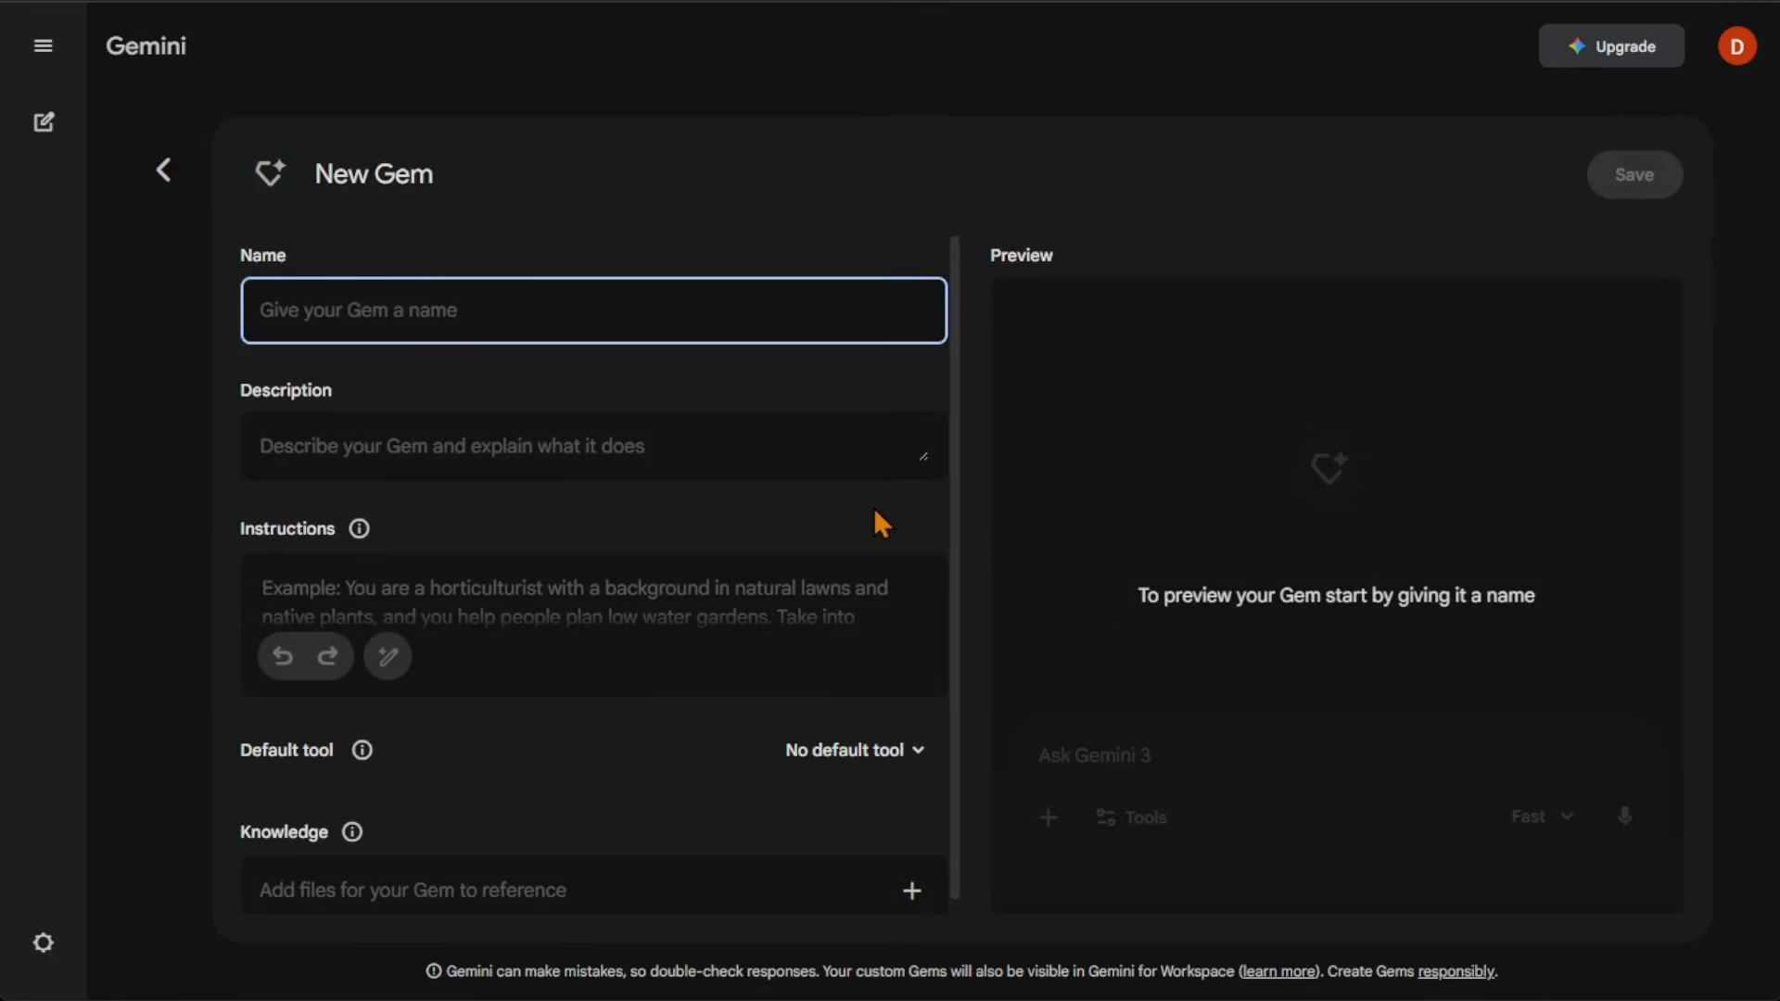
# - Look over the new Gem form, checking its default tool setting and the file sources offered for Knowledge
pyautogui.scroll(-1, 879, 524)
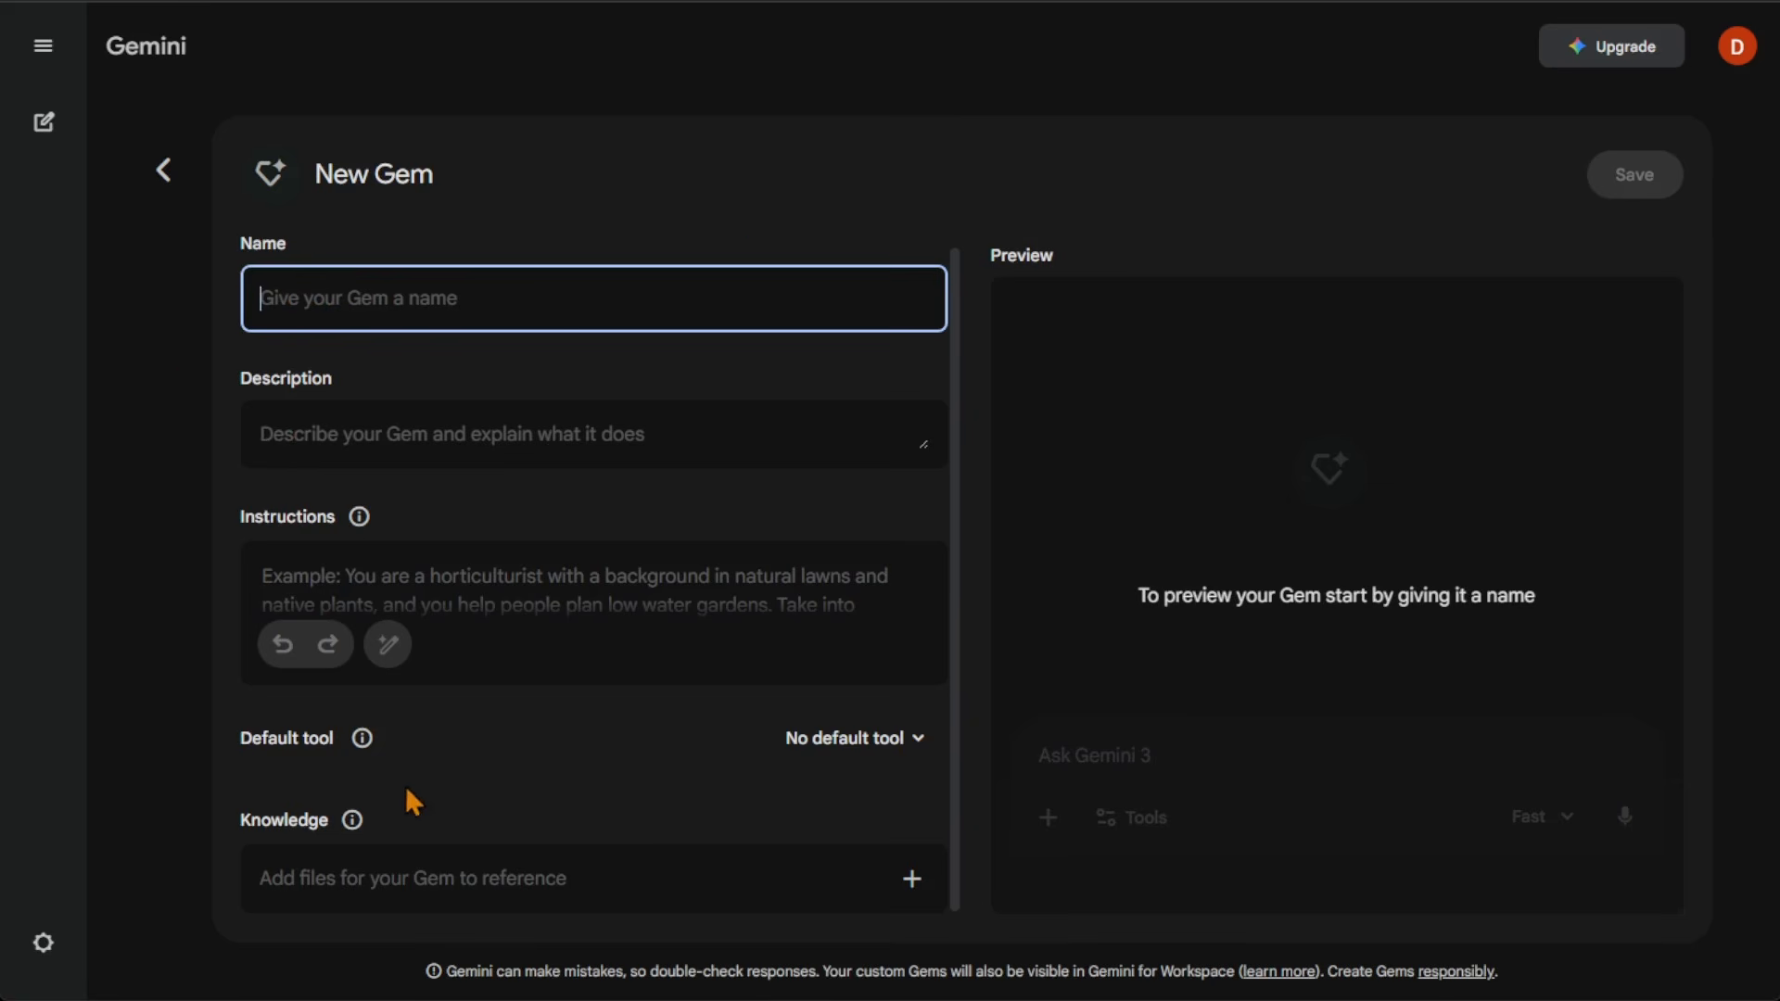
pyautogui.click(927, 749)
pyautogui.click(923, 749)
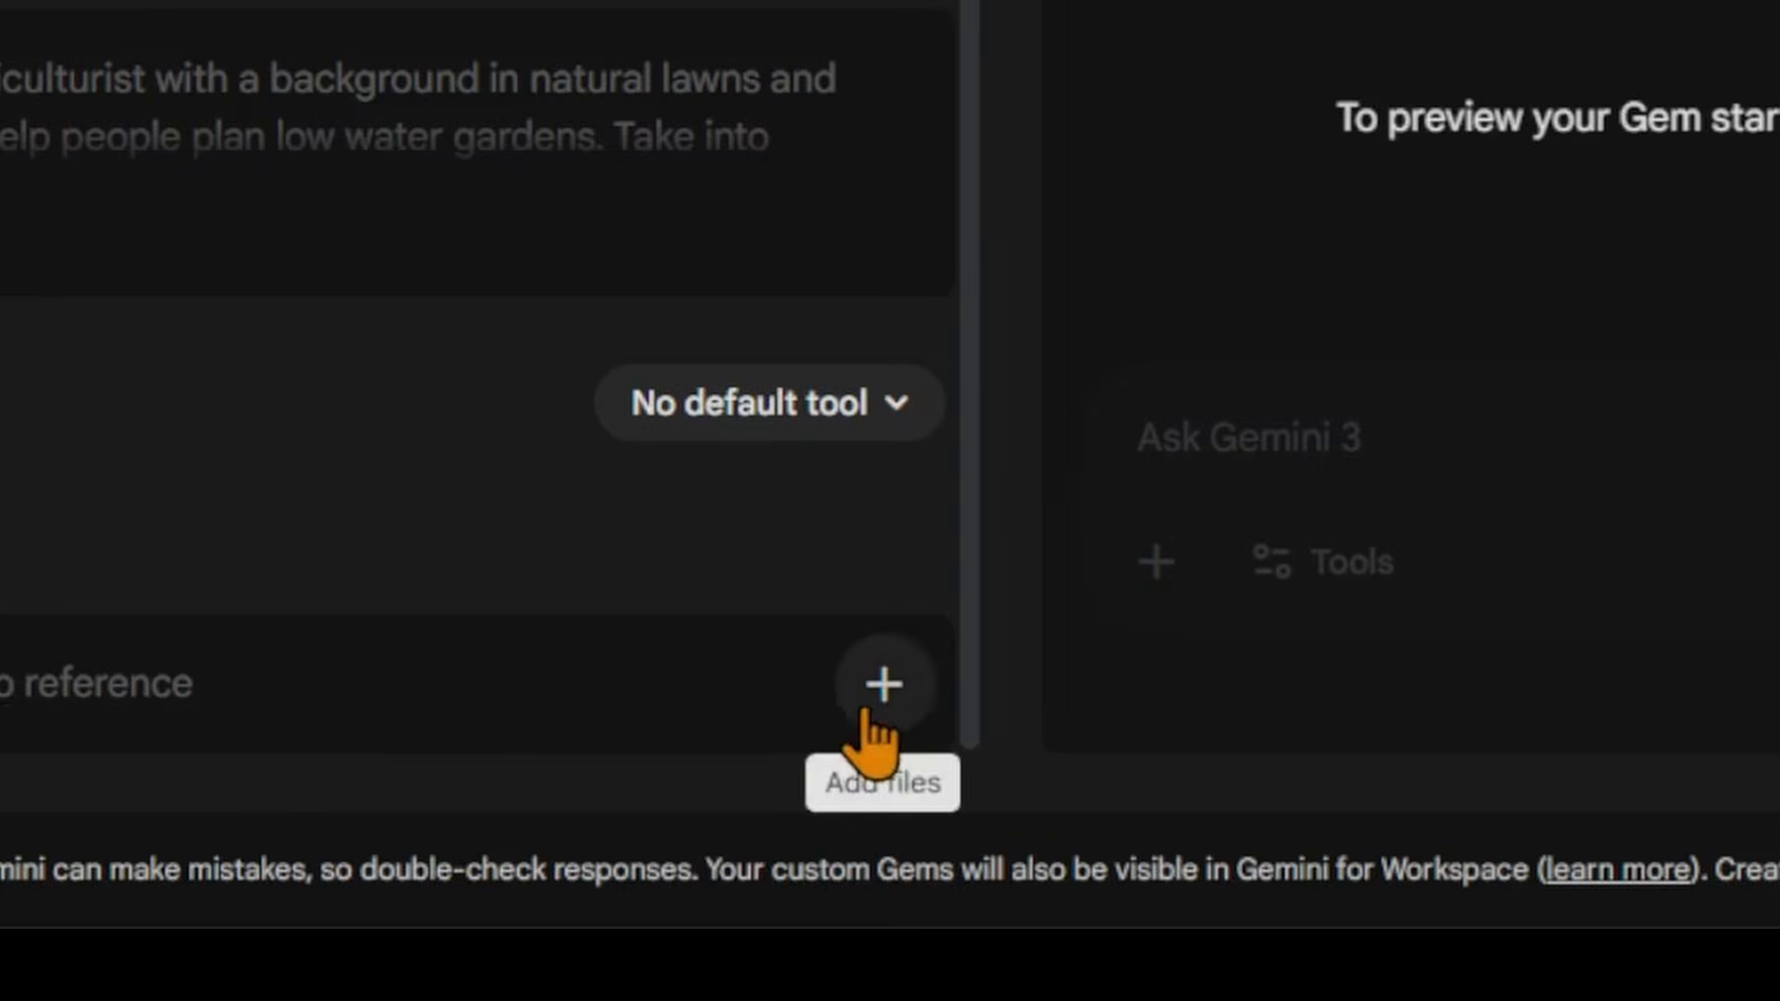
pyautogui.click(867, 714)
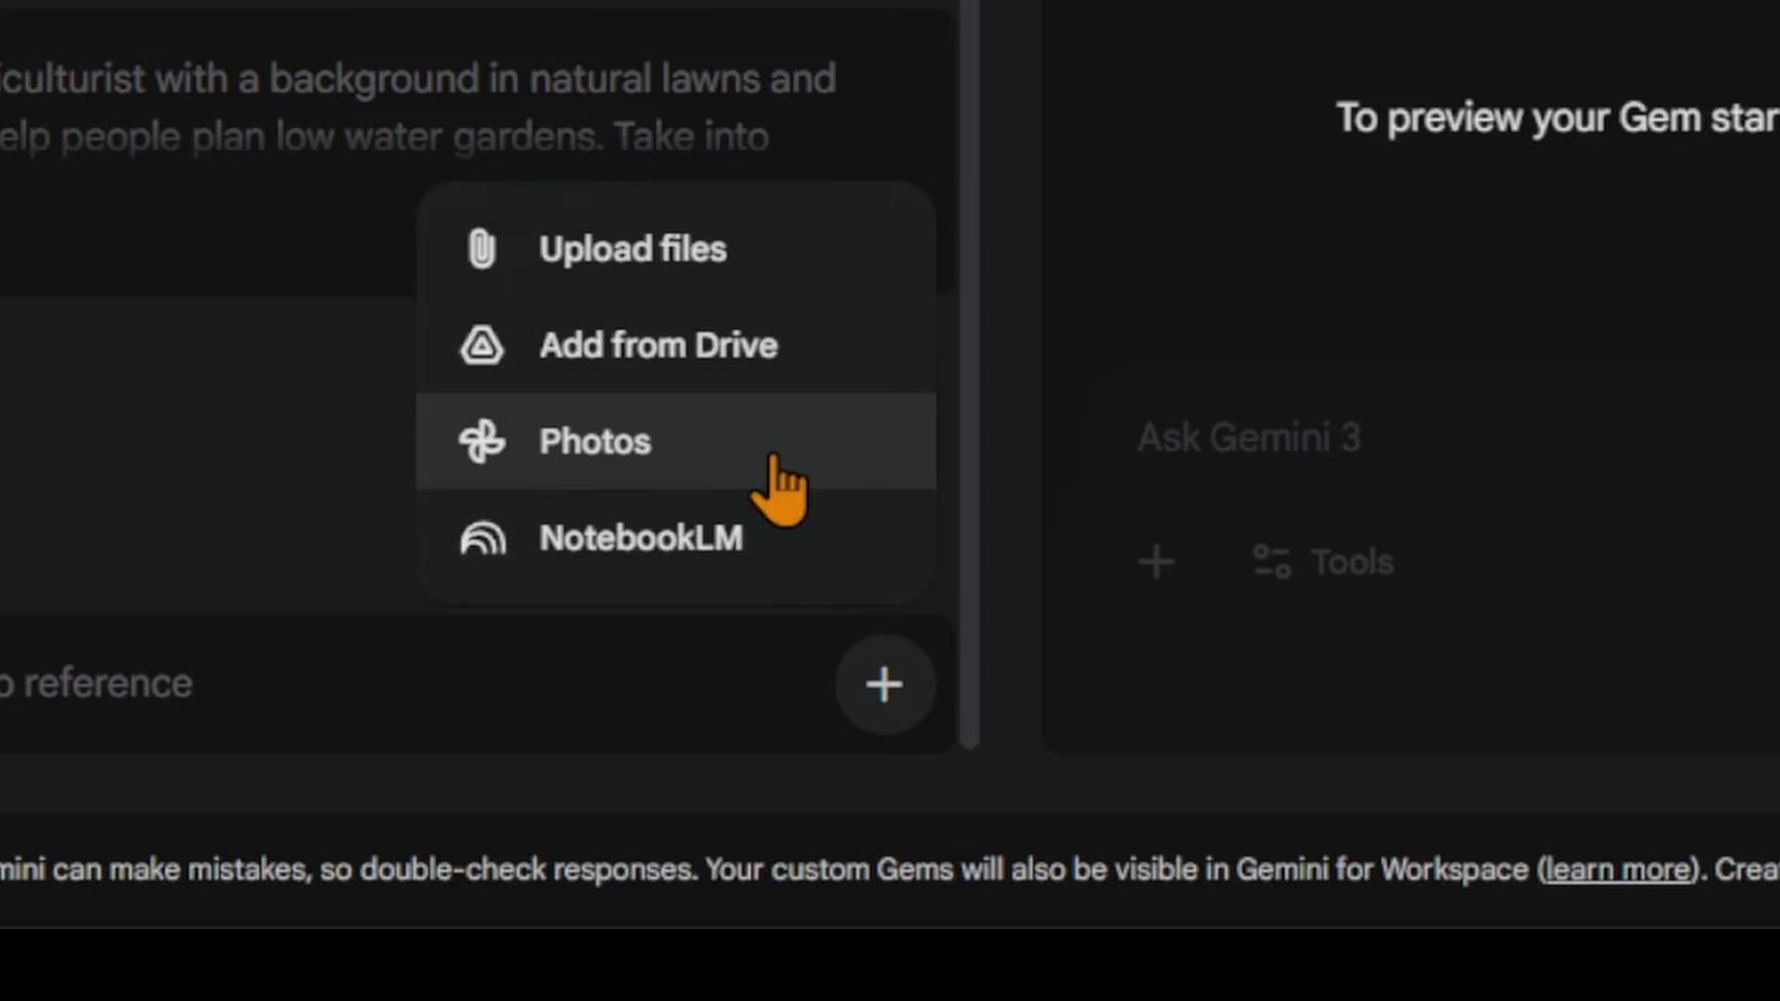
pyautogui.click(289, 672)
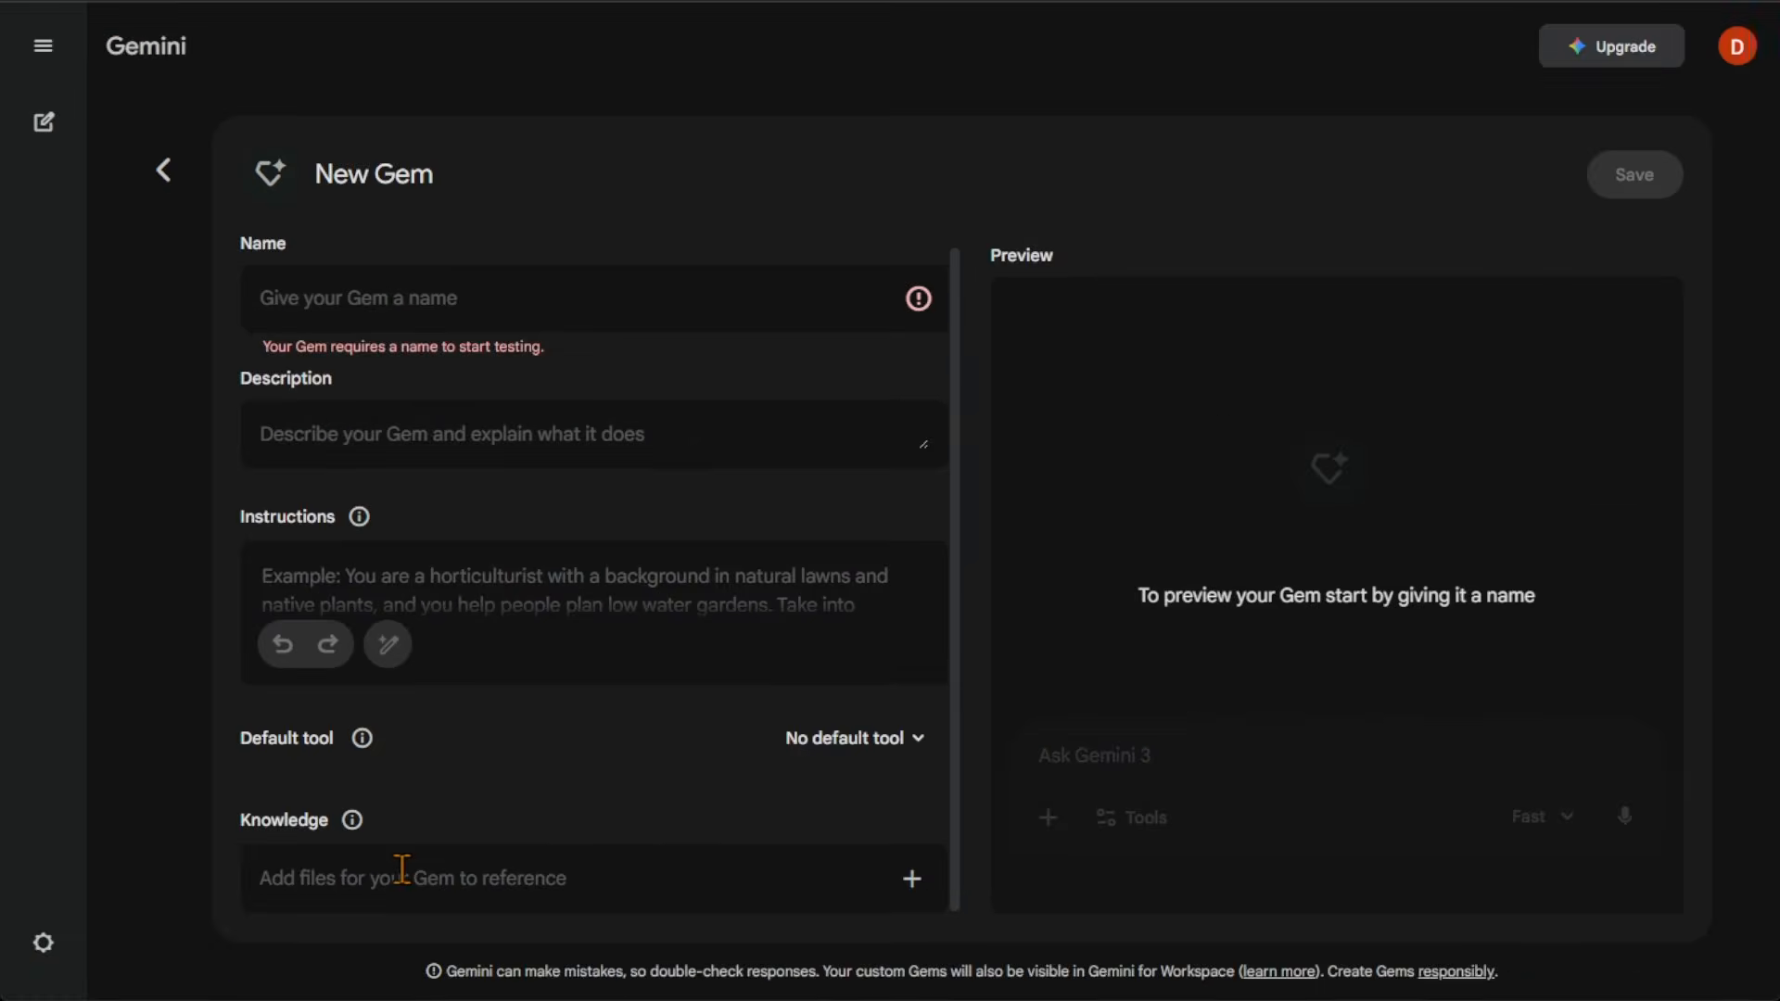
# - Read the information note about Knowledge files and view the available file sources again
pyautogui.click(353, 821)
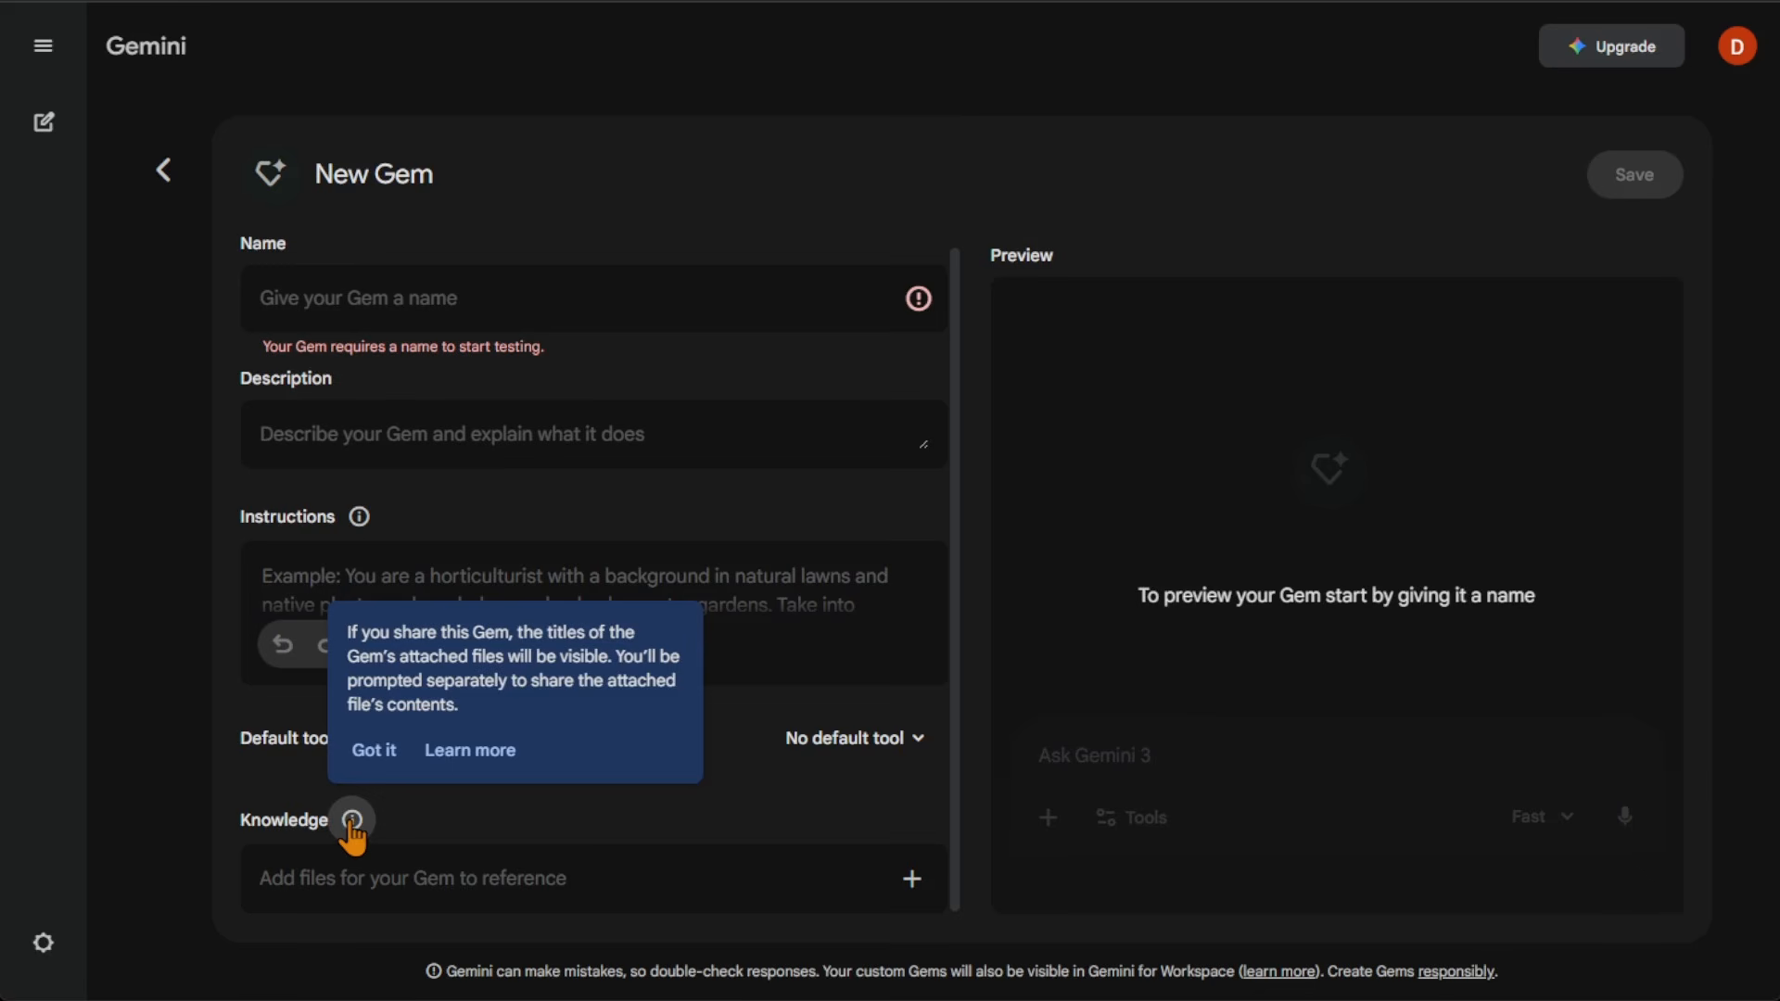
pyautogui.click(913, 879)
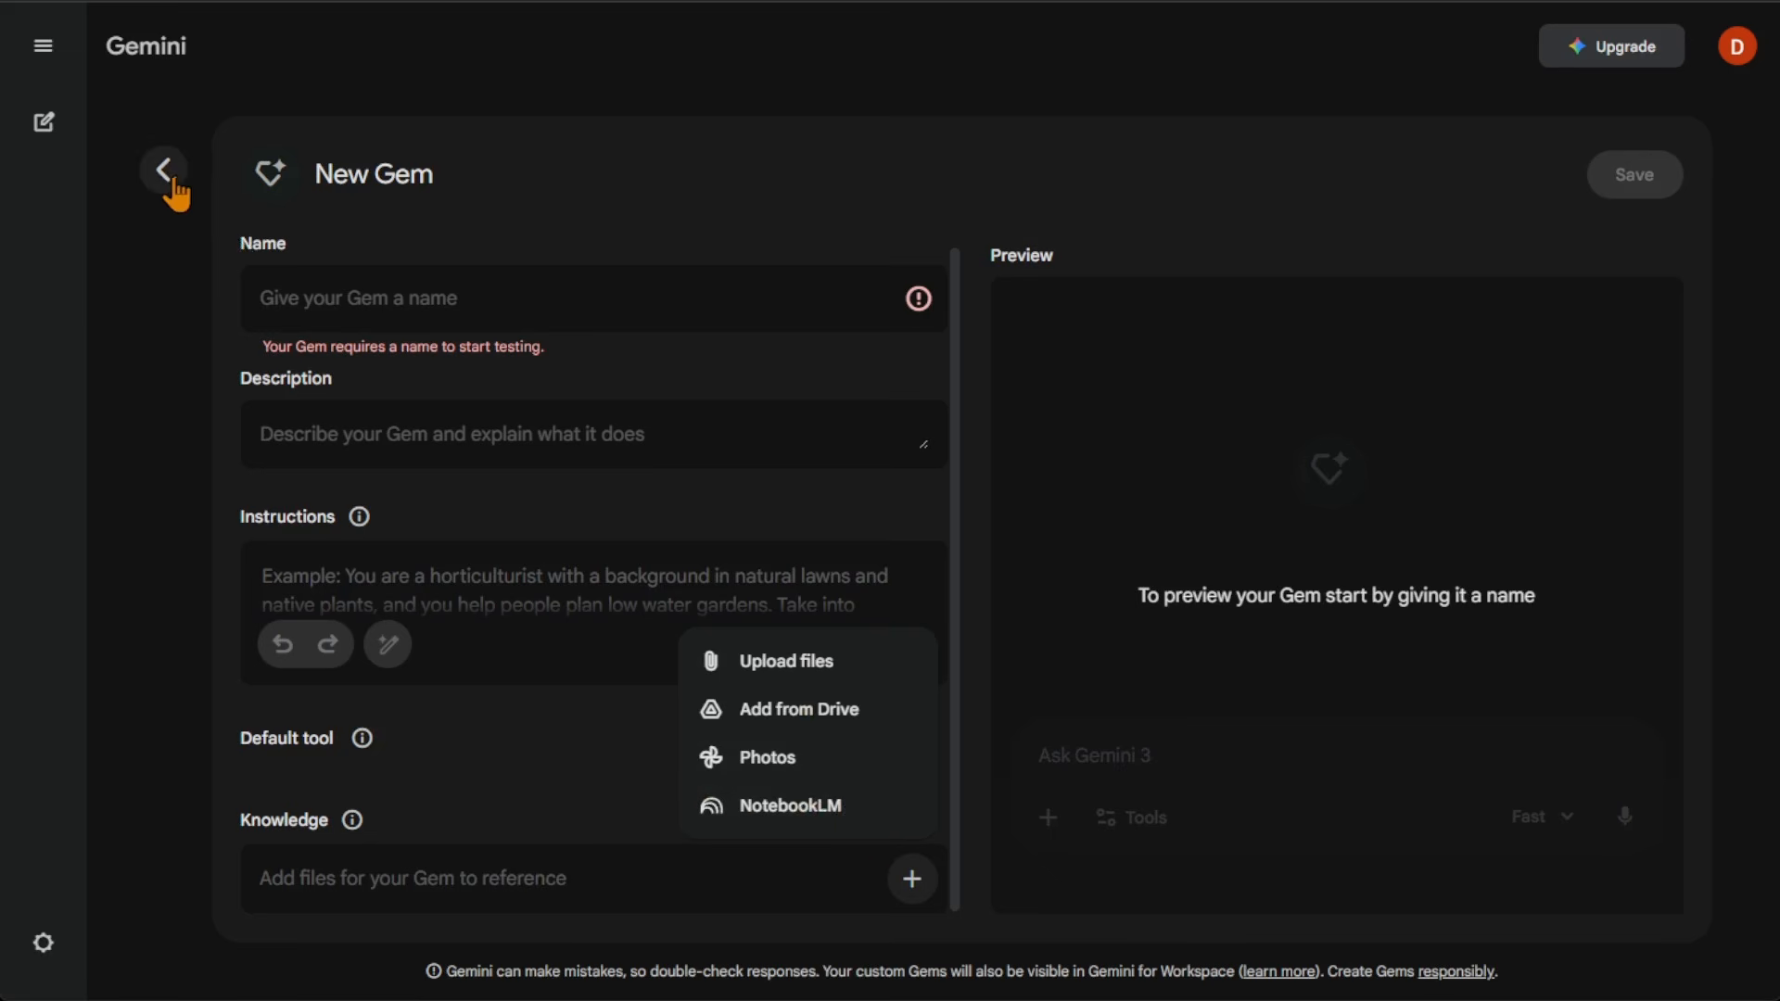
pyautogui.click(584, 878)
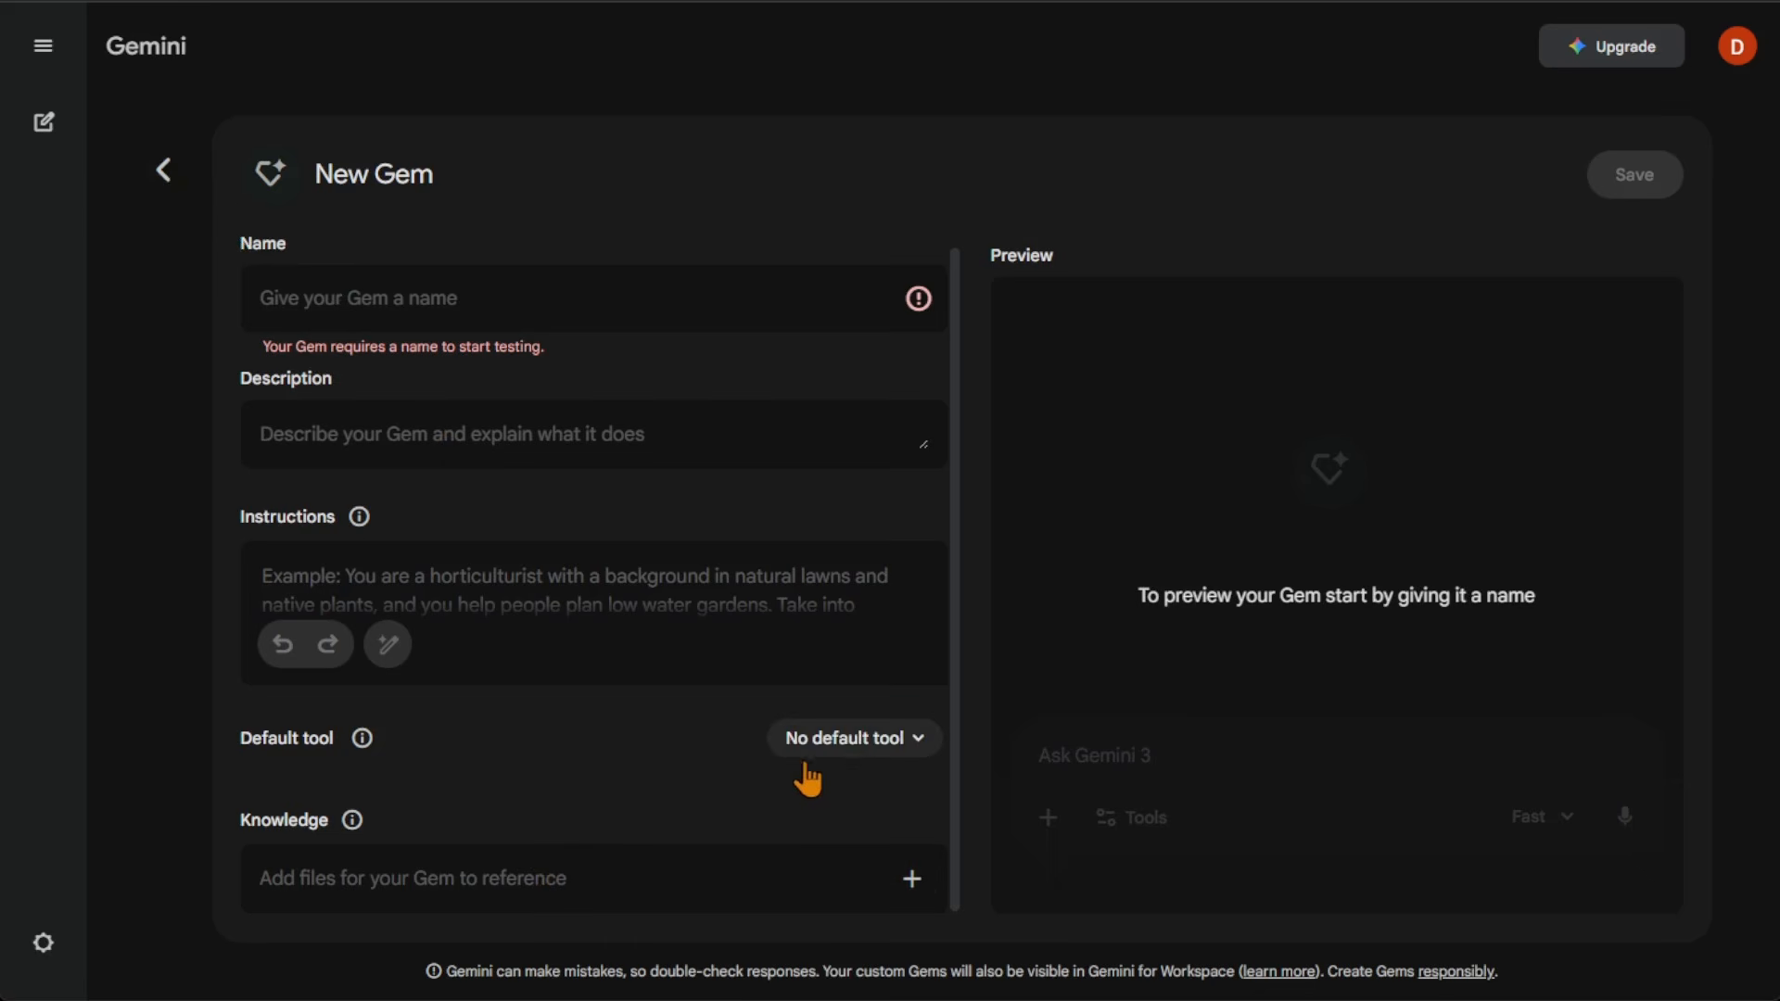
# - Review the default tool options for the Gem, then bring up the Knowledge file sources once more
pyautogui.click(877, 748)
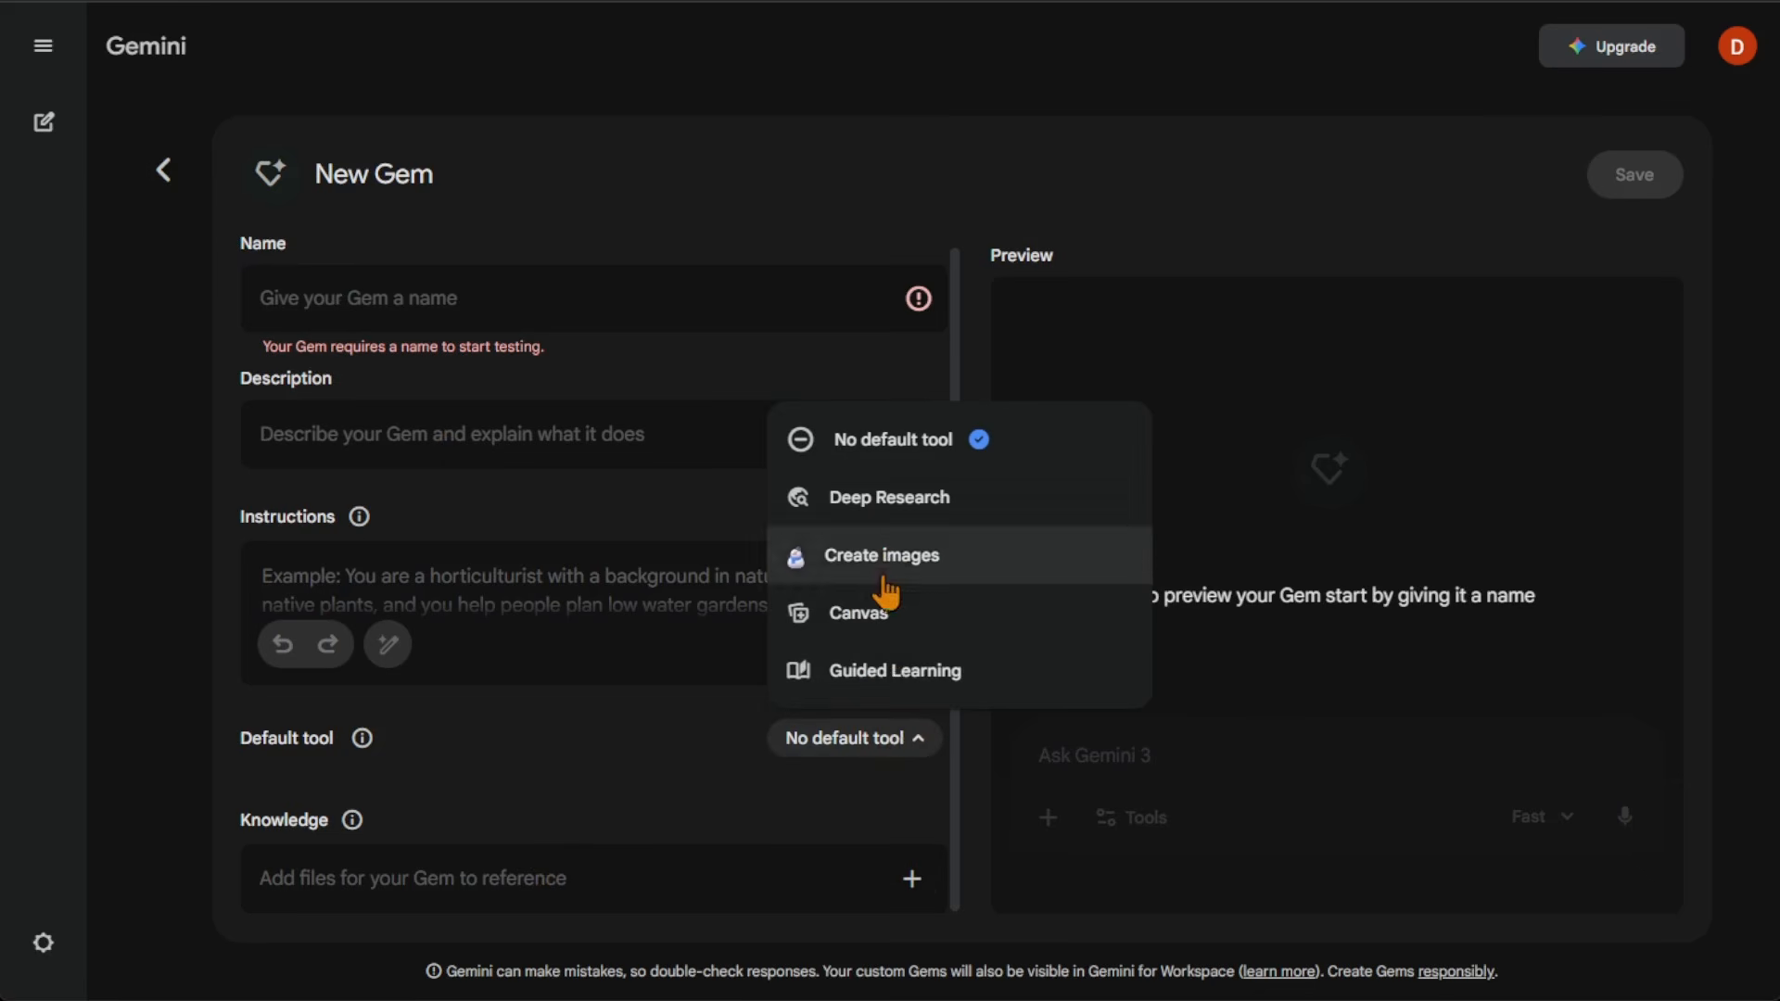
pyautogui.click(736, 732)
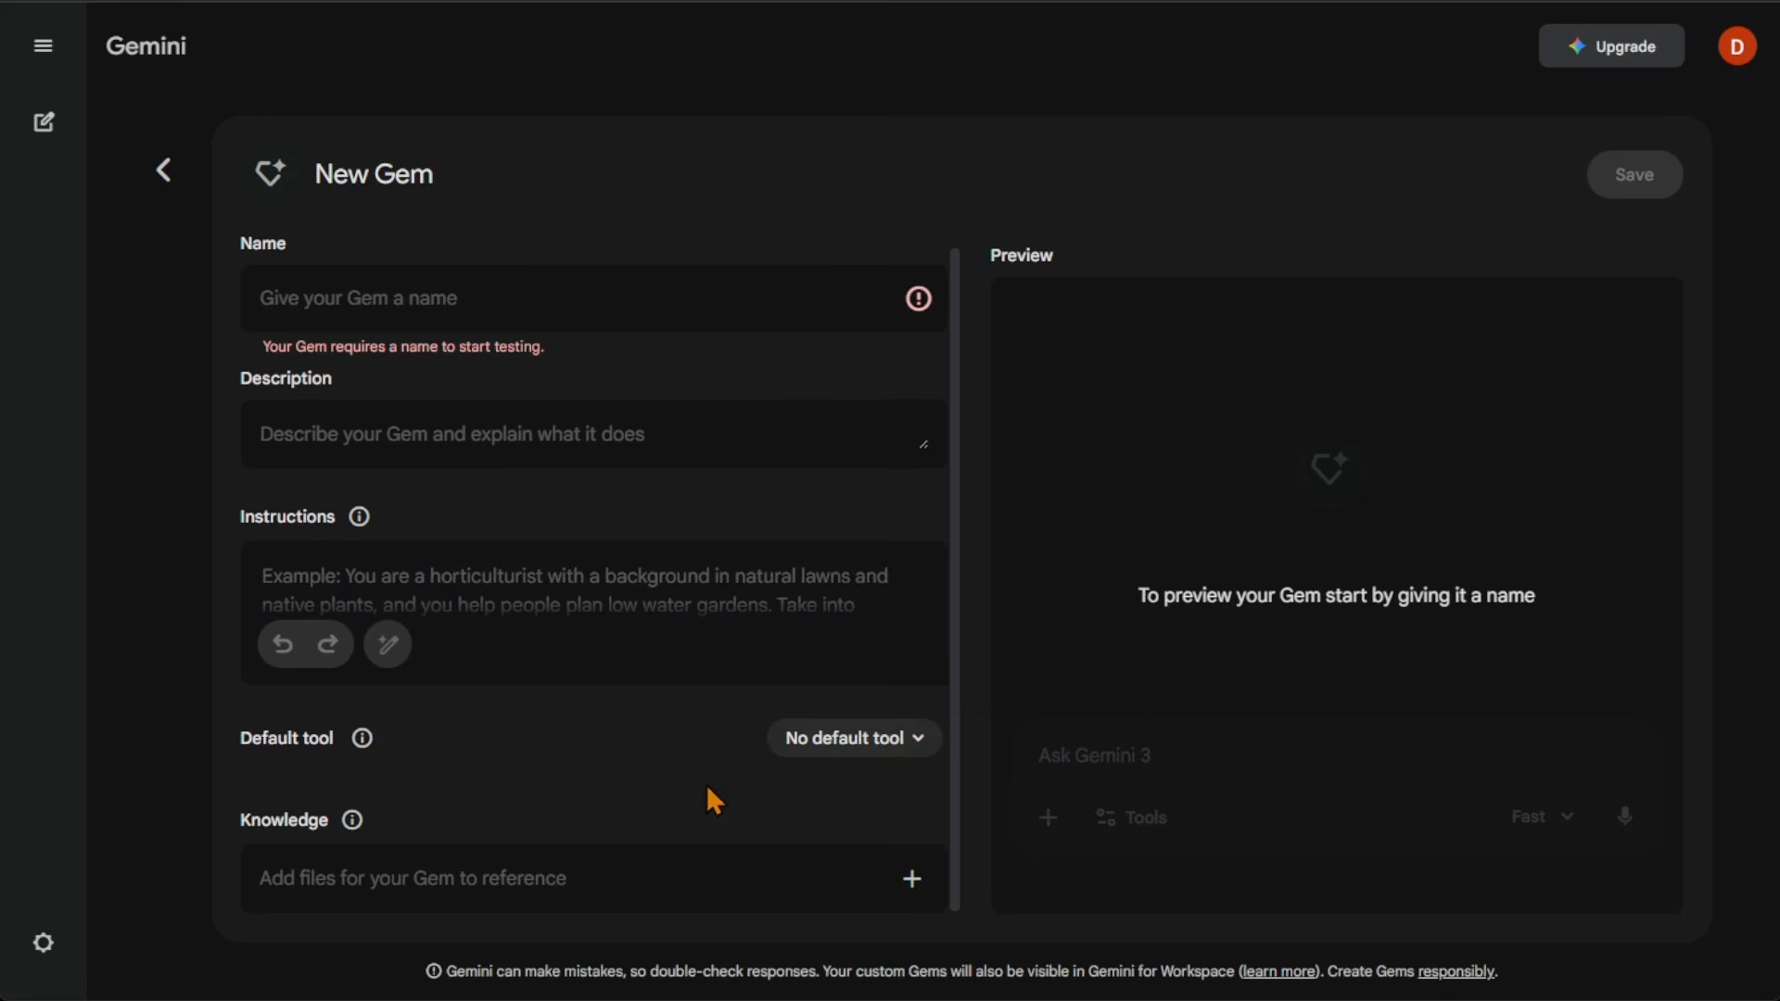
pyautogui.click(911, 879)
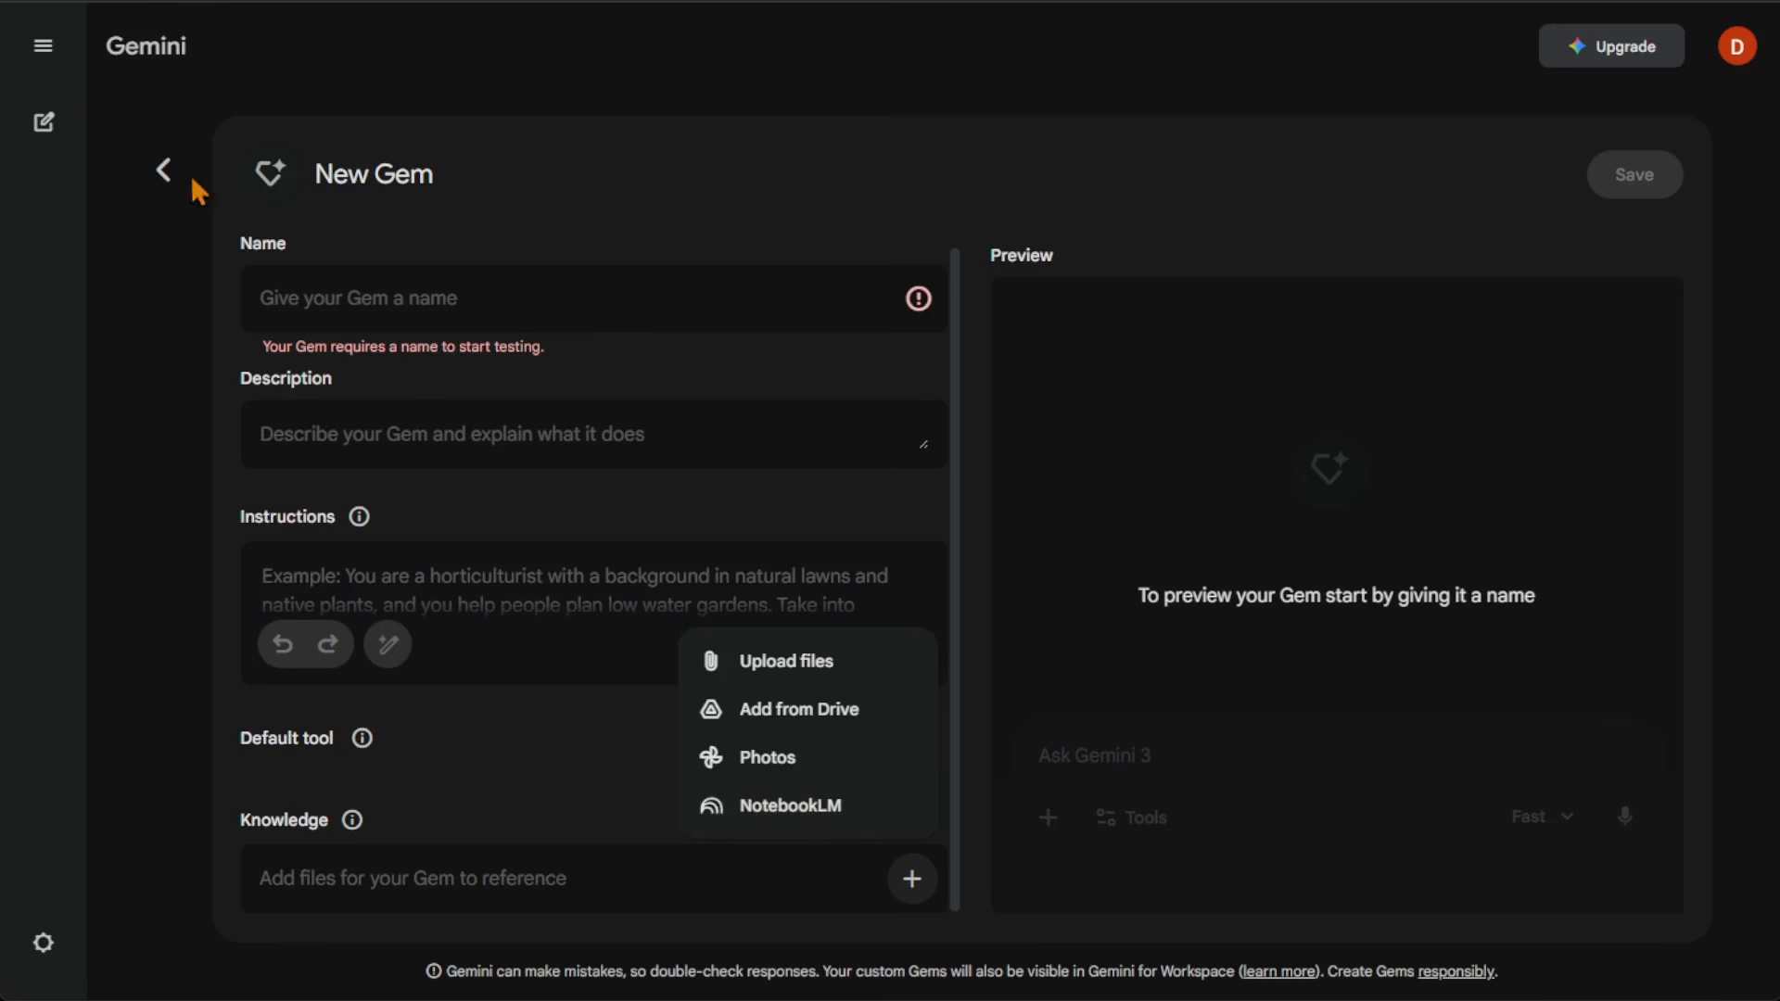
# - Start a new chat with the sidebar collapsed and inspect its attachment sources, including NotebookLM, for comparison
pyautogui.click(39, 48)
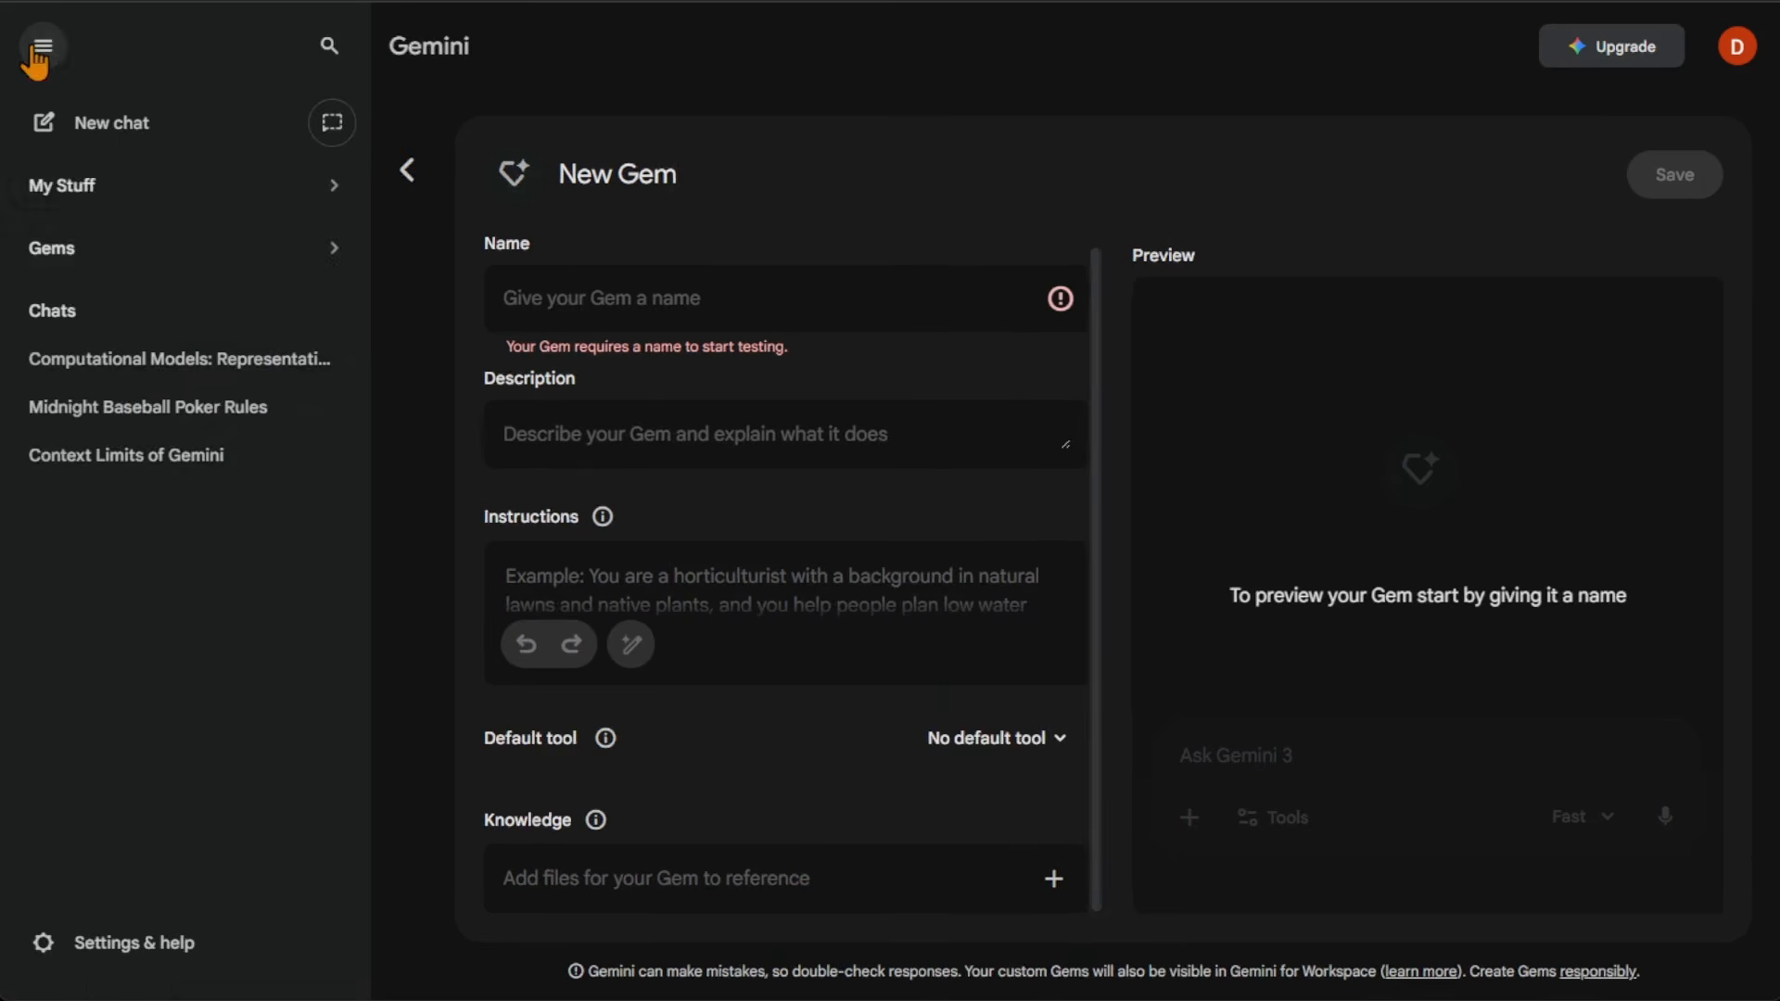
pyautogui.click(165, 131)
pyautogui.click(65, 44)
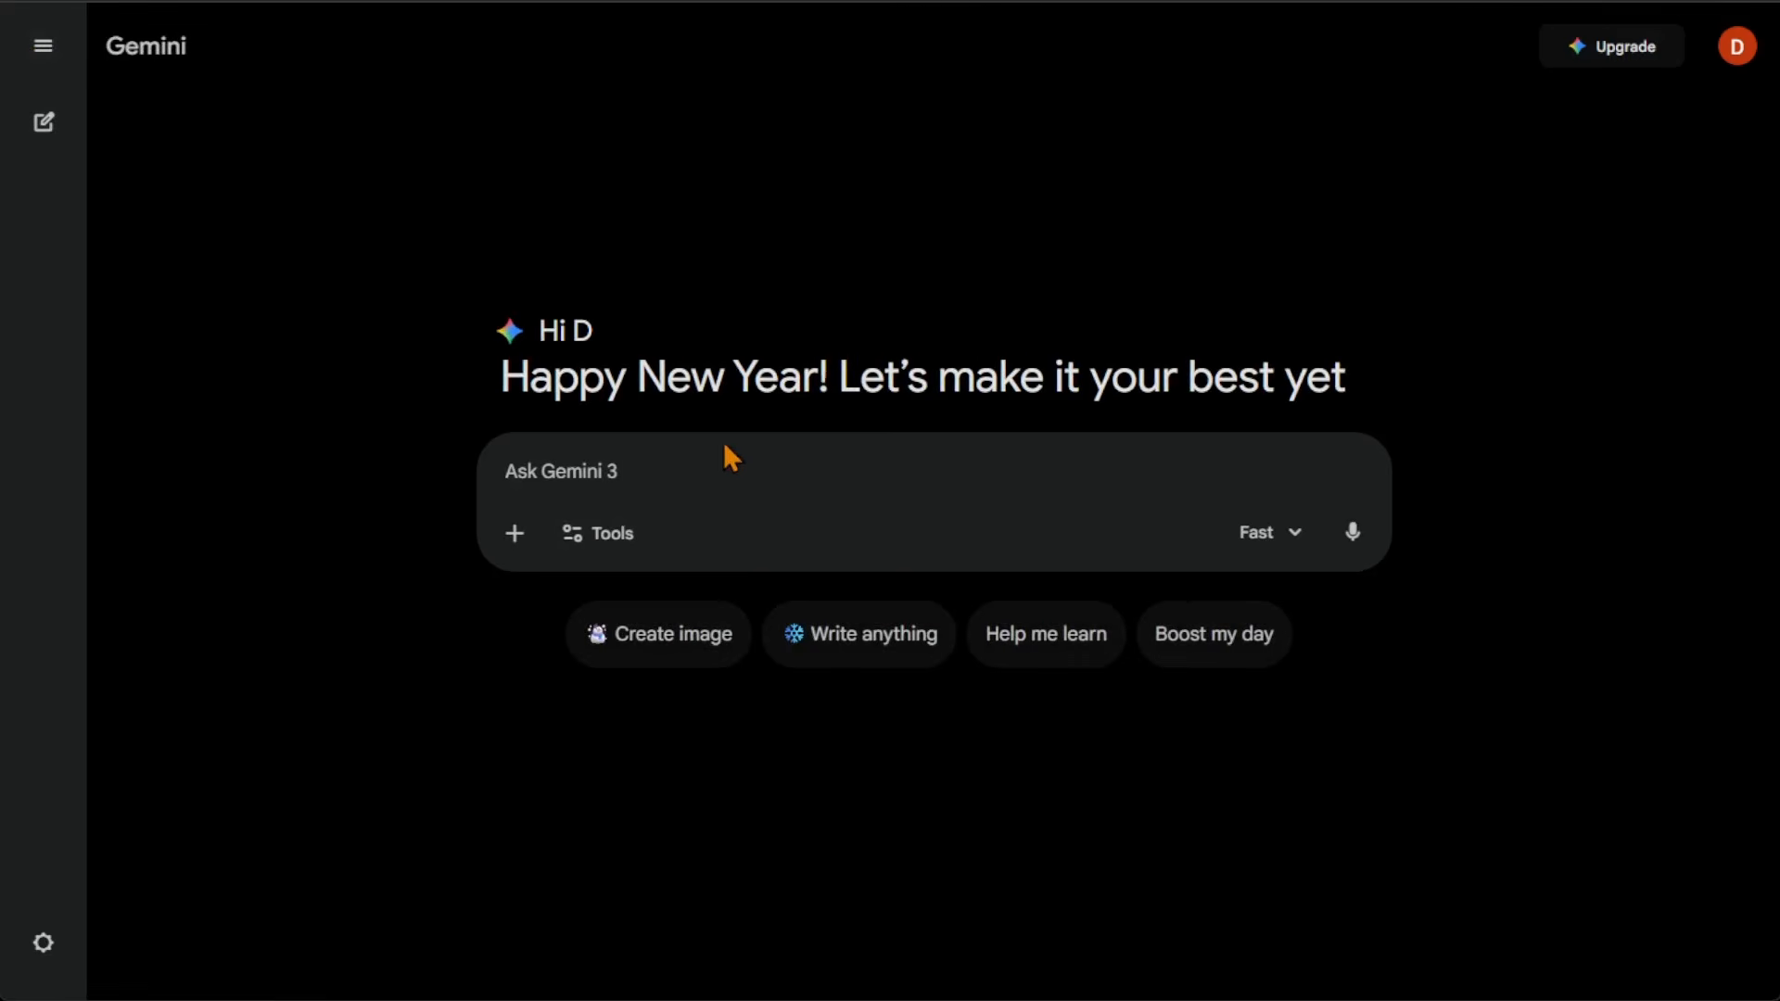
pyautogui.click(531, 494)
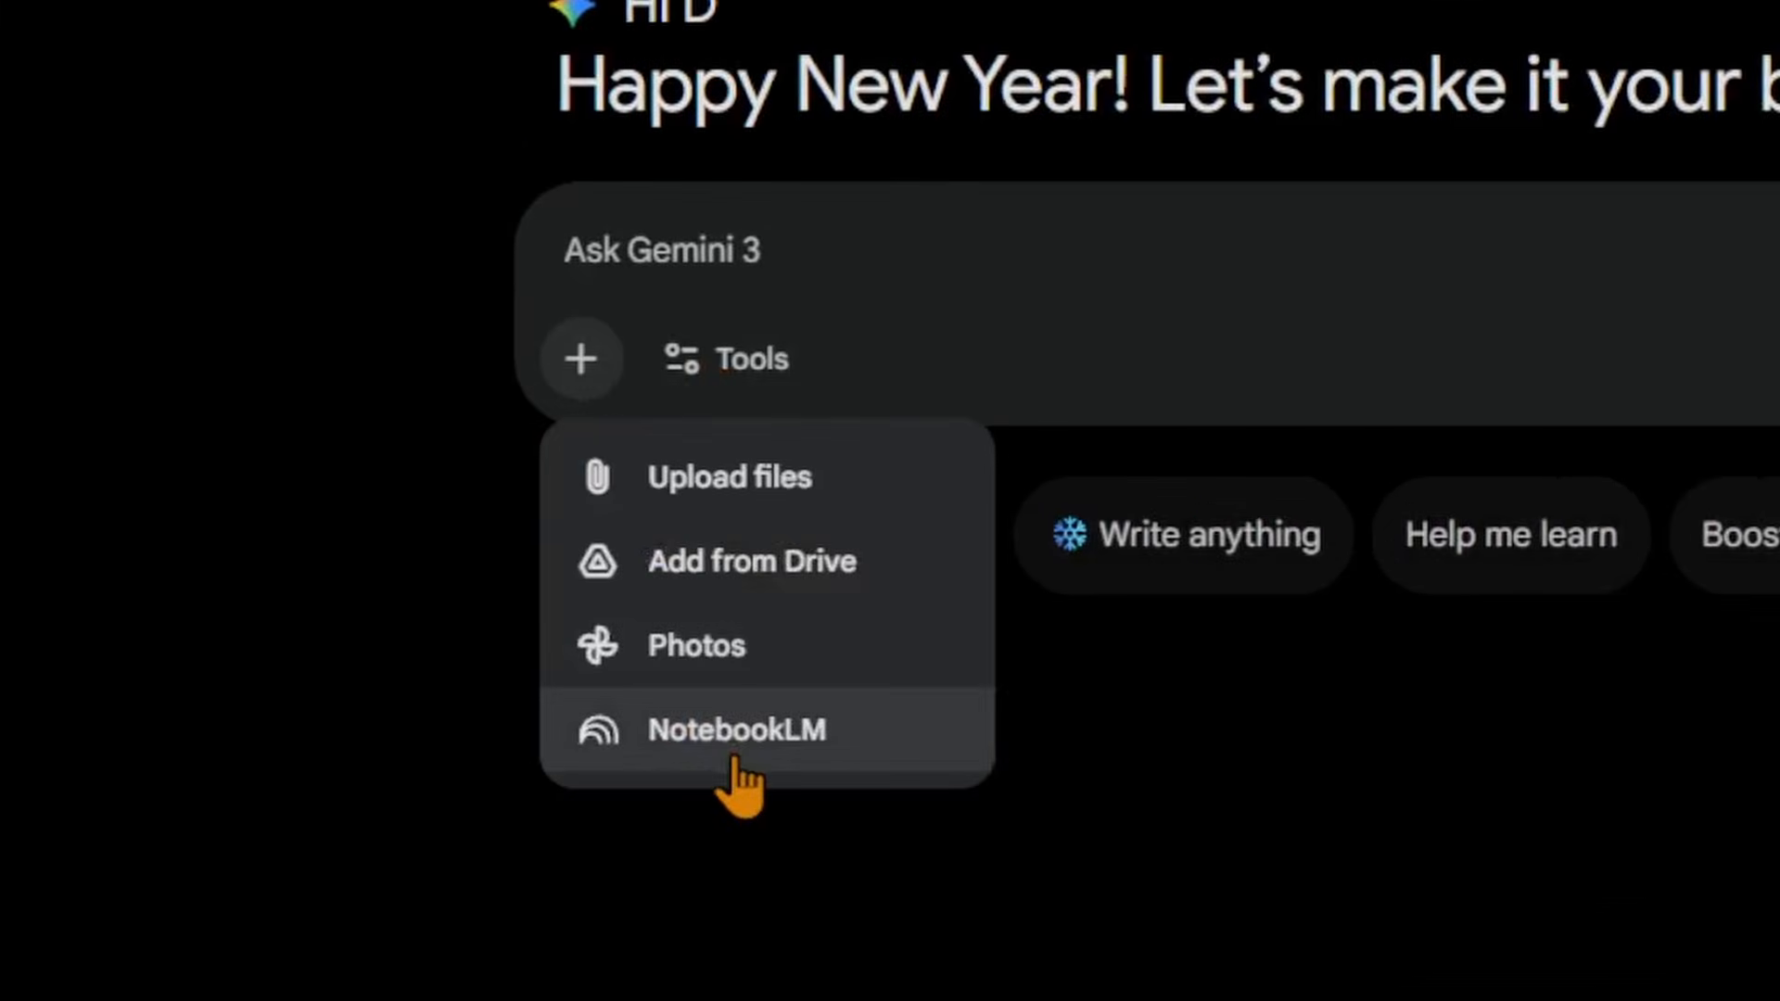
pyautogui.click(989, 254)
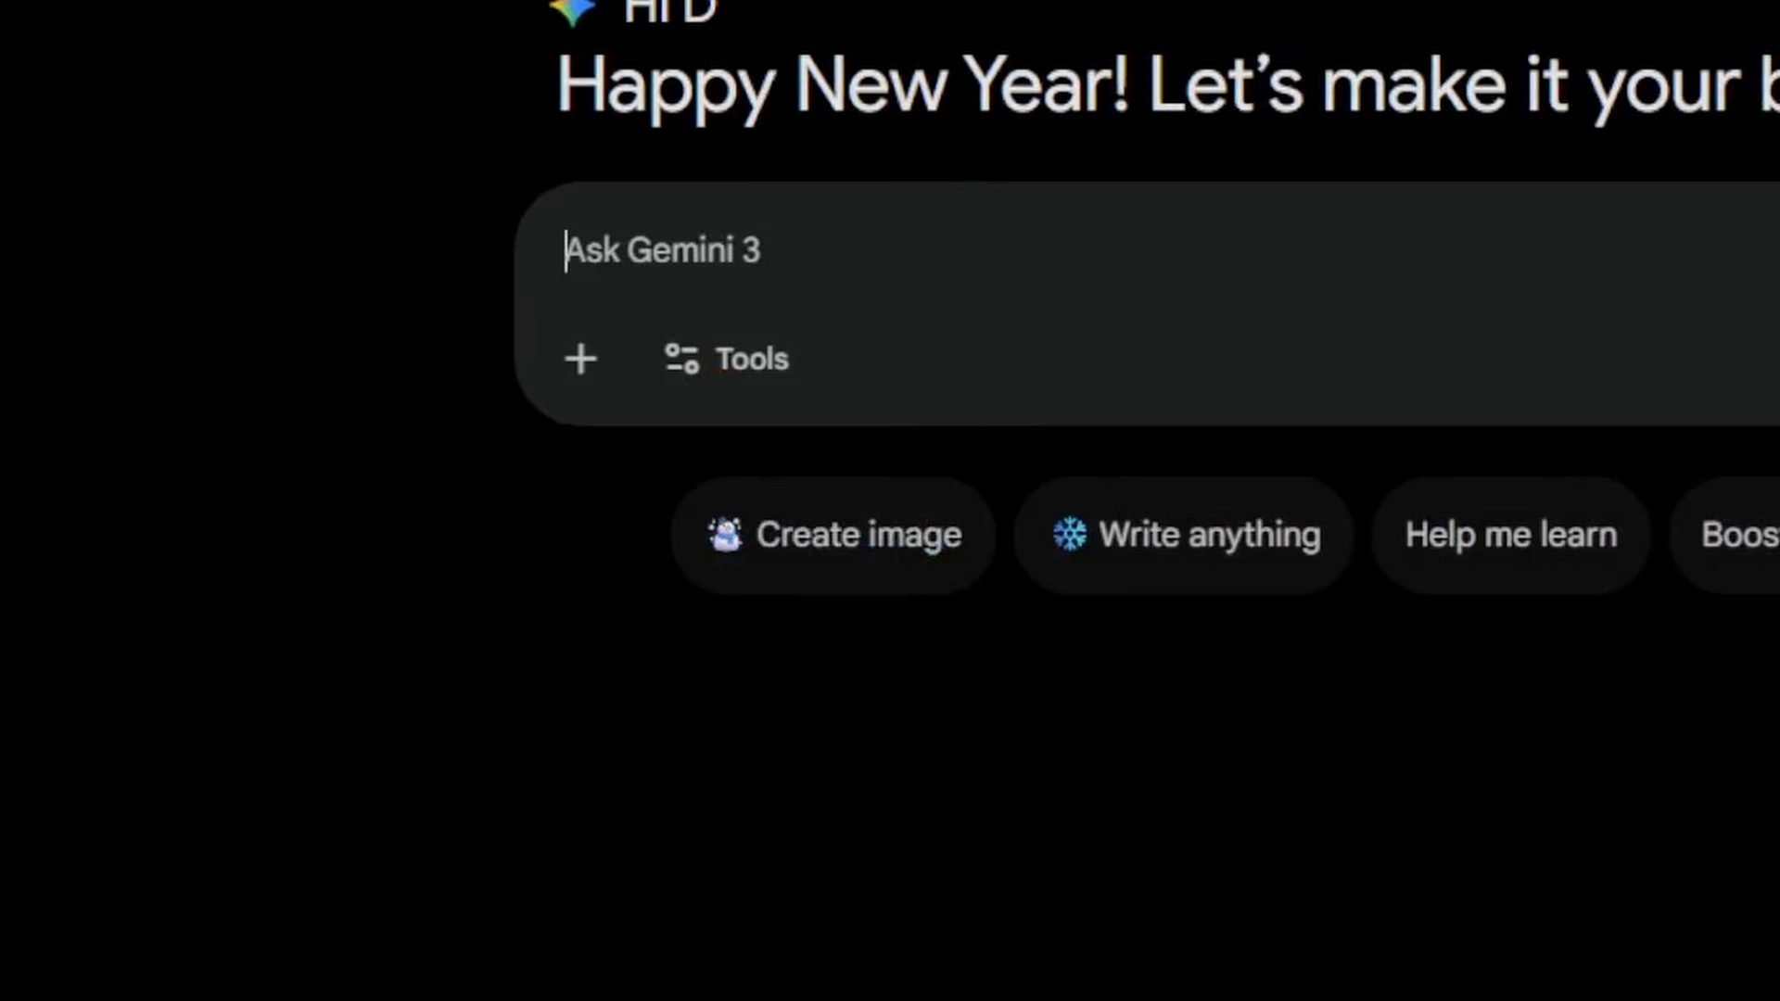
# - Open another blank Gem from the Gem manager and inspect the Knowledge file sources, including NotebookLM
pyautogui.click(102, 210)
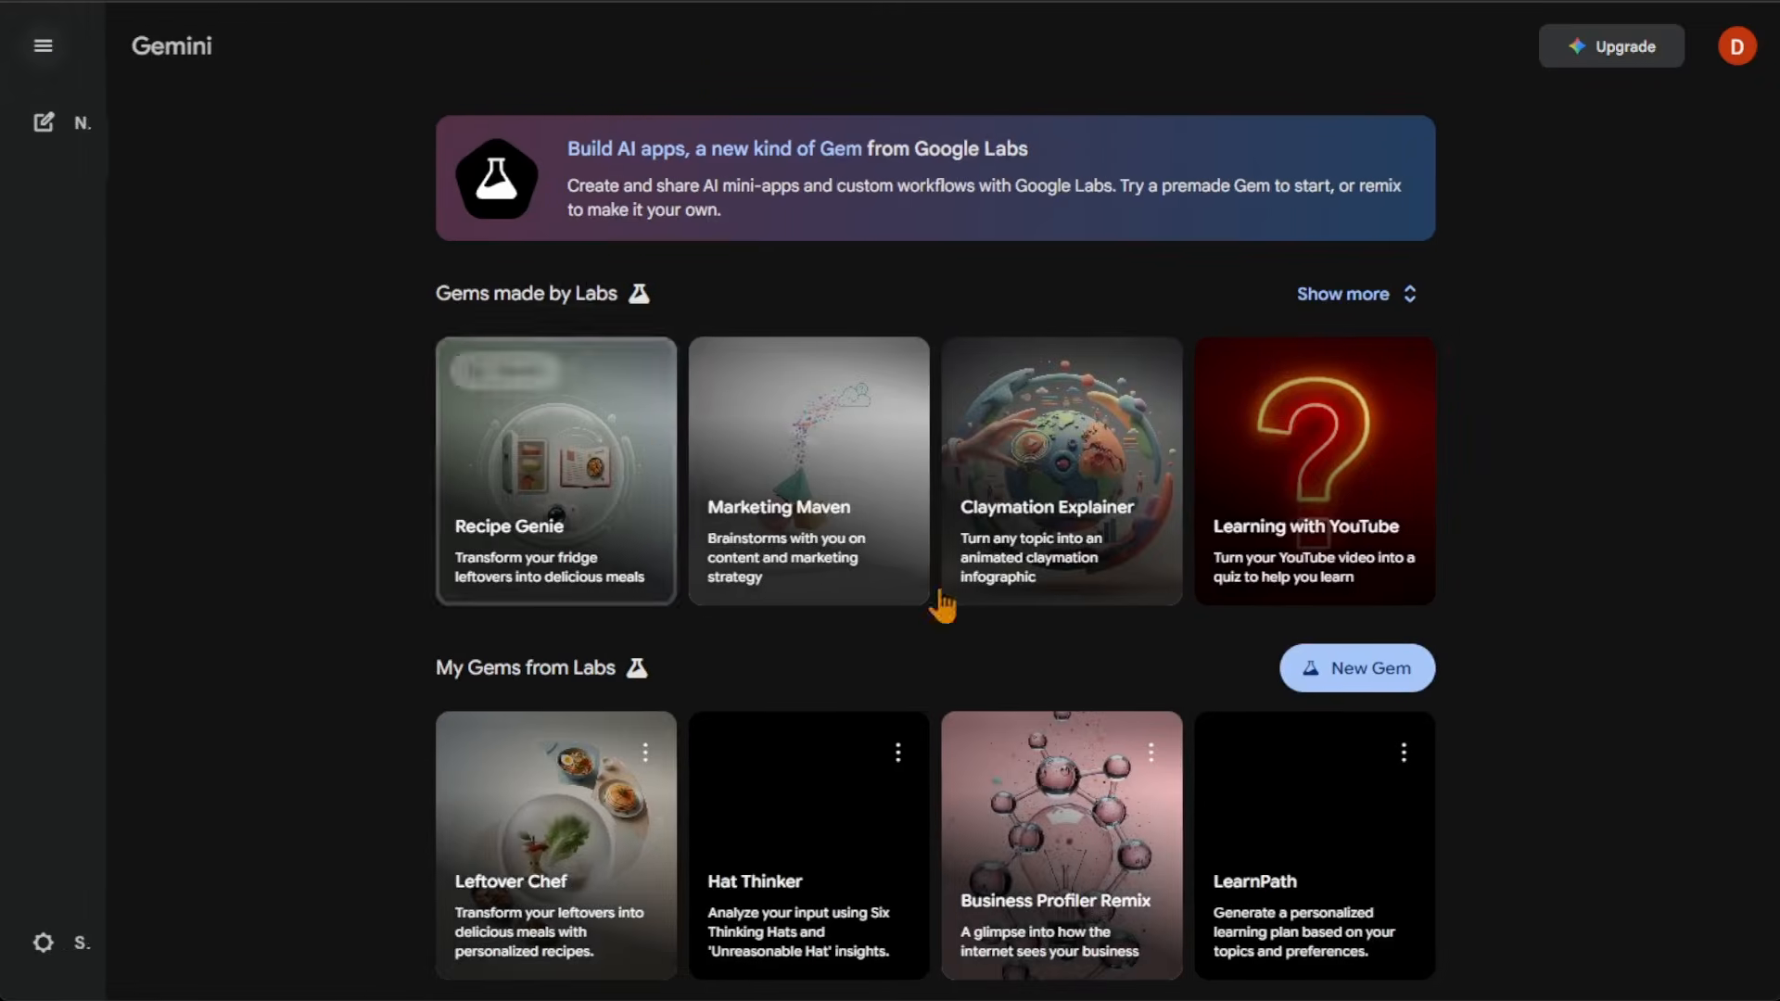
pyautogui.scroll(-9, 1261, 663)
pyautogui.click(1373, 746)
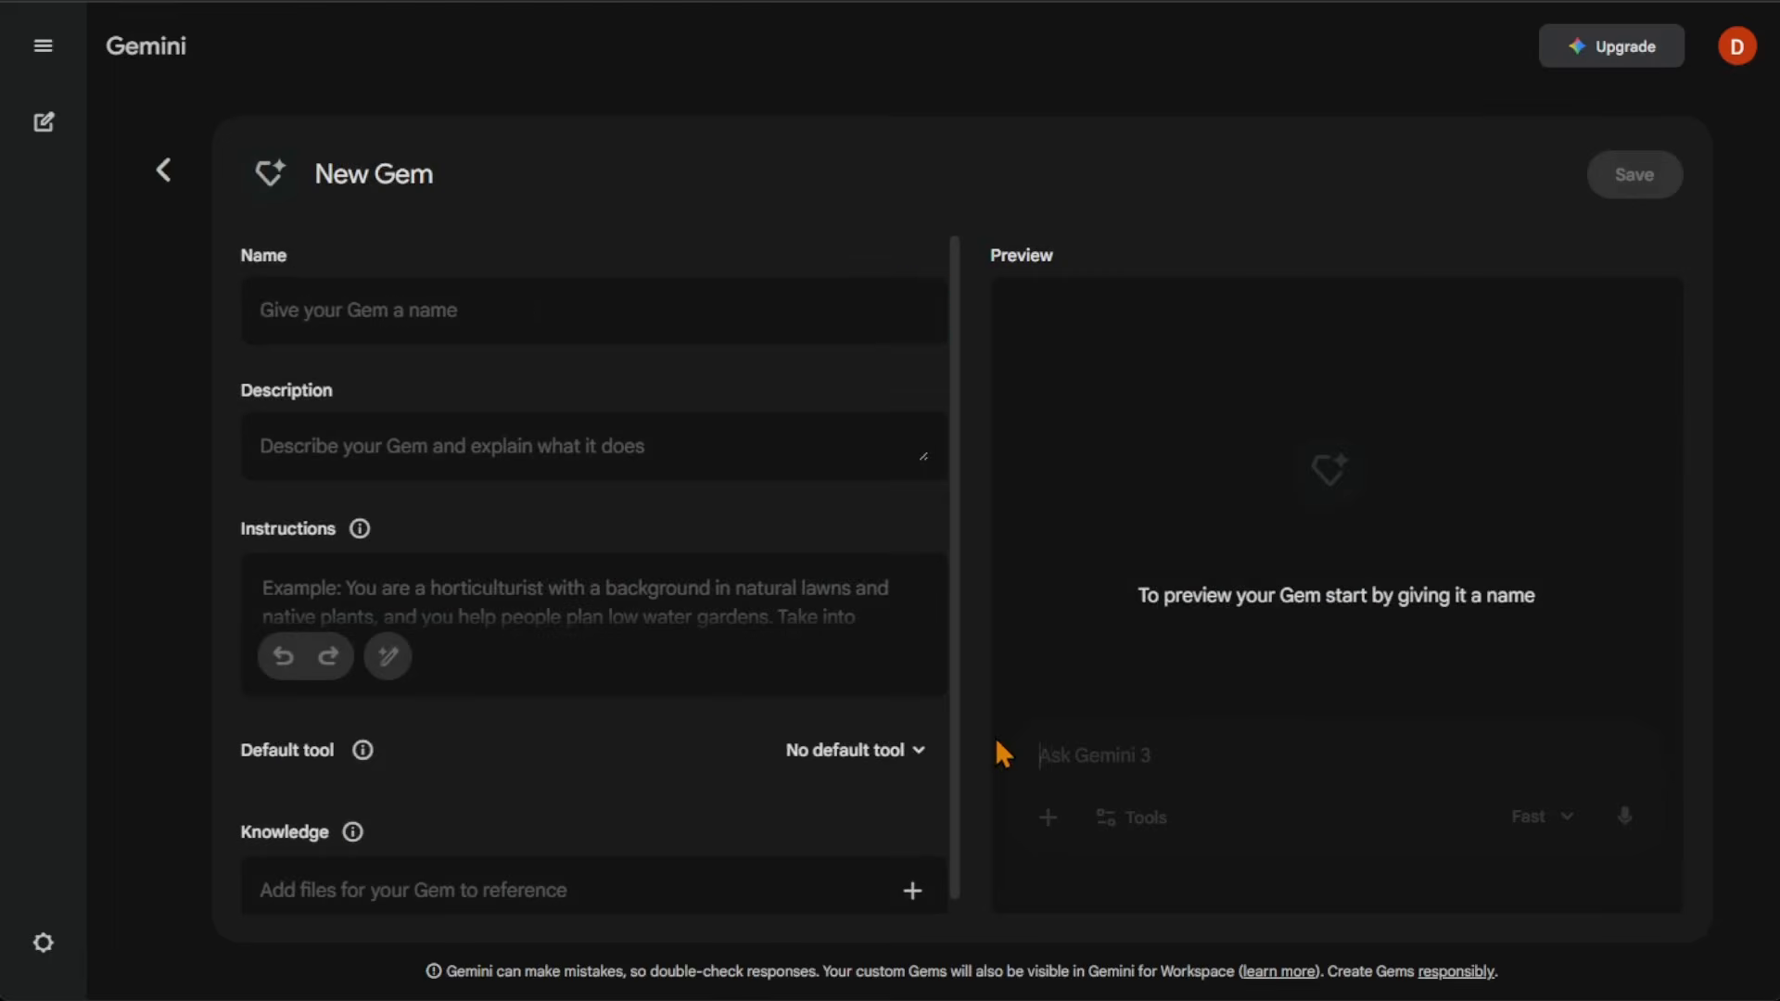
pyautogui.click(918, 890)
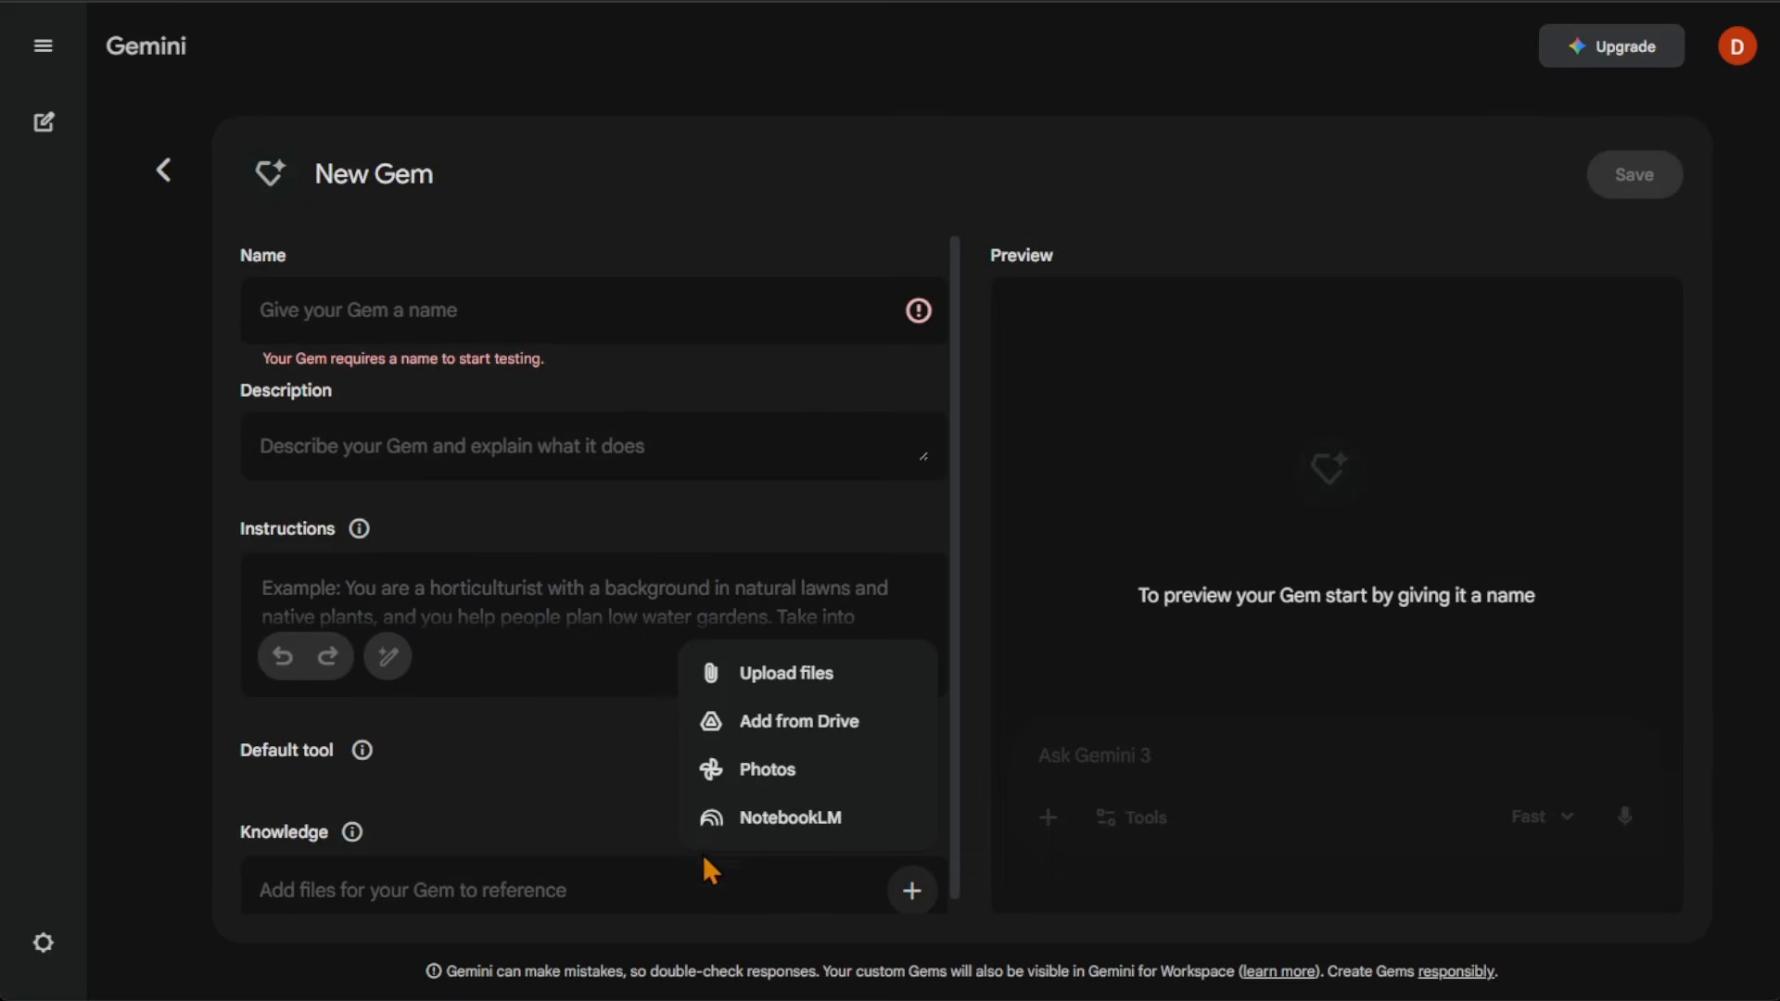
pyautogui.click(620, 798)
# - Leave the unsaved Gem form for a new chat and collapse the sidebar
pyautogui.click(42, 46)
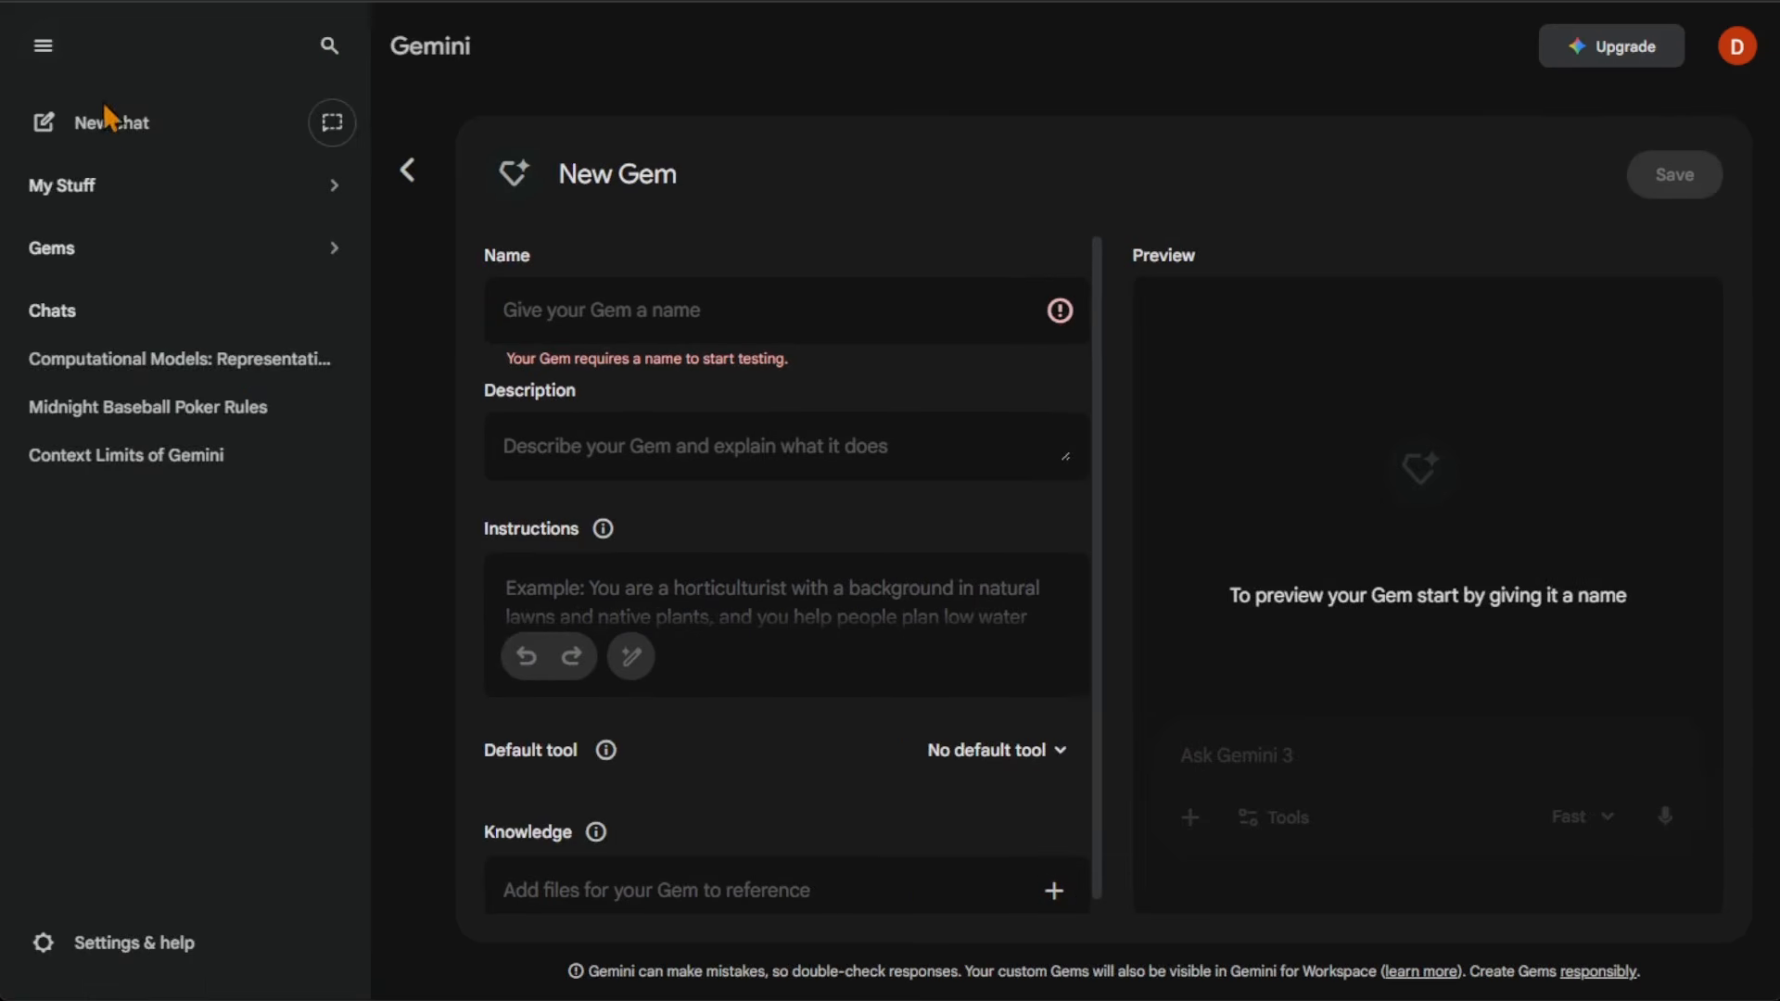
pyautogui.click(110, 123)
pyautogui.click(43, 46)
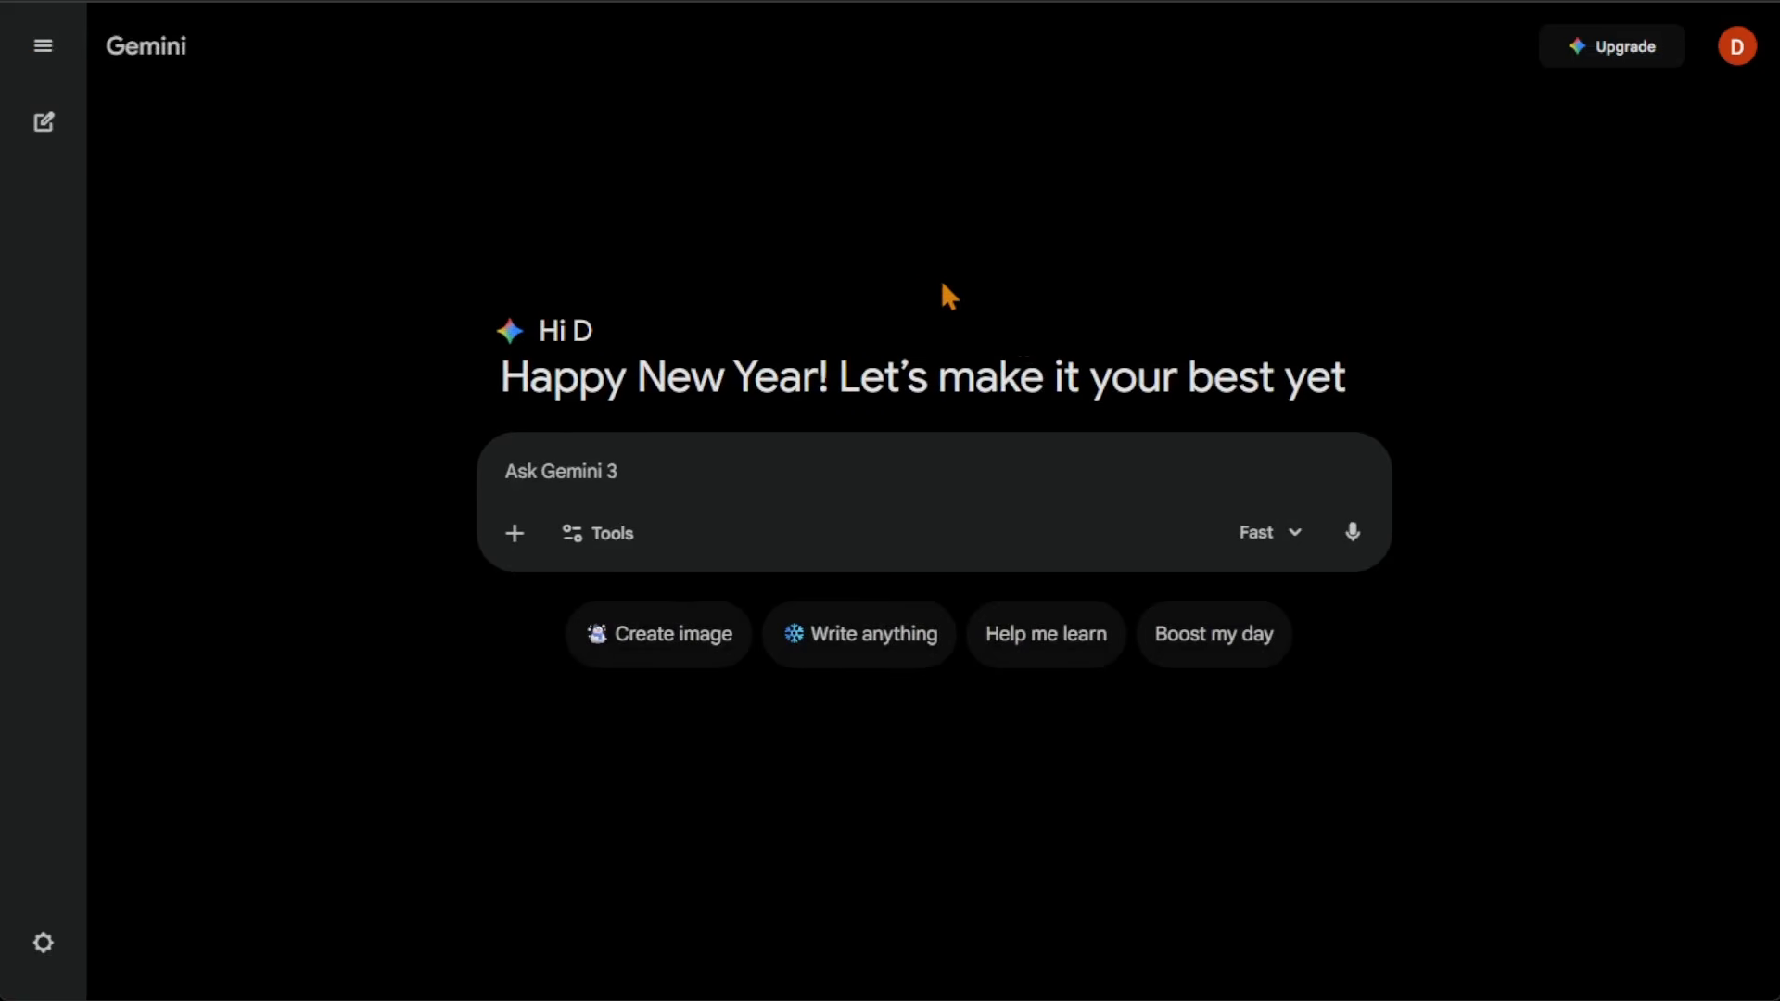
# - Go back to the Gems page with the sidebar collapsed and browse from the My Gems from Labs section to Gem manager
pyautogui.click(43, 46)
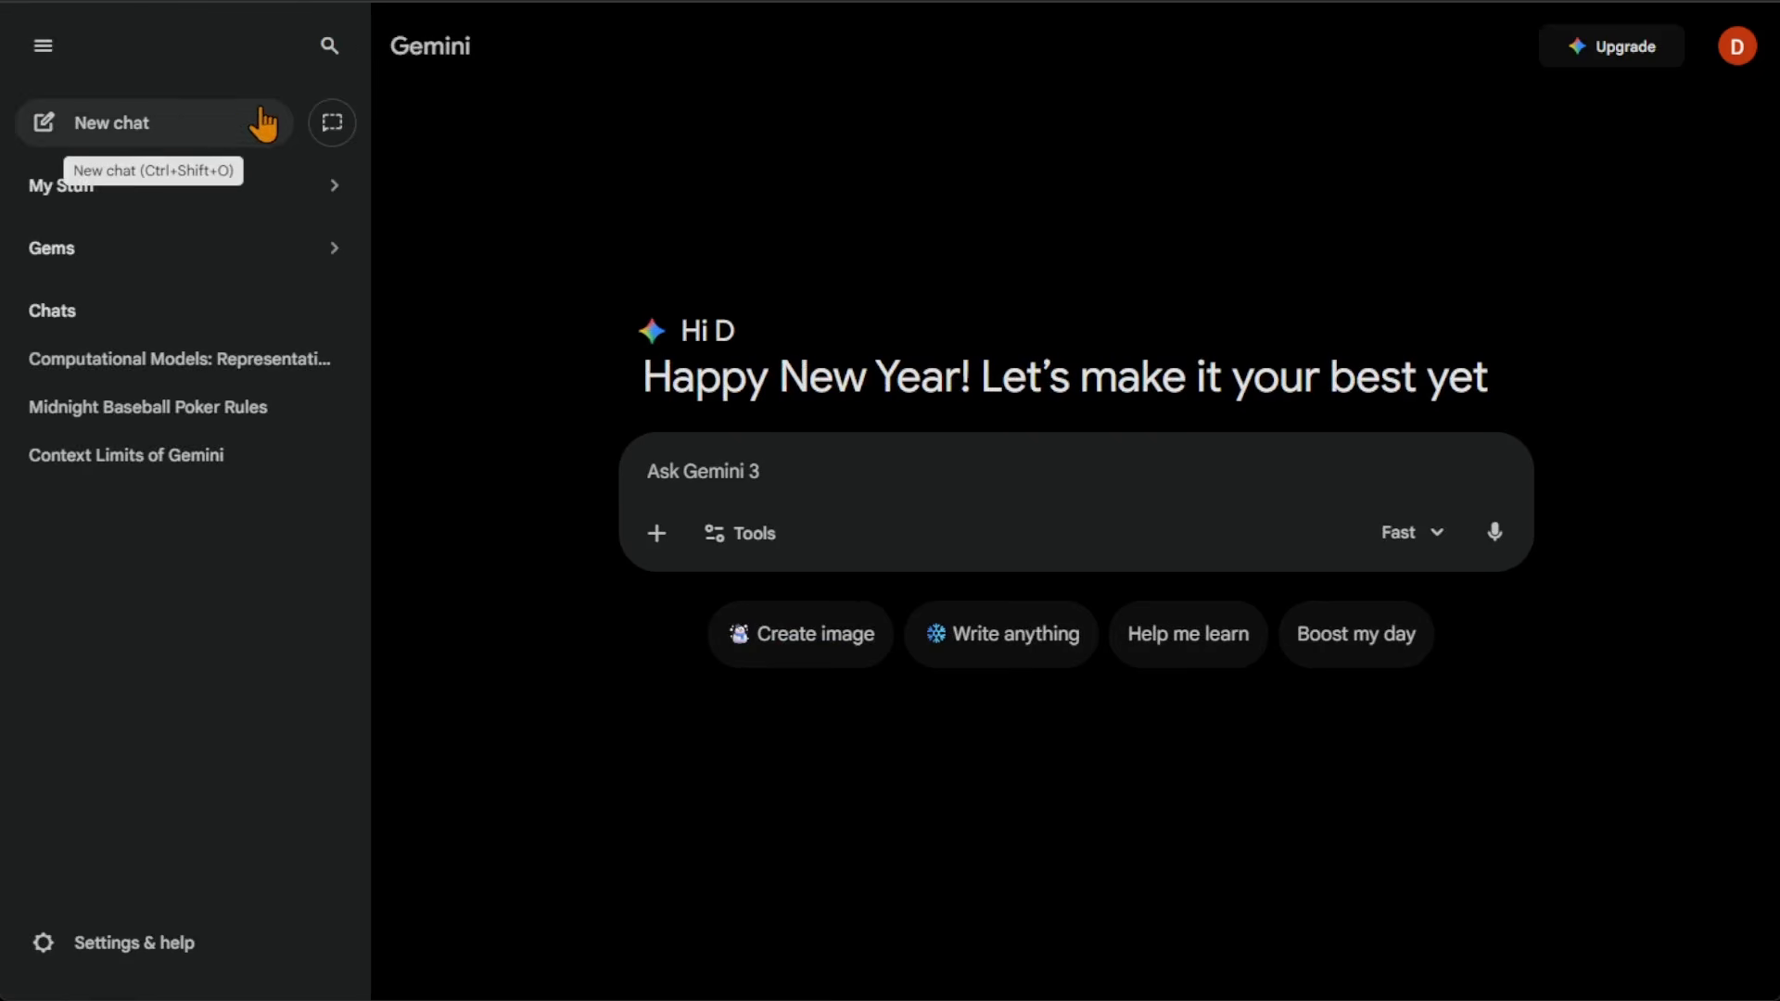
pyautogui.click(148, 250)
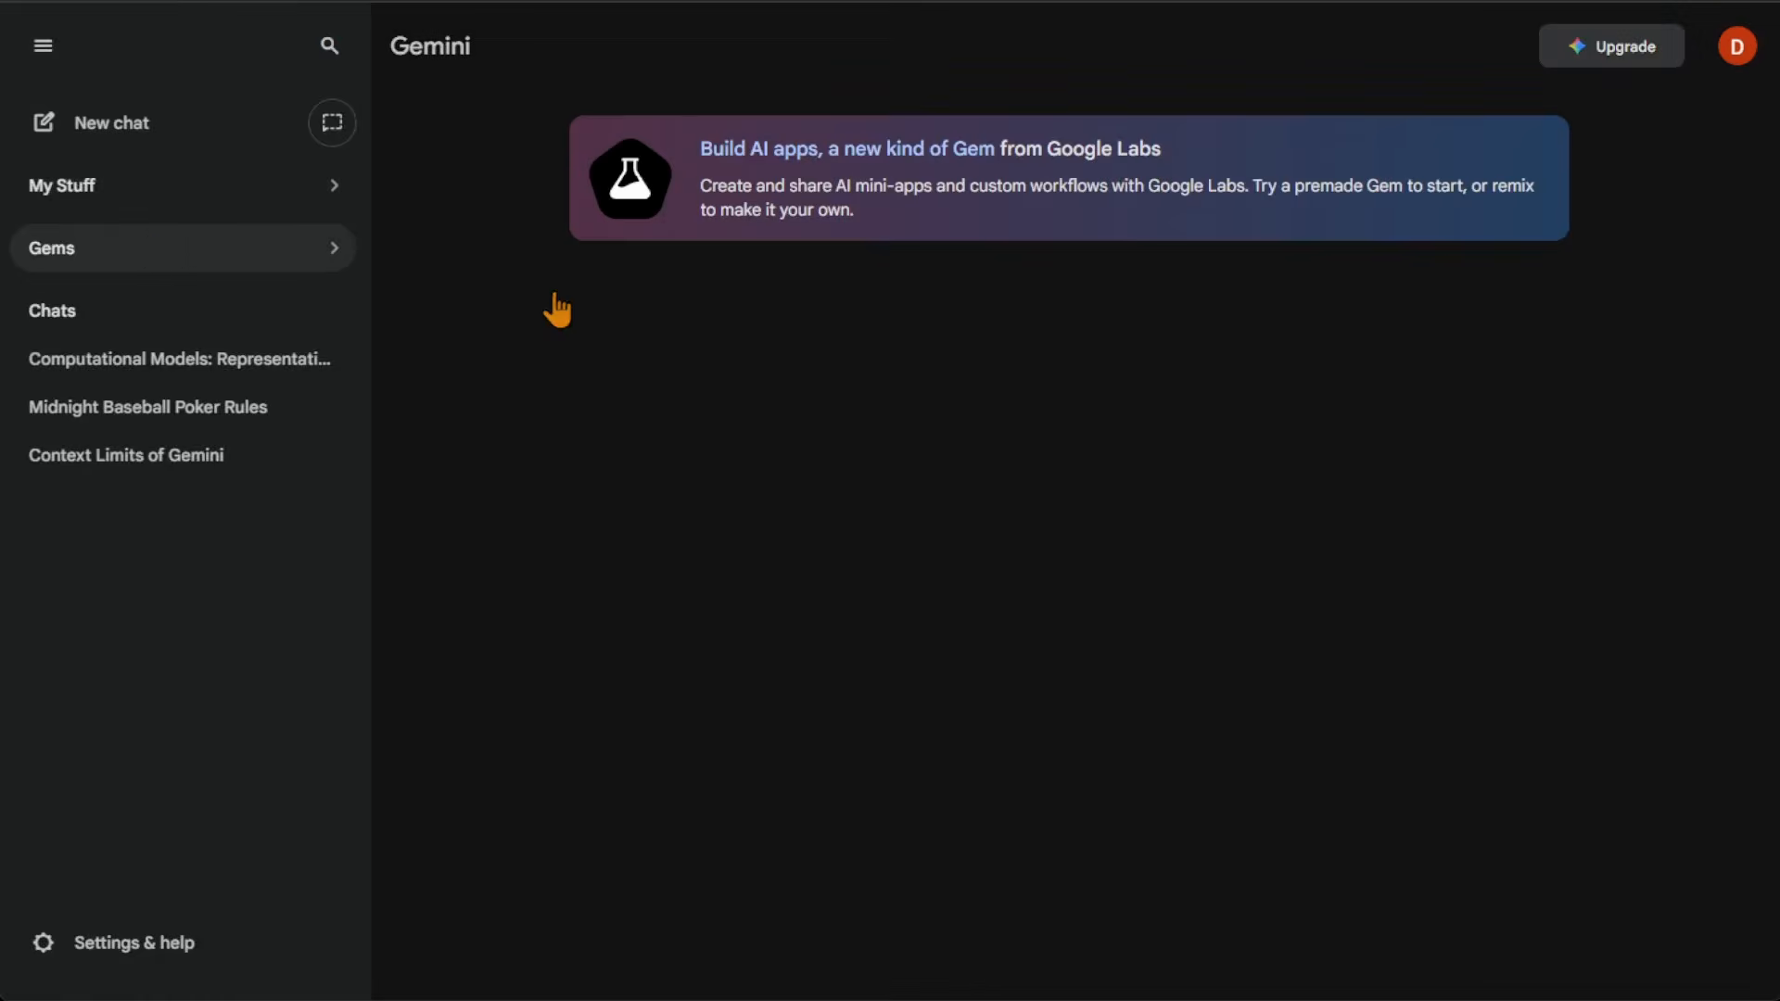
pyautogui.click(43, 43)
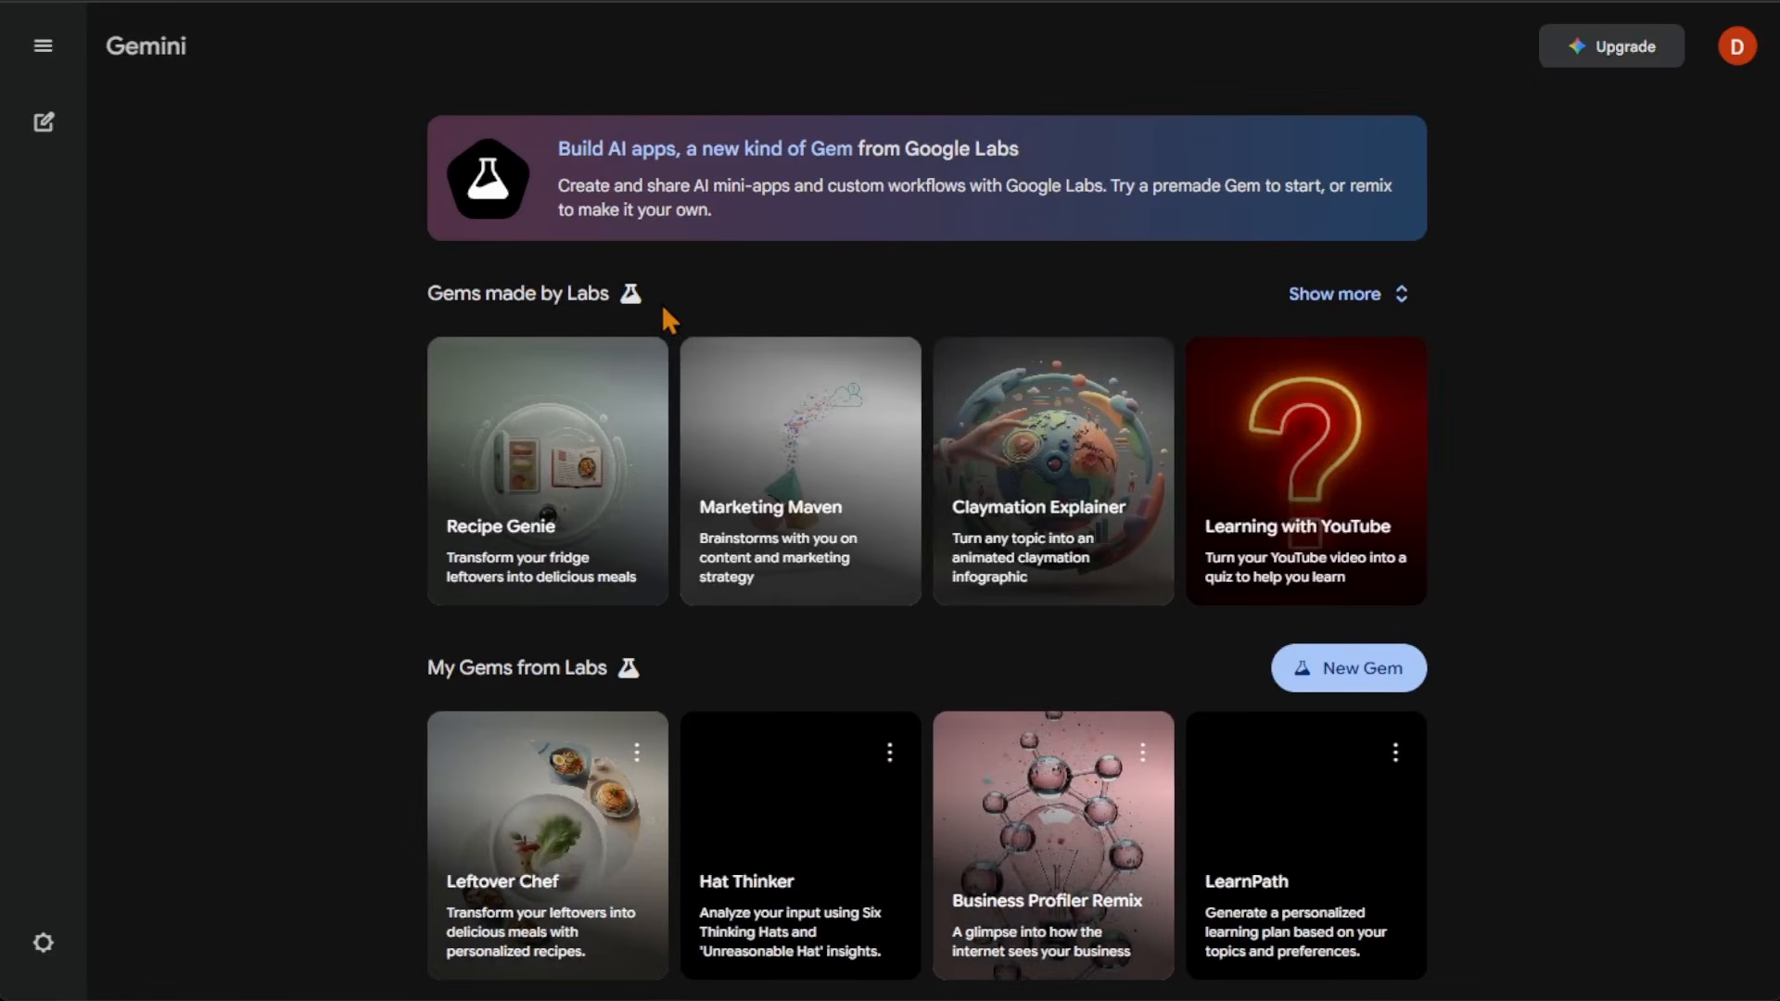
pyautogui.click(49, 52)
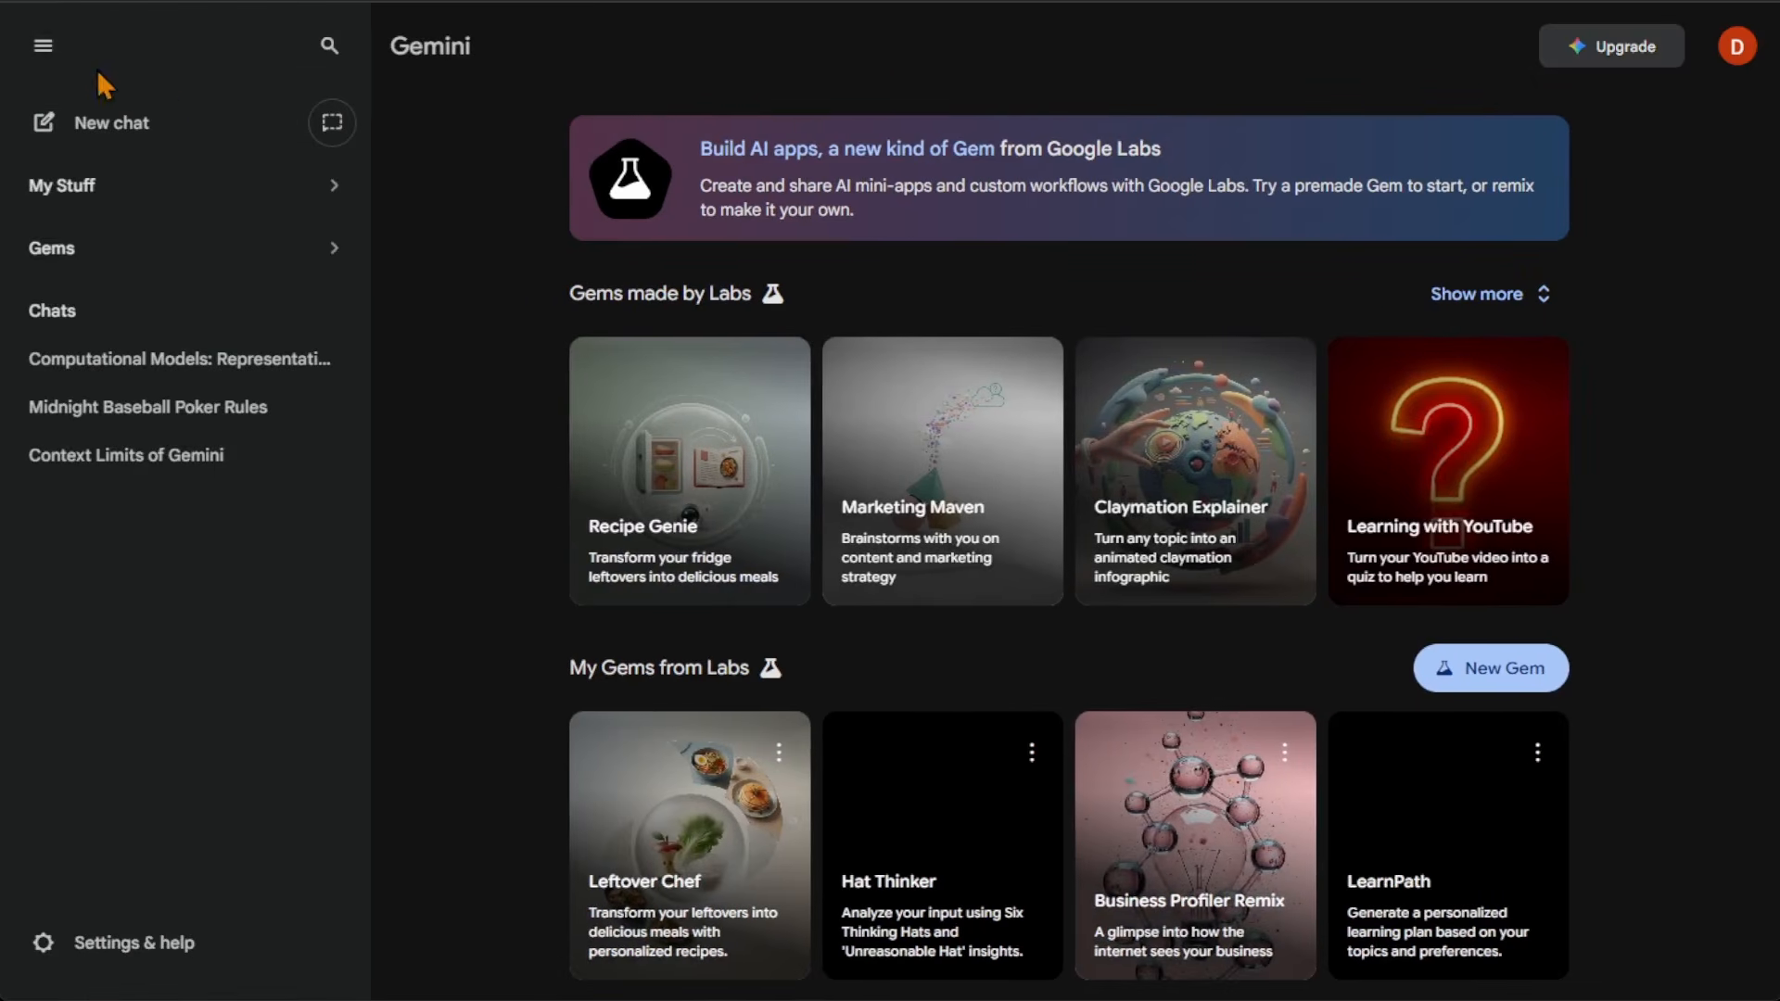
pyautogui.click(42, 45)
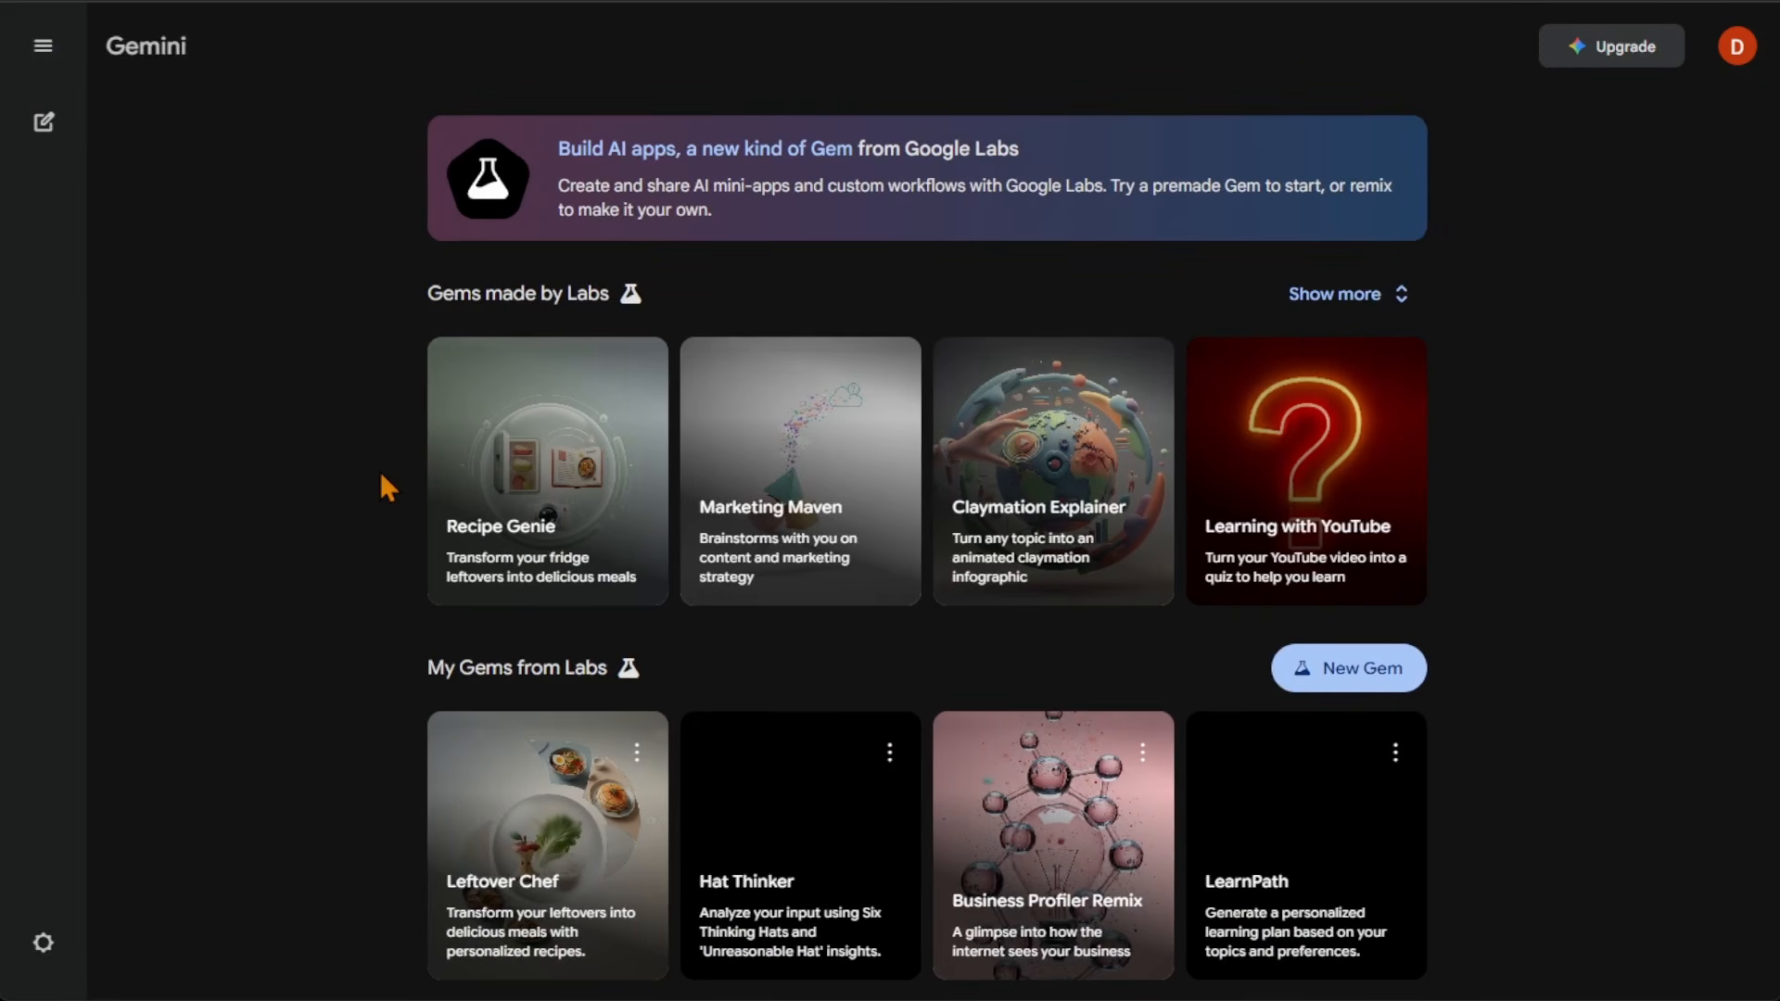
pyautogui.scroll(-4, 381, 477)
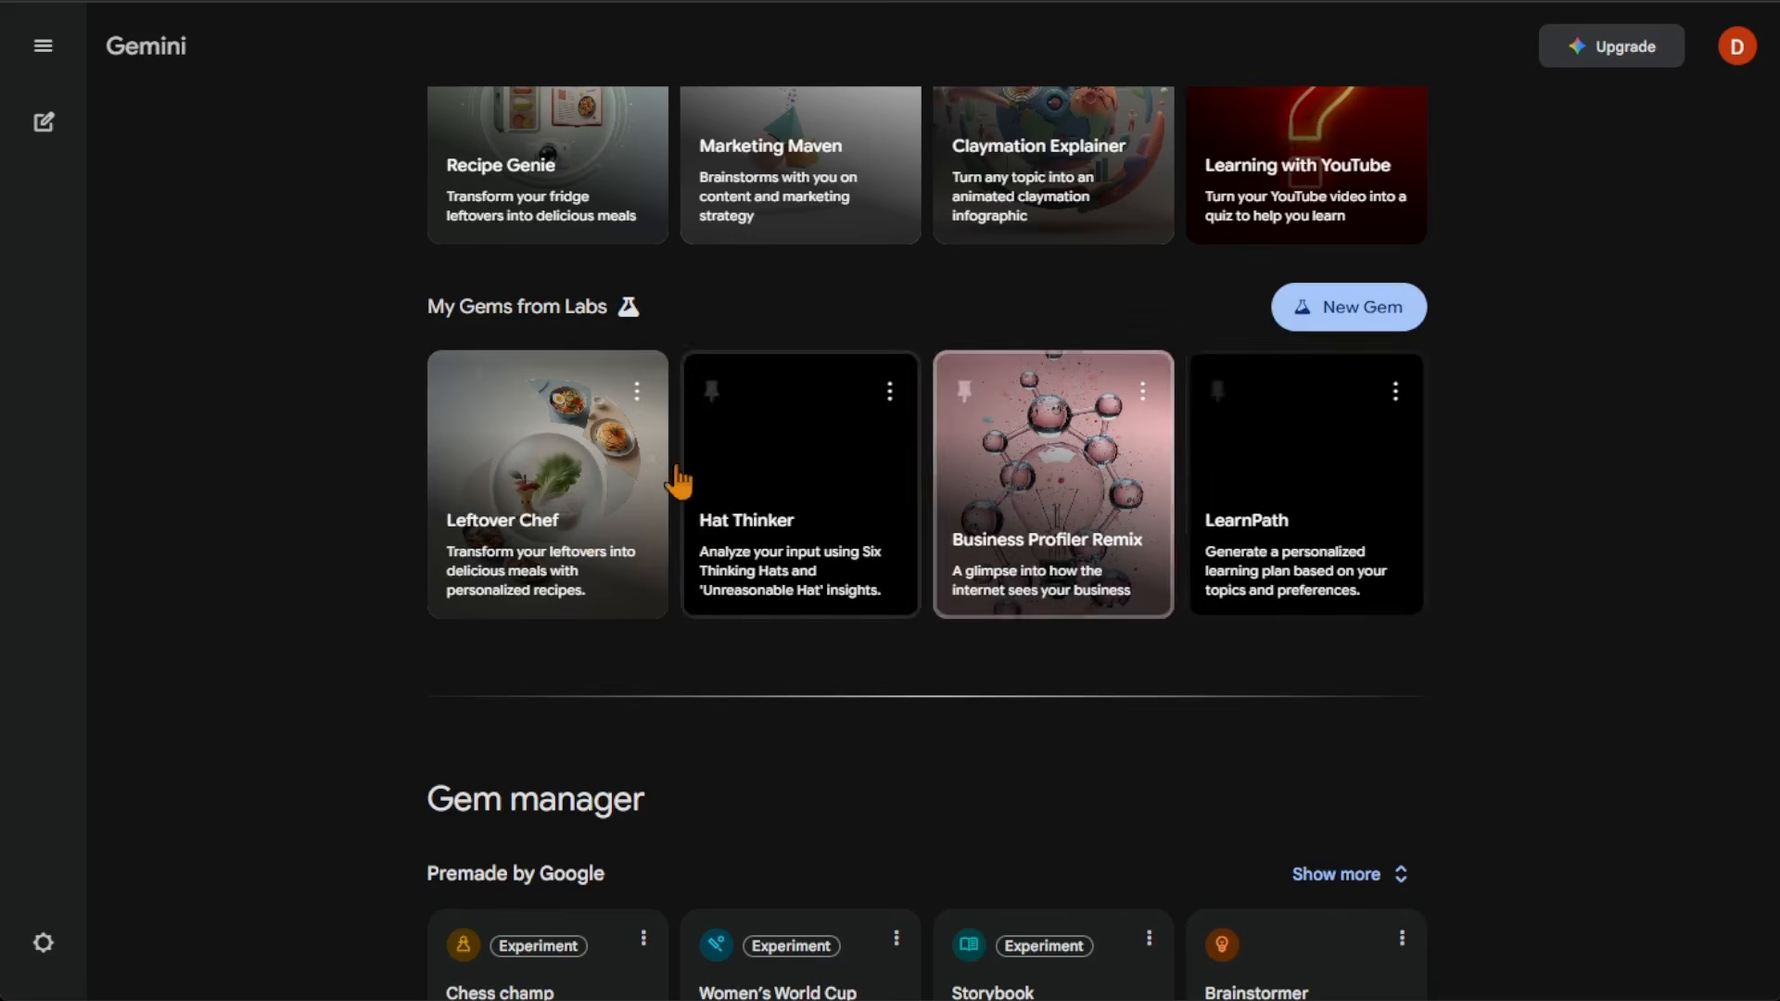
# - Expand the full list of Gems made by Labs and browse the premade Gems through to My Gems from Labs
pyautogui.scroll(4, 1391, 417)
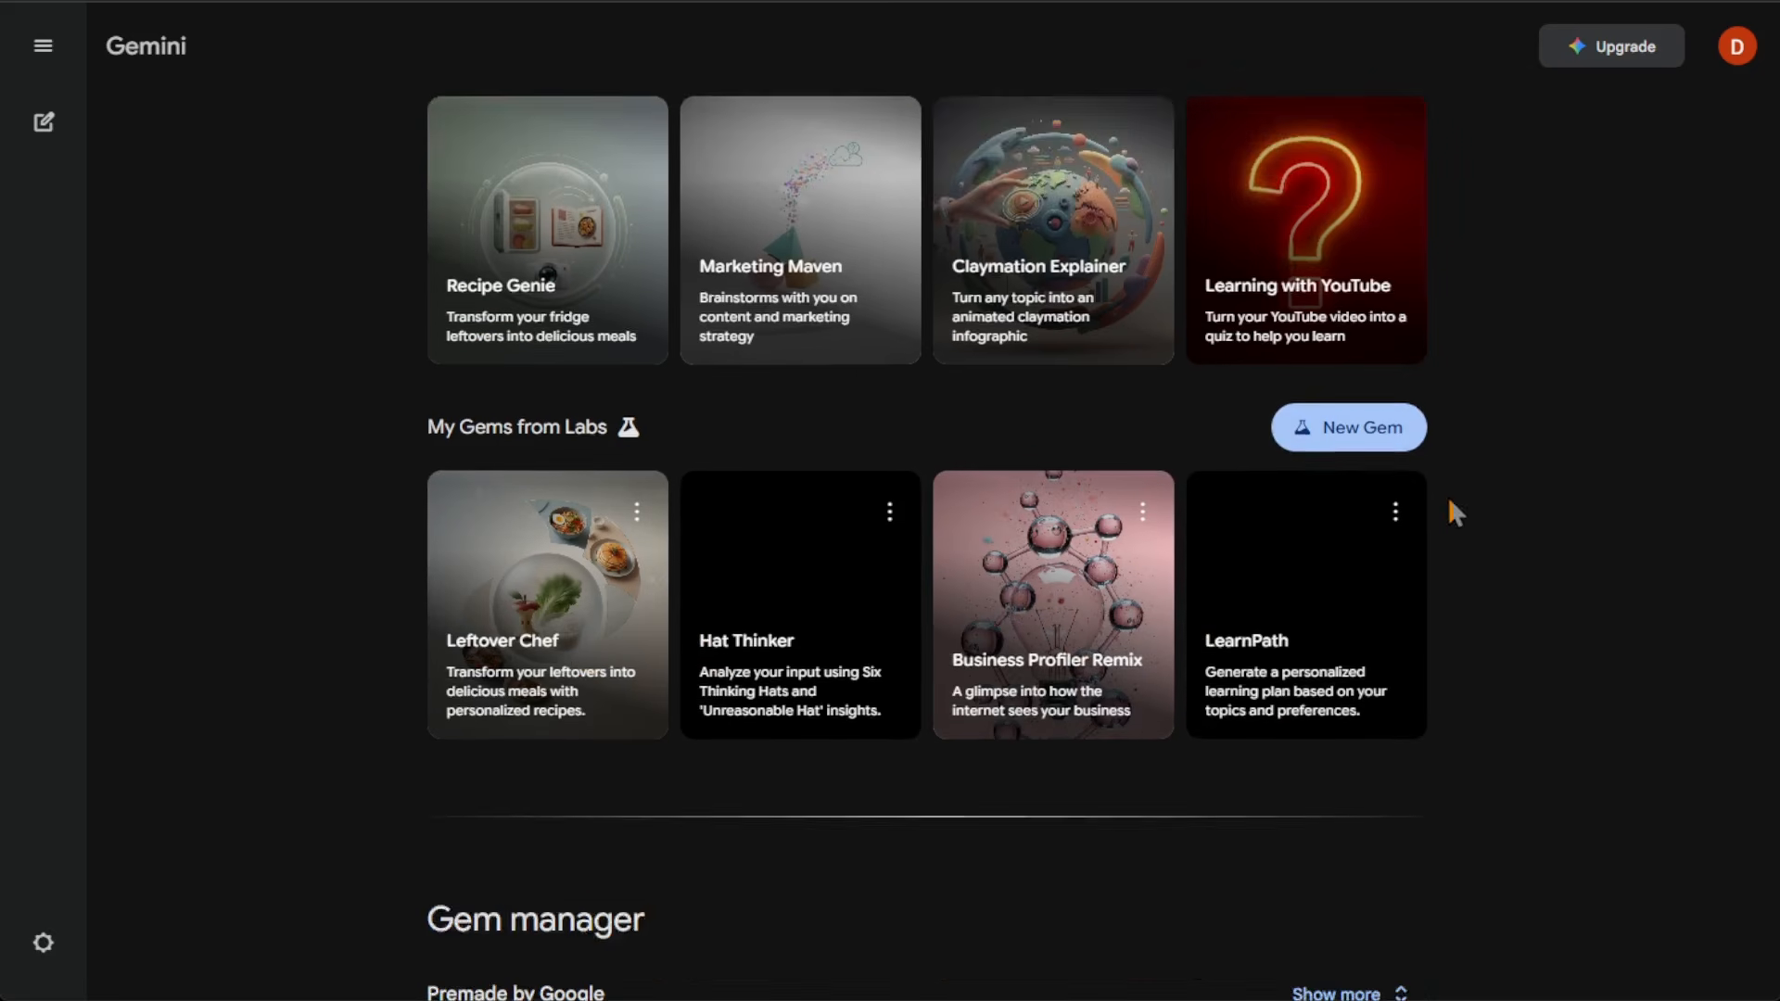
pyautogui.moveTo(1028, 399)
pyautogui.click(1389, 297)
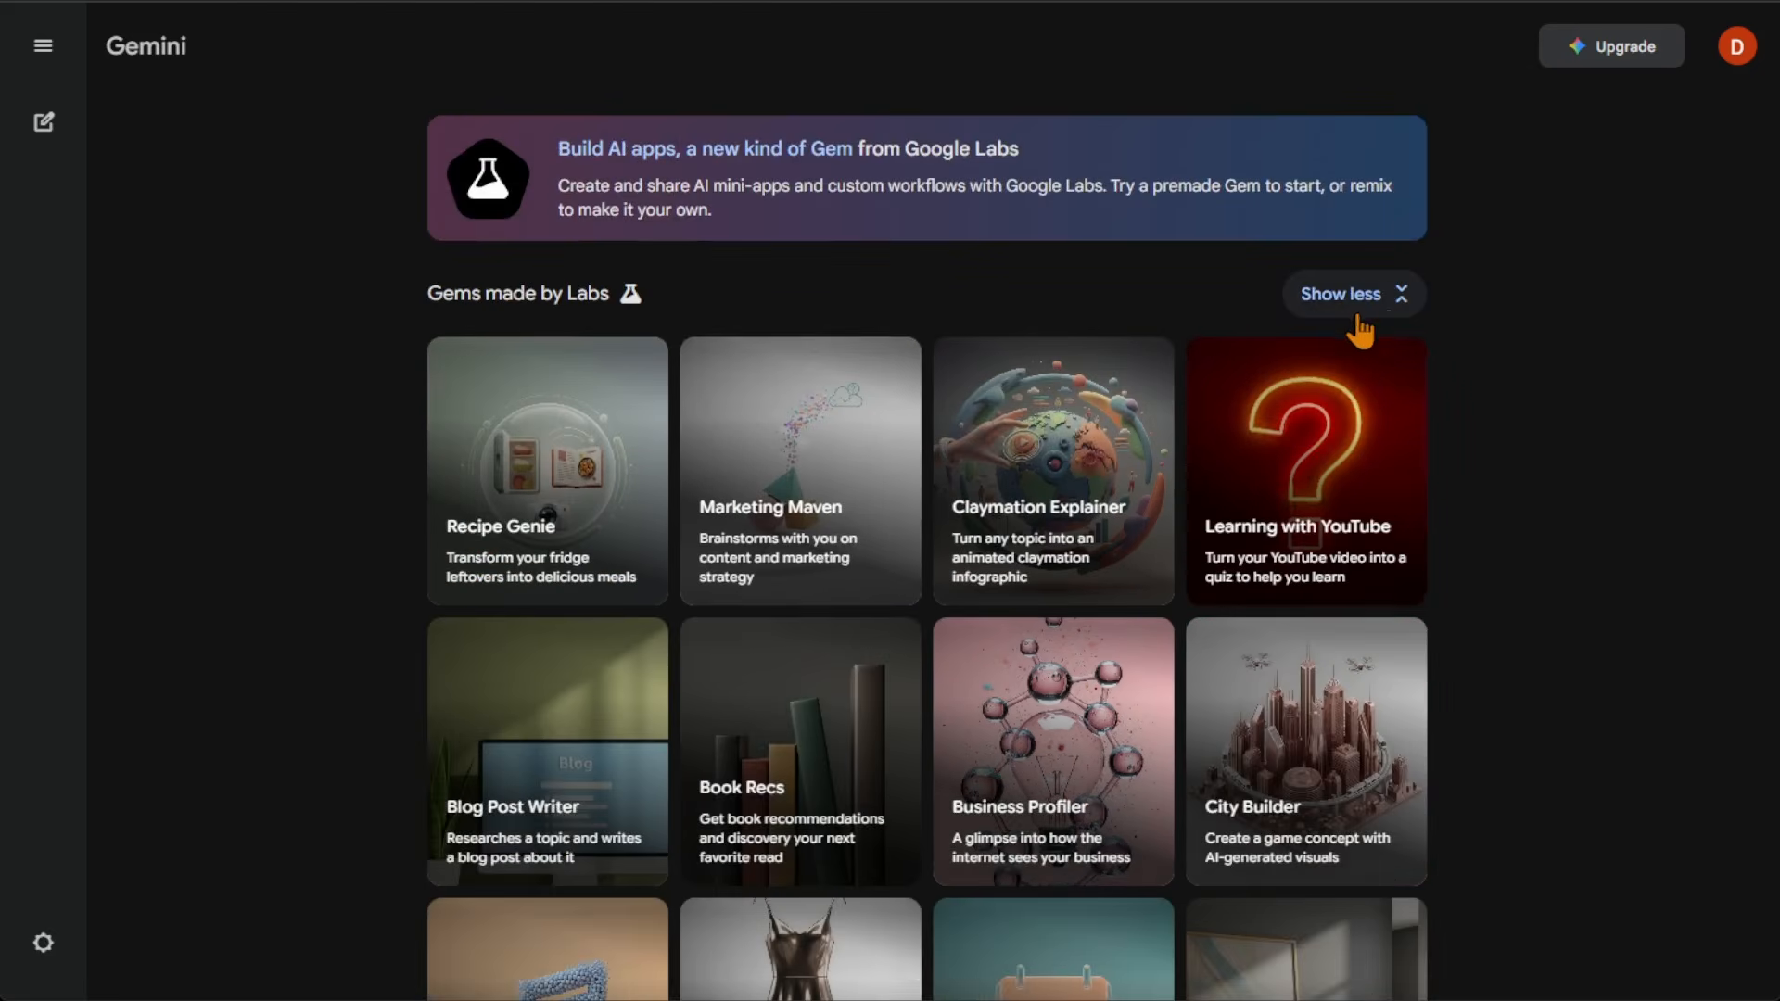
pyautogui.scroll(-10, 1150, 376)
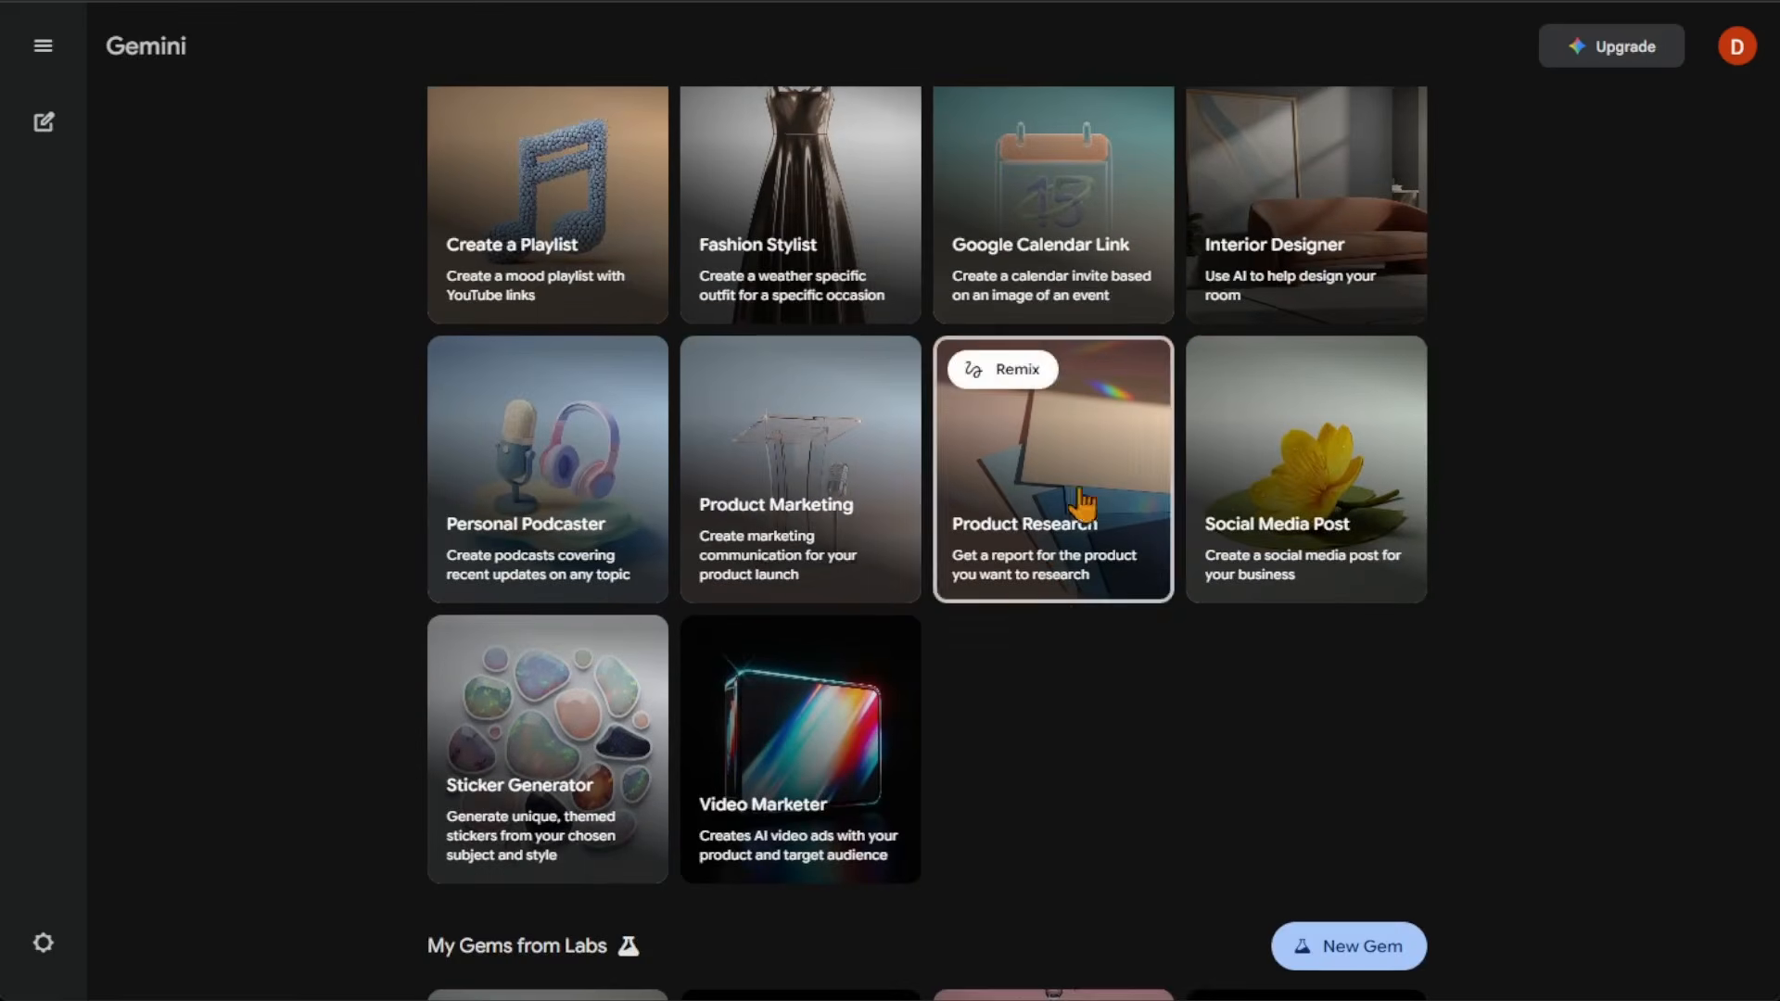
pyautogui.scroll(4, 1017, 626)
pyautogui.scroll(5, 1017, 626)
pyautogui.scroll(-15, 1243, 519)
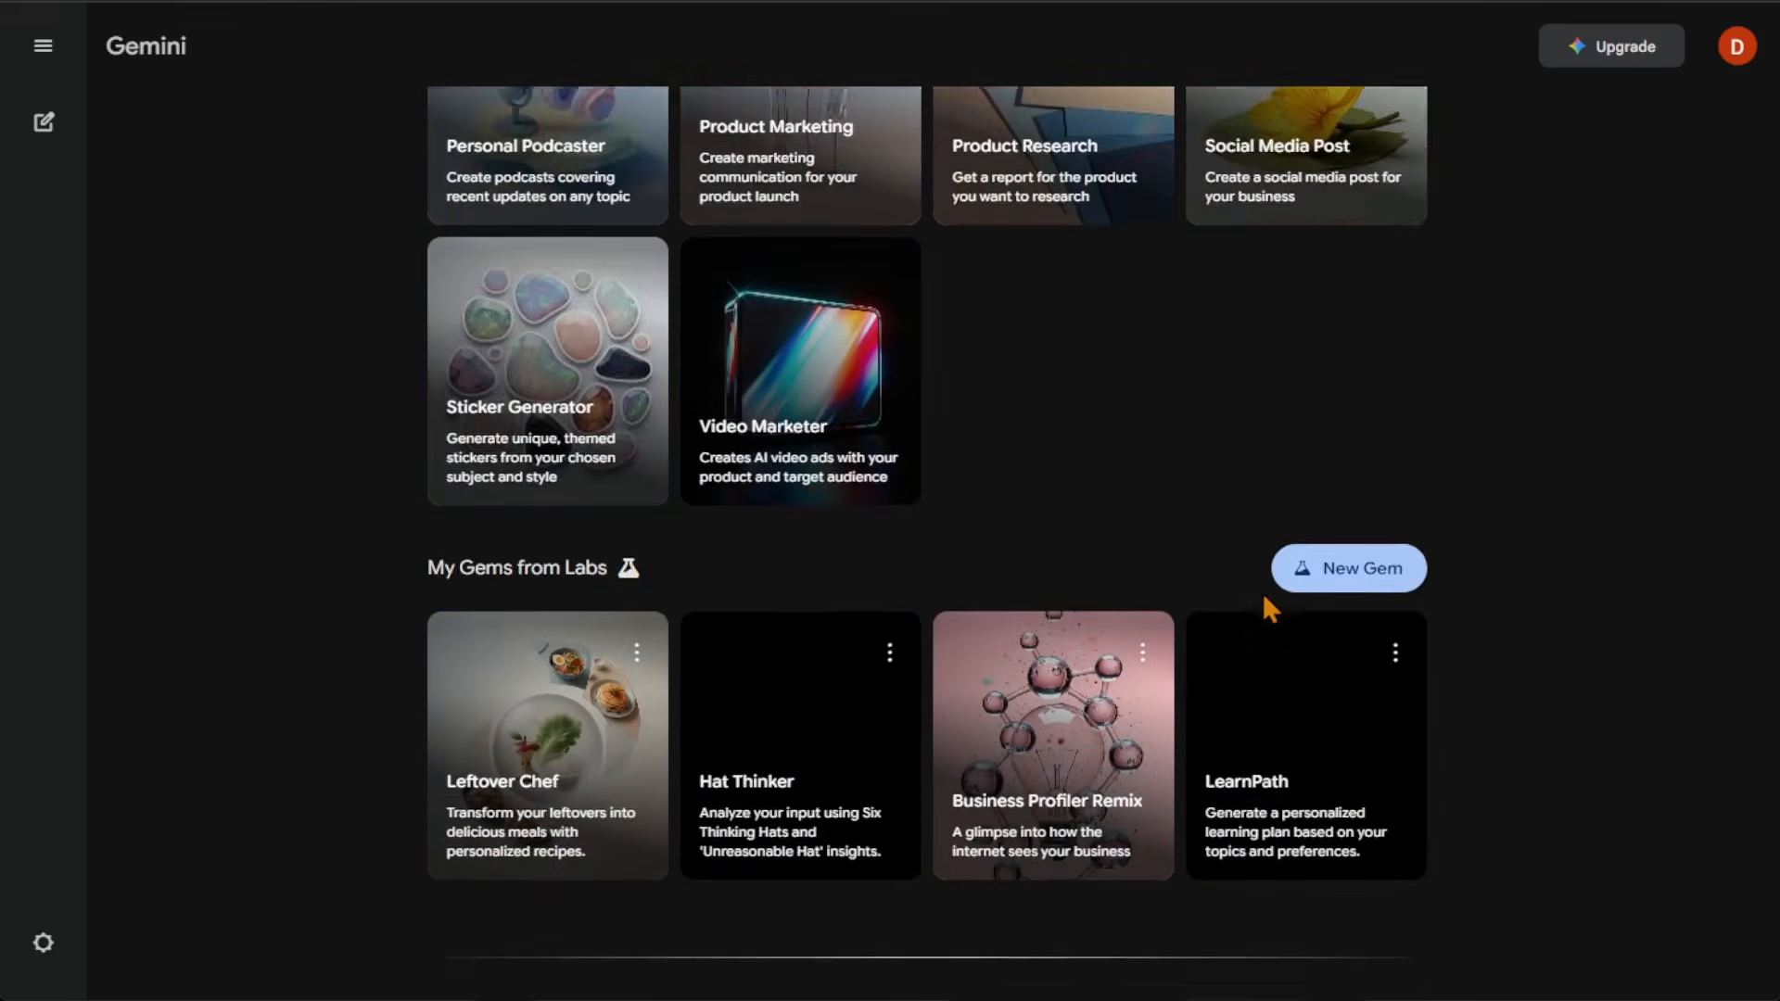
# - Open a blank classic Gem from the Gem manager and review its Knowledge file sources without adding any
pyautogui.scroll(-2, 766, 517)
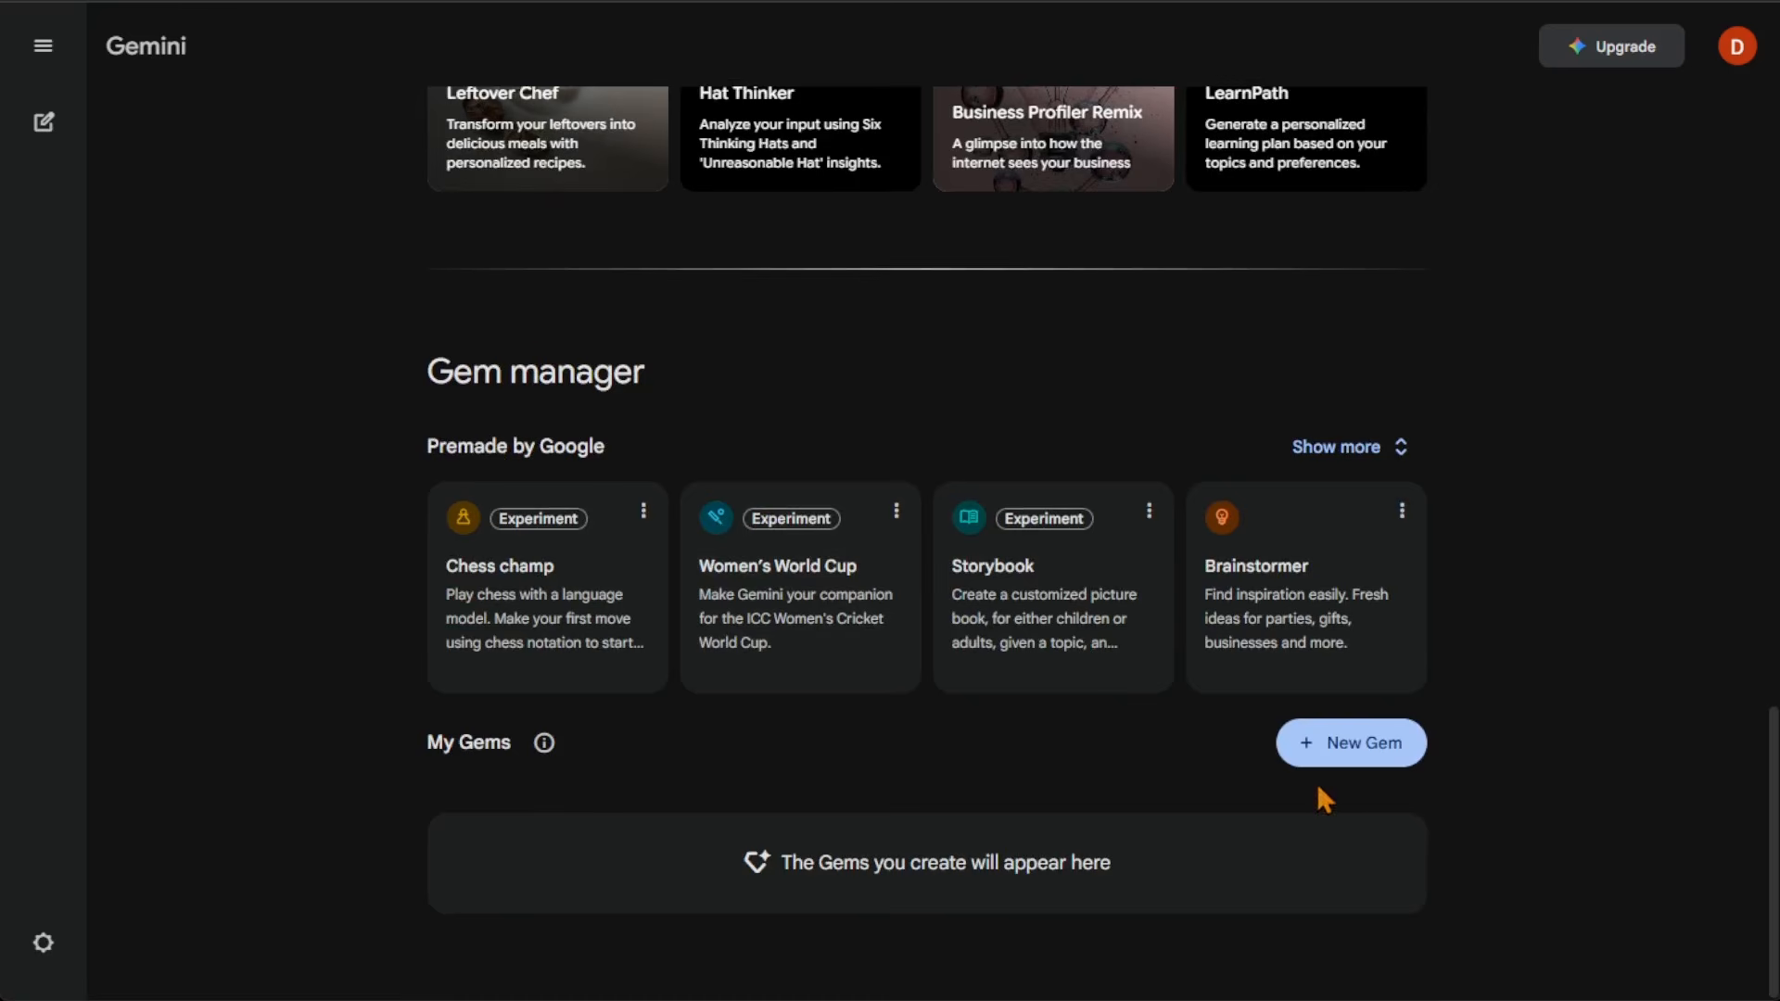
pyautogui.click(1355, 745)
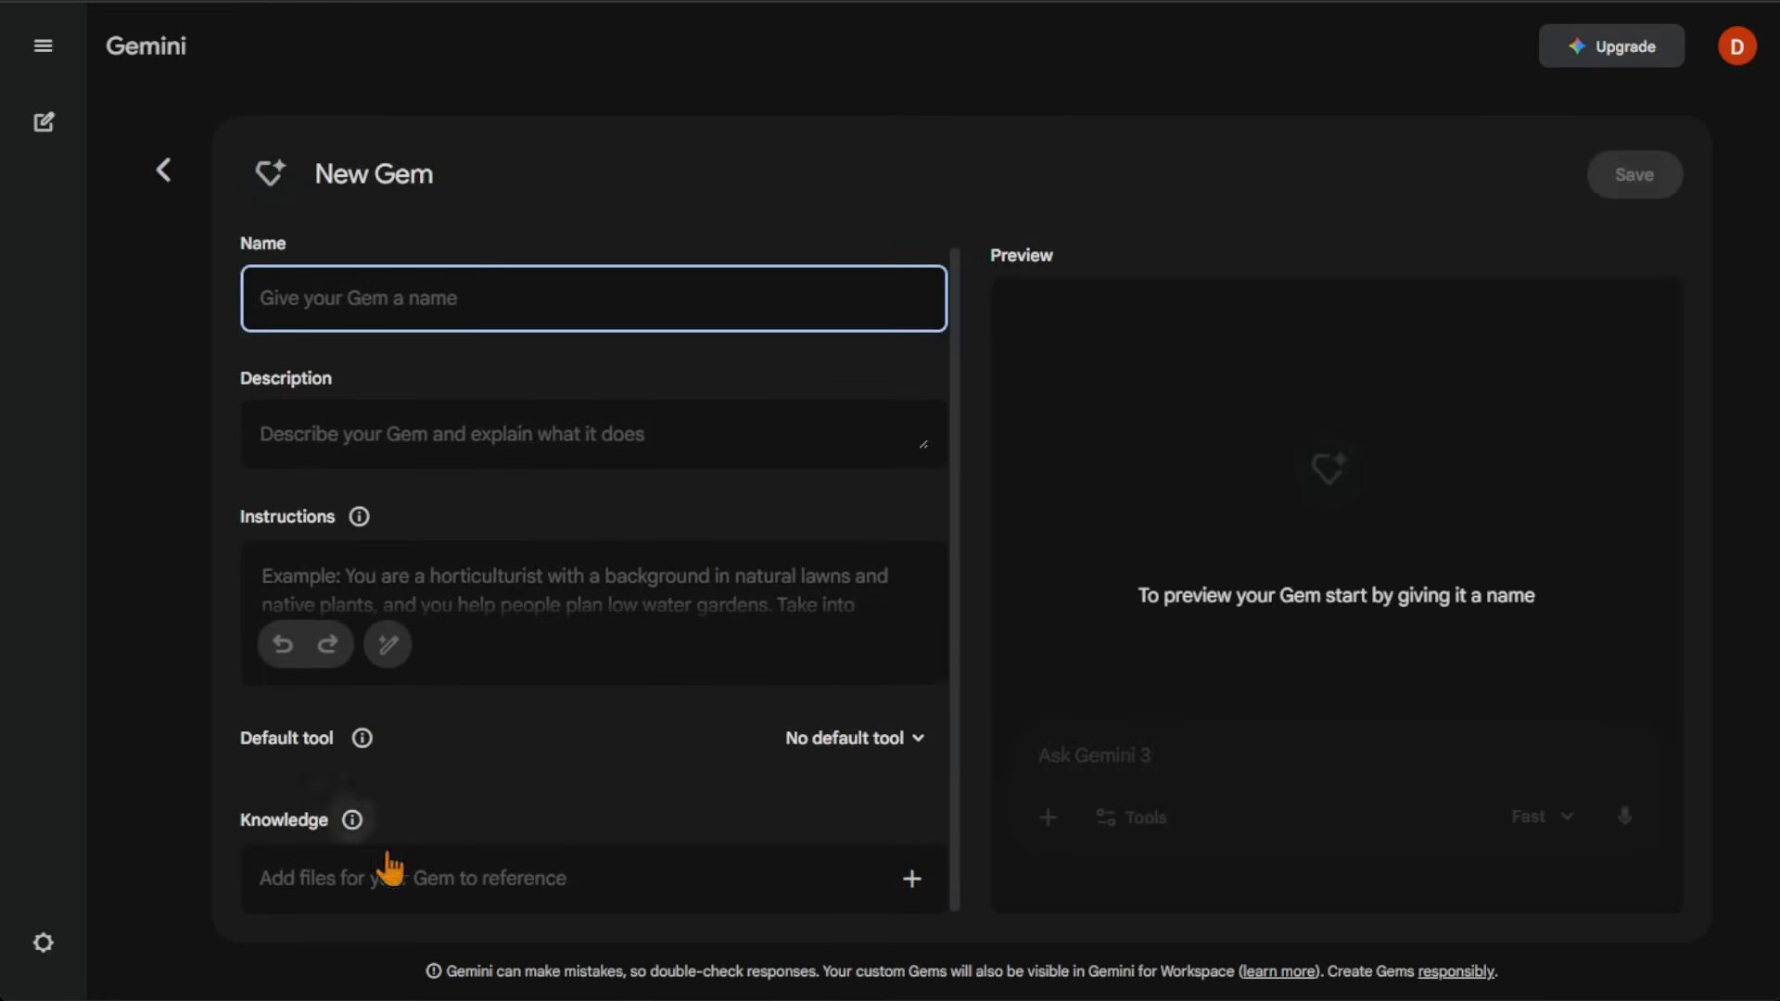
pyautogui.click(911, 879)
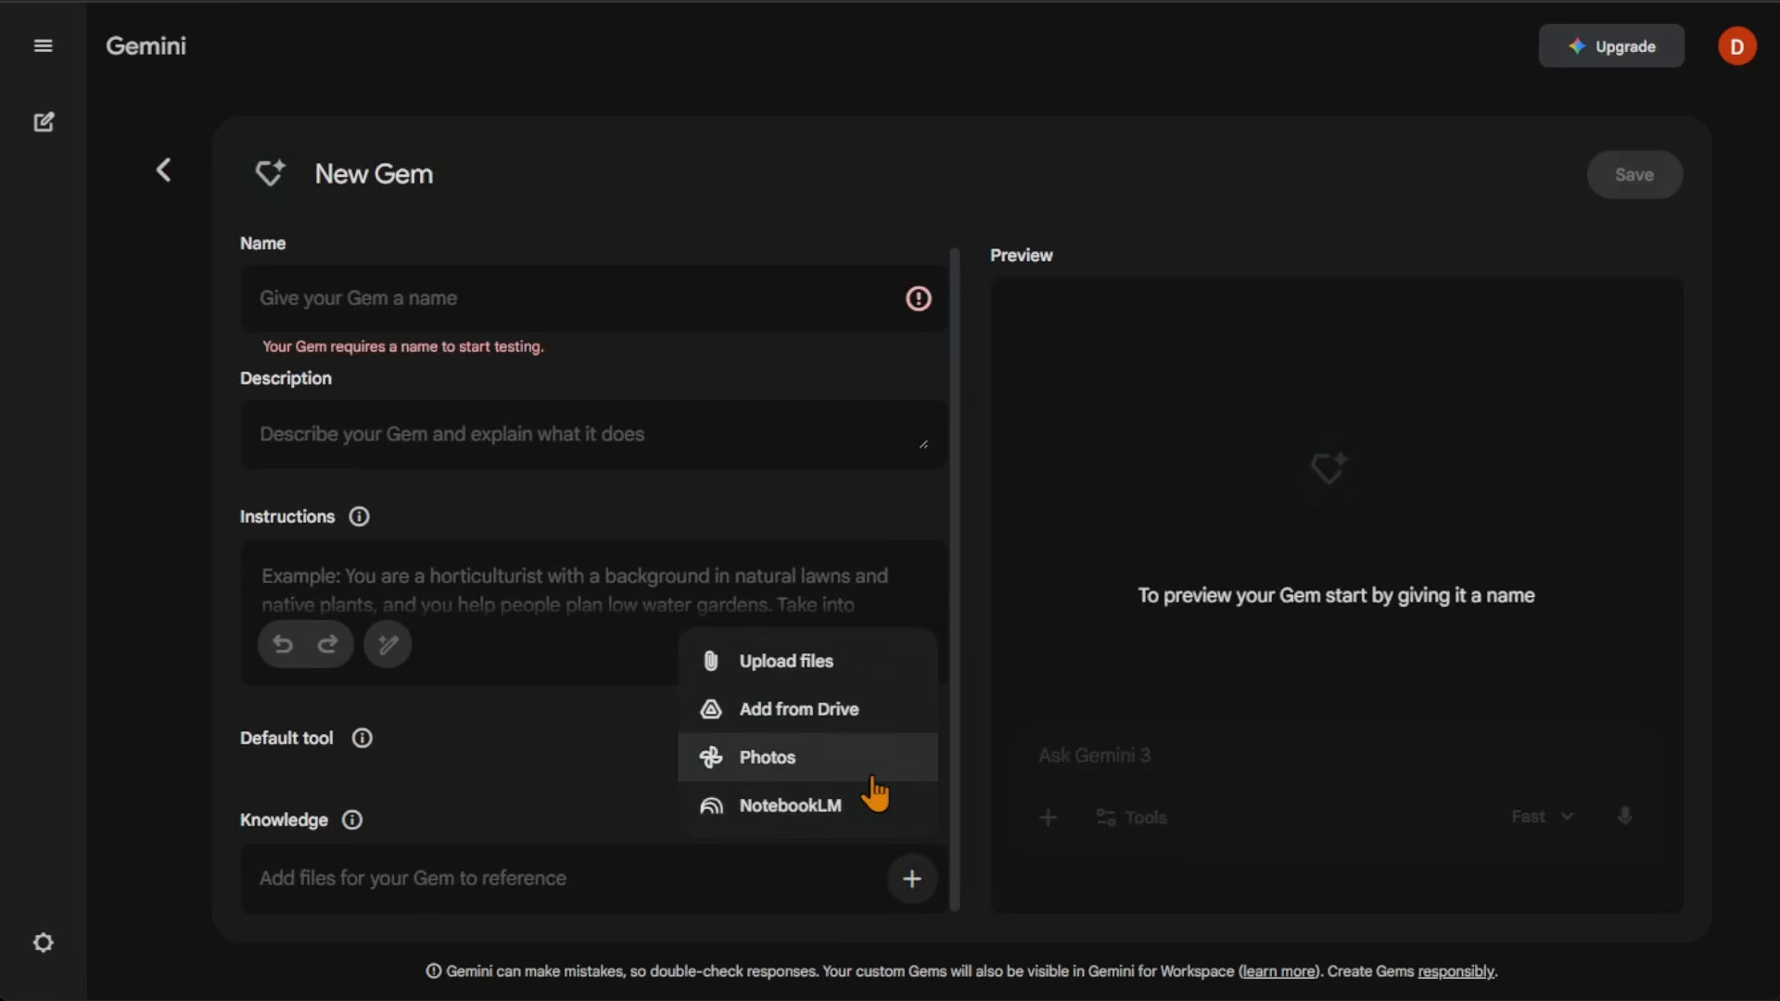
pyautogui.click(650, 900)
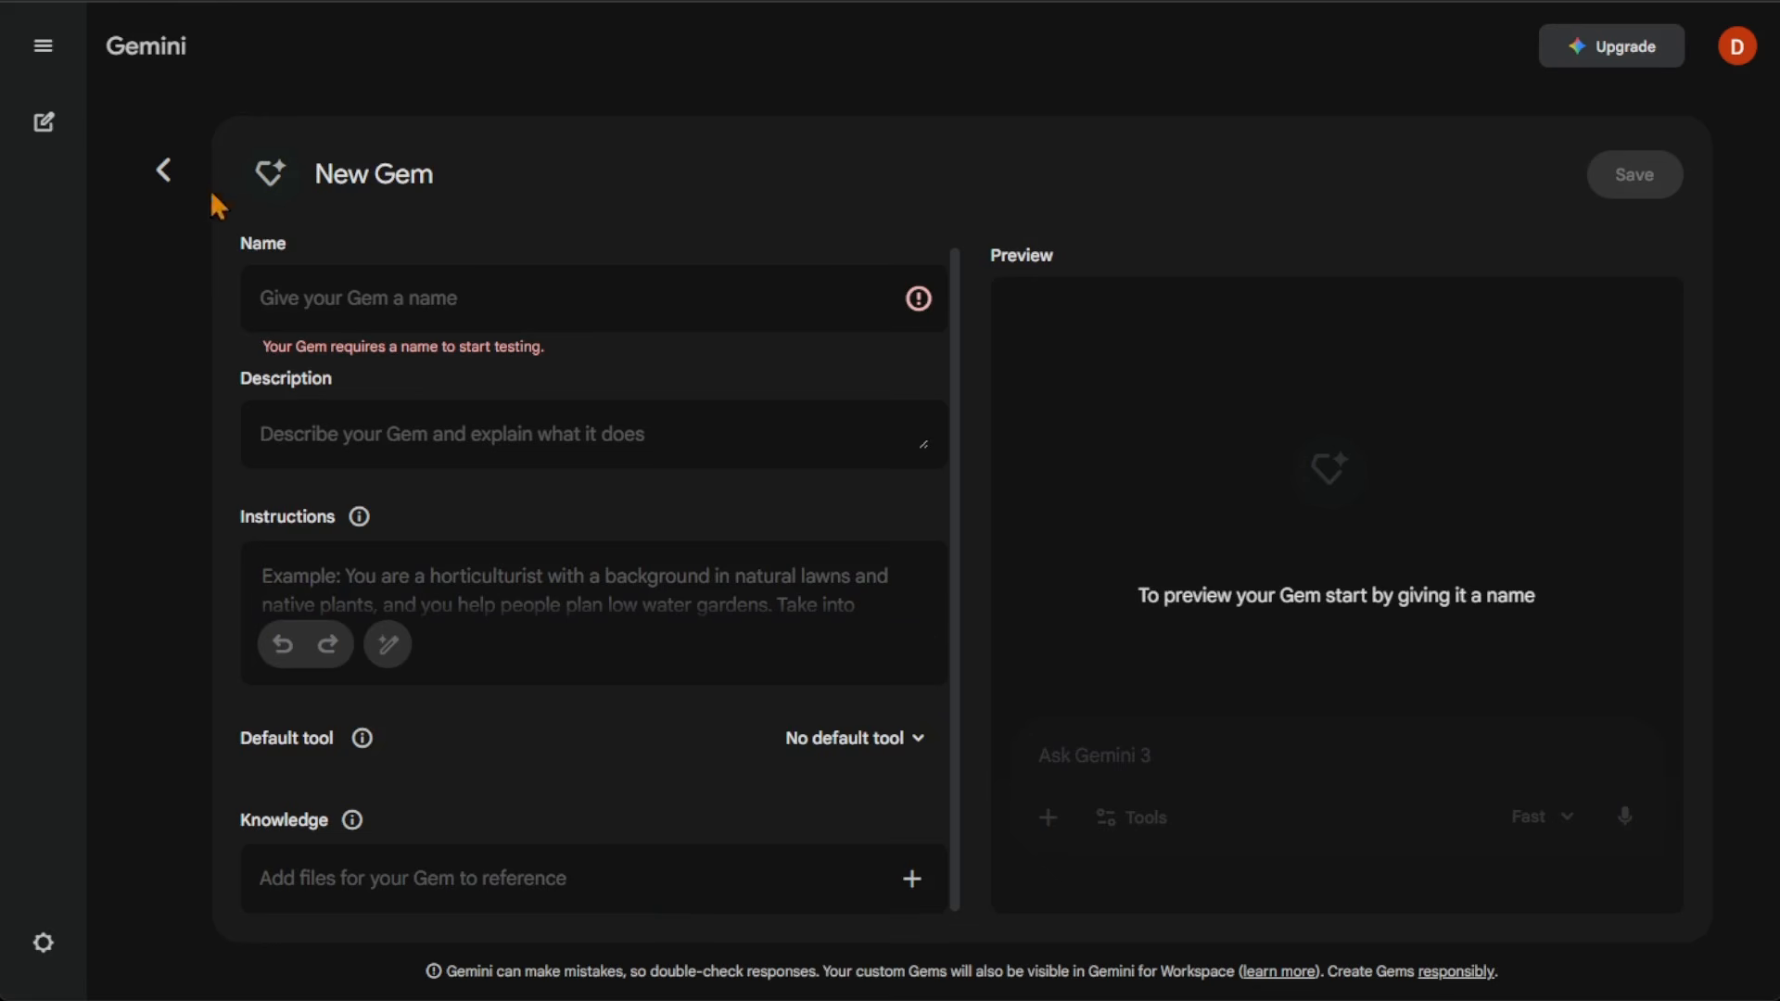
# - Leave the blank Gem form, start a new chat and collapse the sidebar
pyautogui.click(165, 168)
pyautogui.click(54, 61)
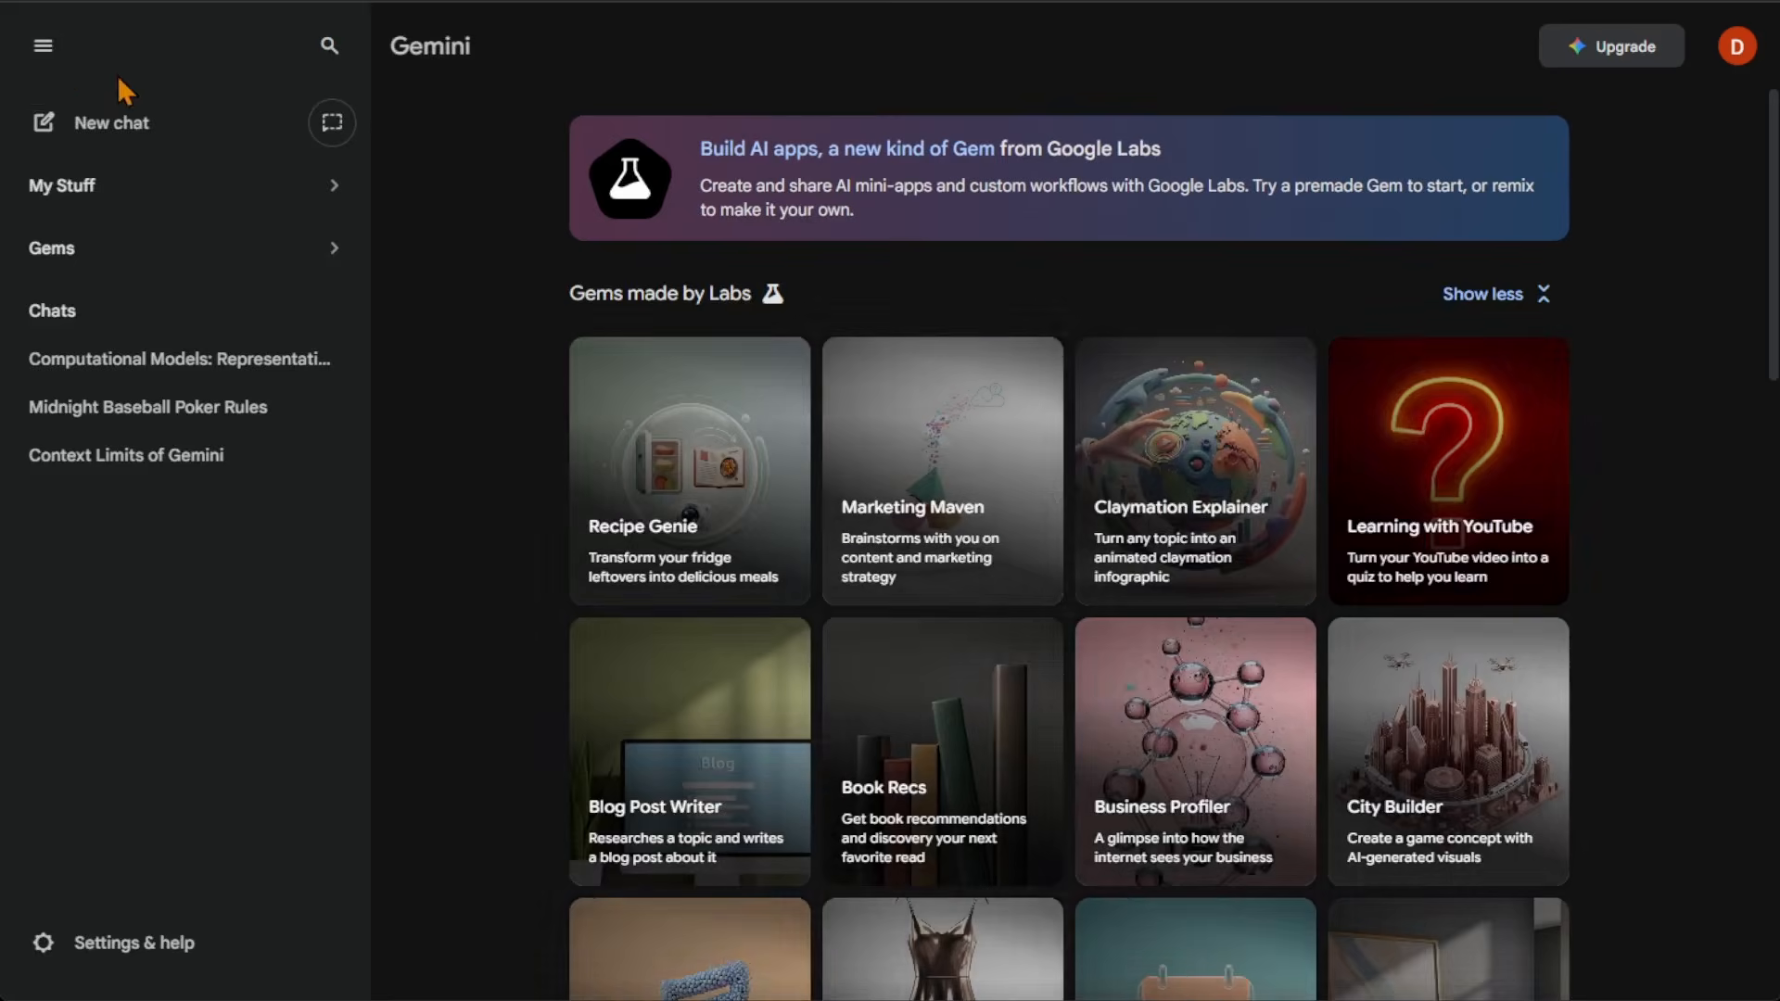
pyautogui.click(111, 123)
pyautogui.click(42, 45)
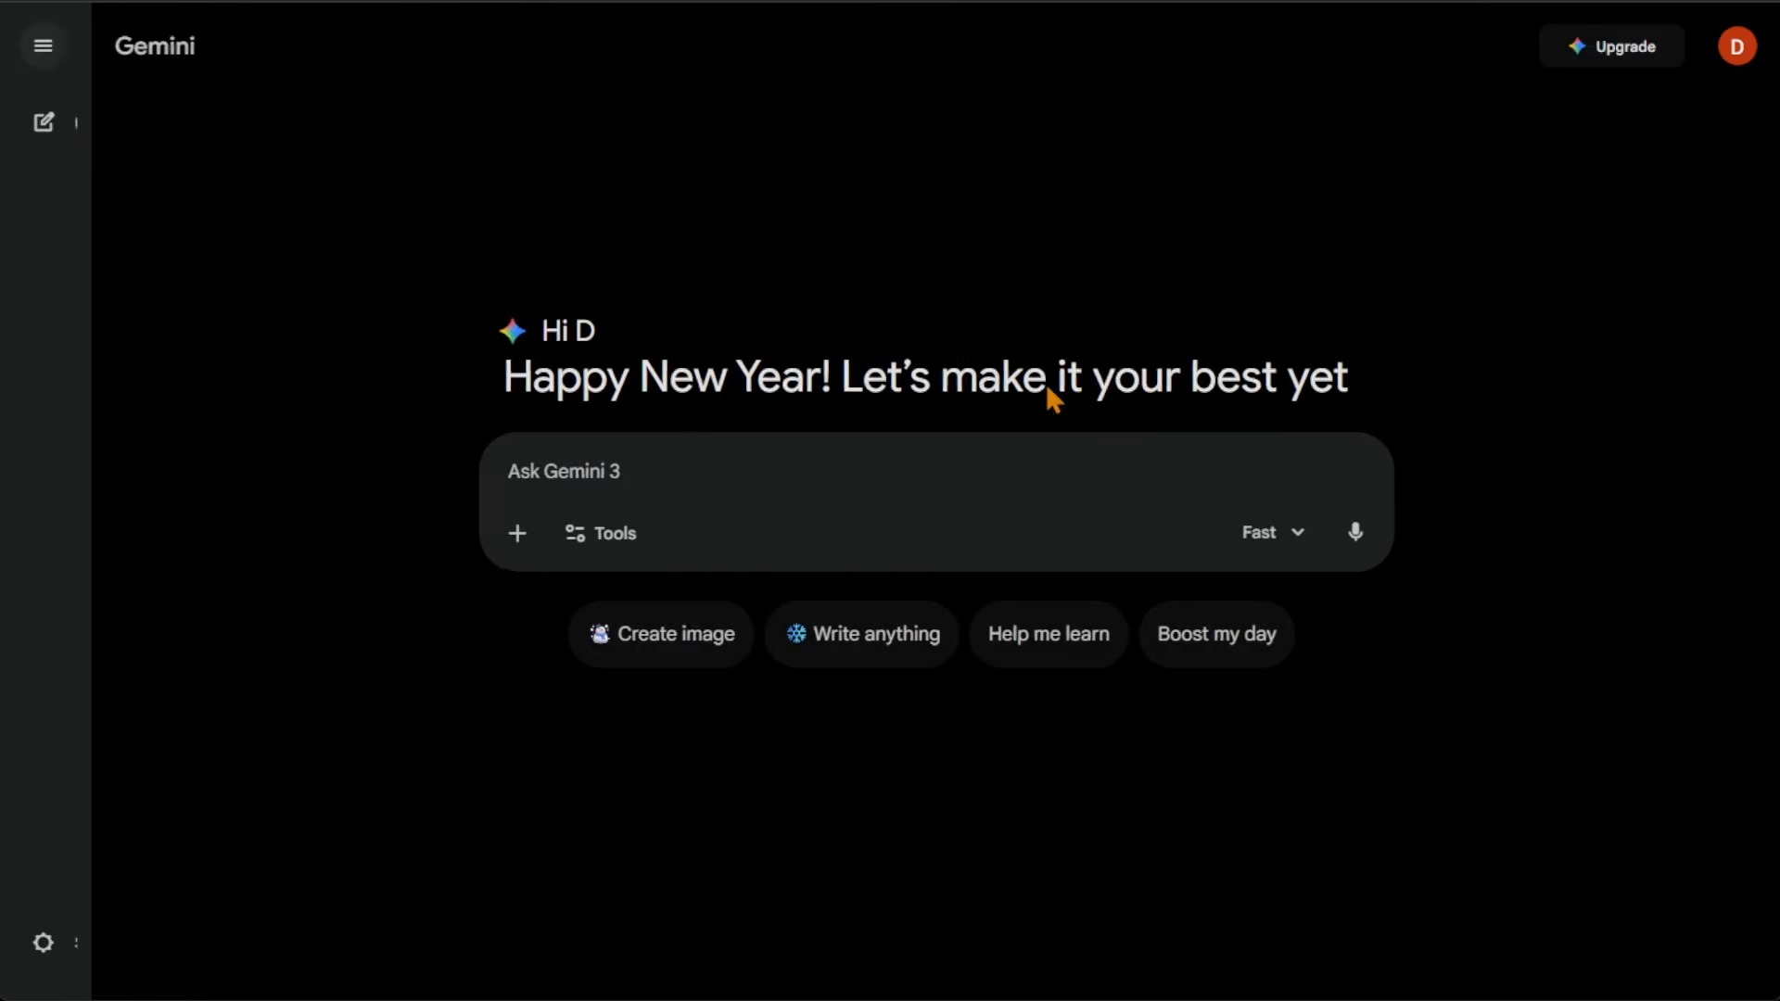